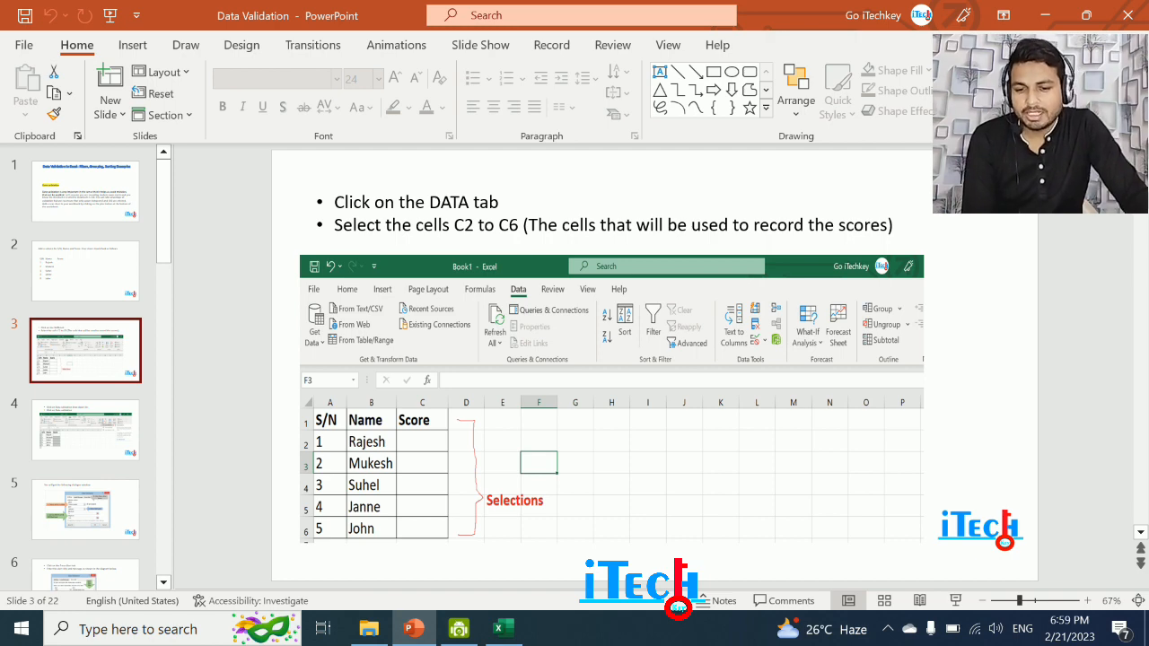
# Switch to the Excel workbook and enter trial scores of 200 in C2 and 250 in C3.
pyautogui.hotkey('alt', 'Tab')
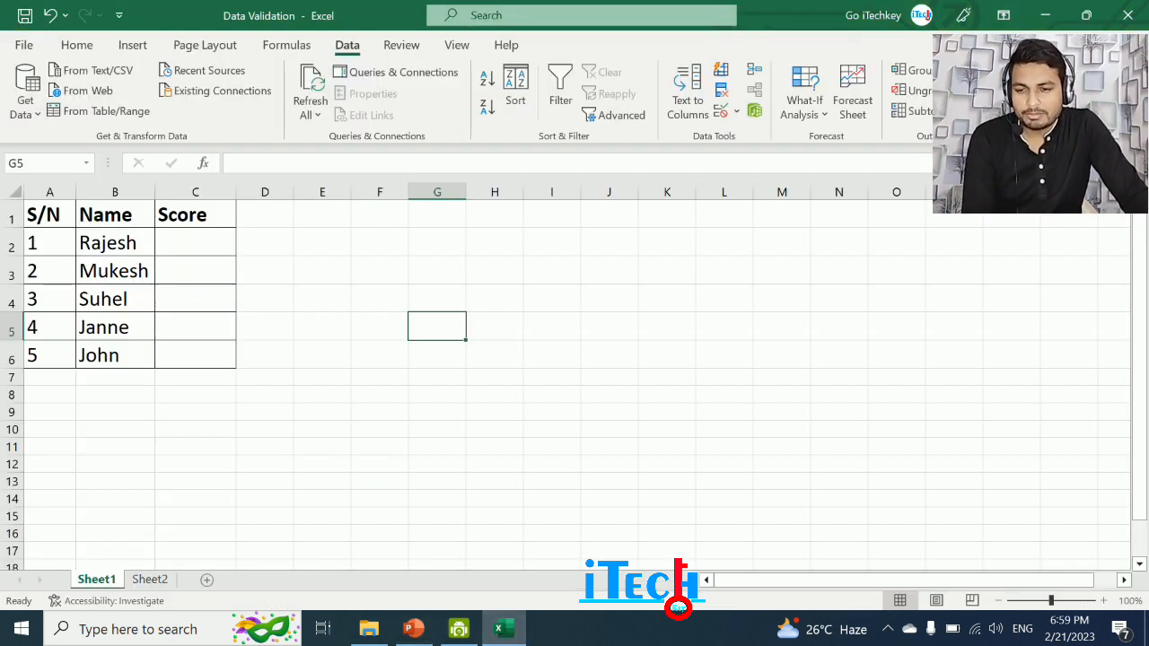
pyautogui.click(195, 395)
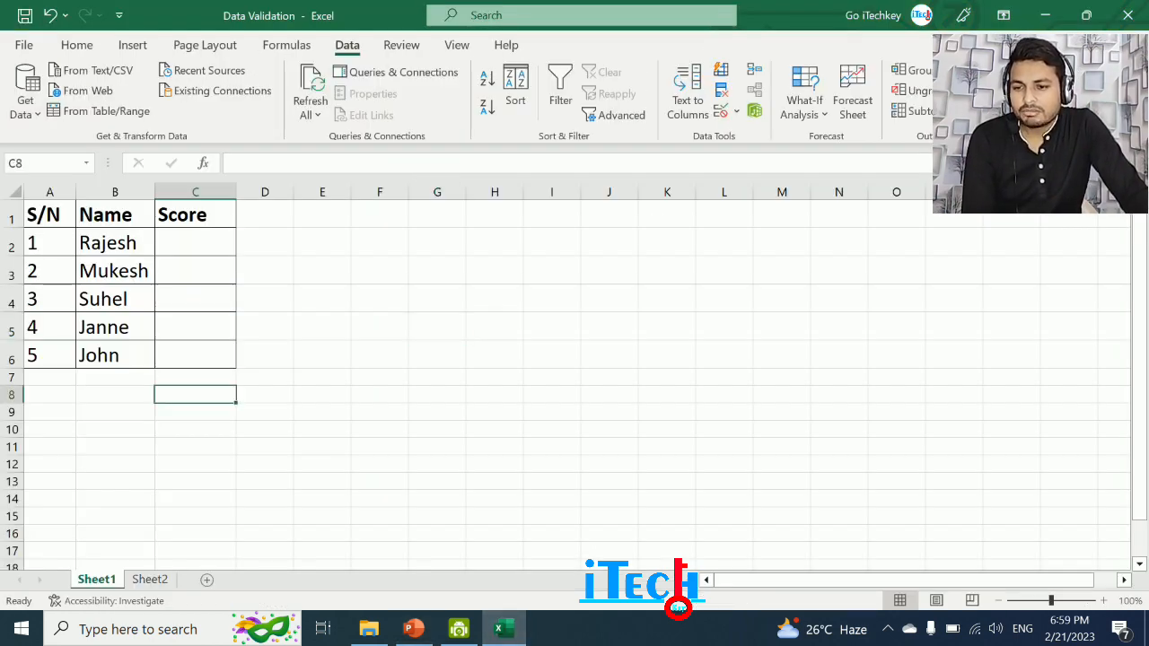
pyautogui.click(115, 244)
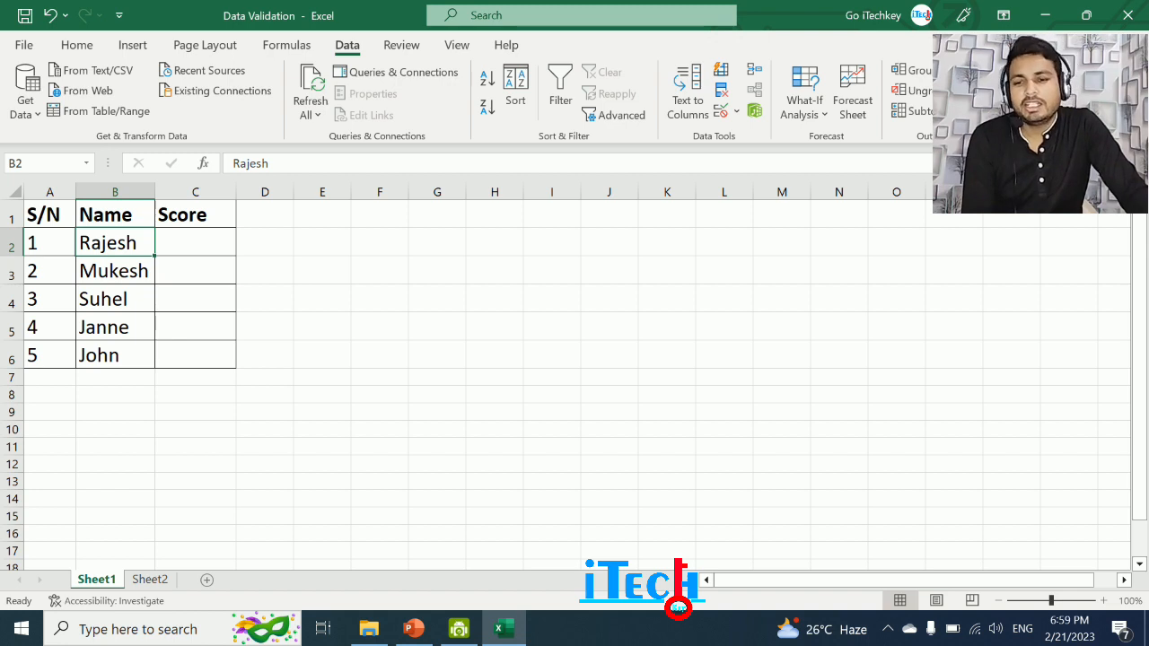
pyautogui.click(196, 242)
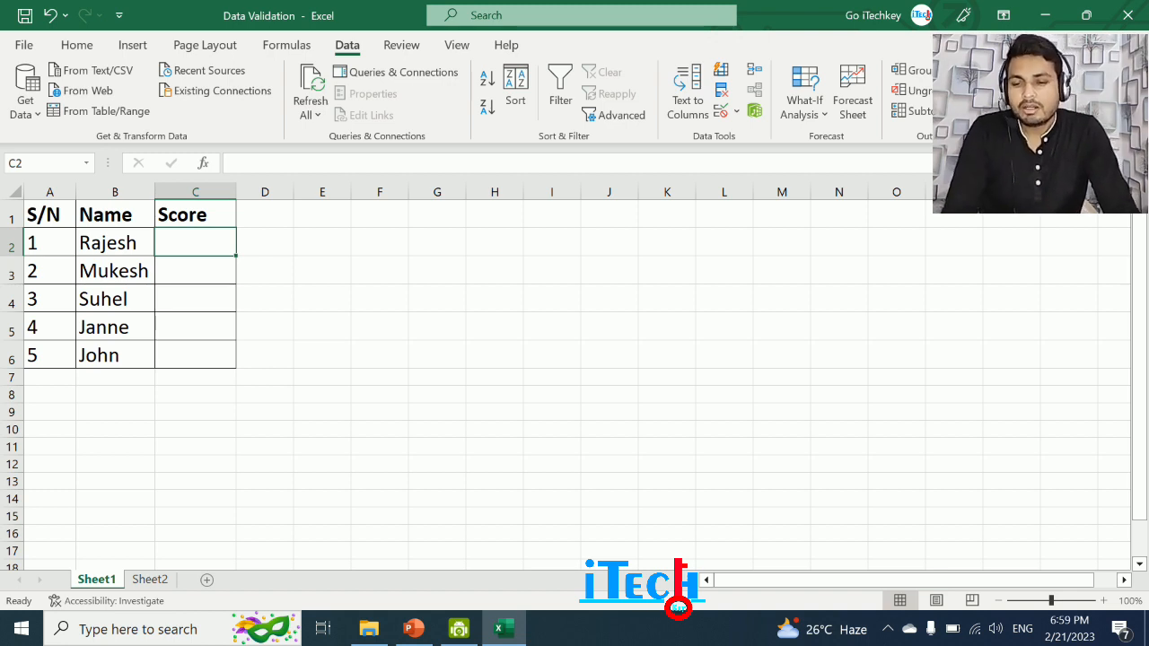
pyautogui.write('200')
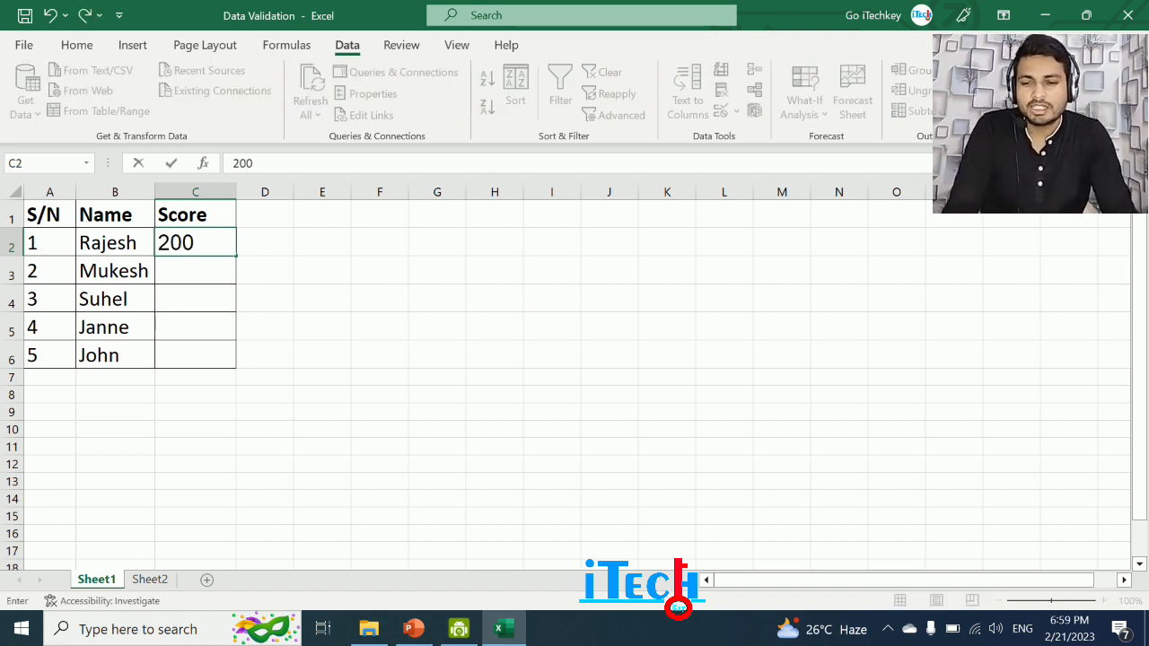
pyautogui.press('Return')
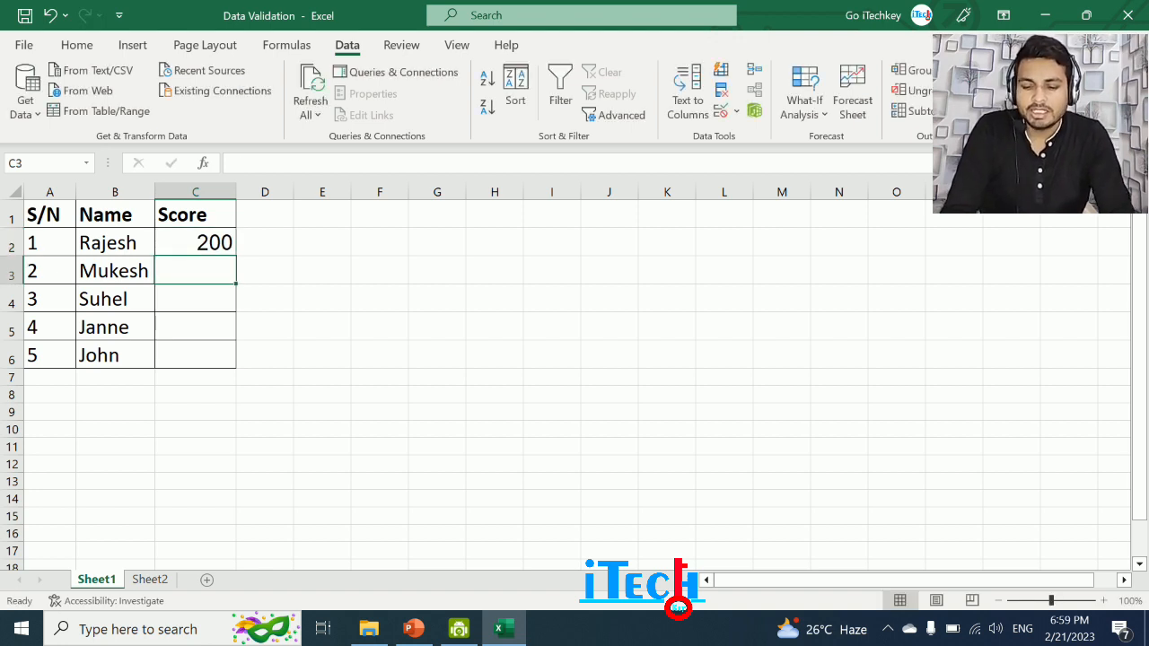
pyautogui.write('25')
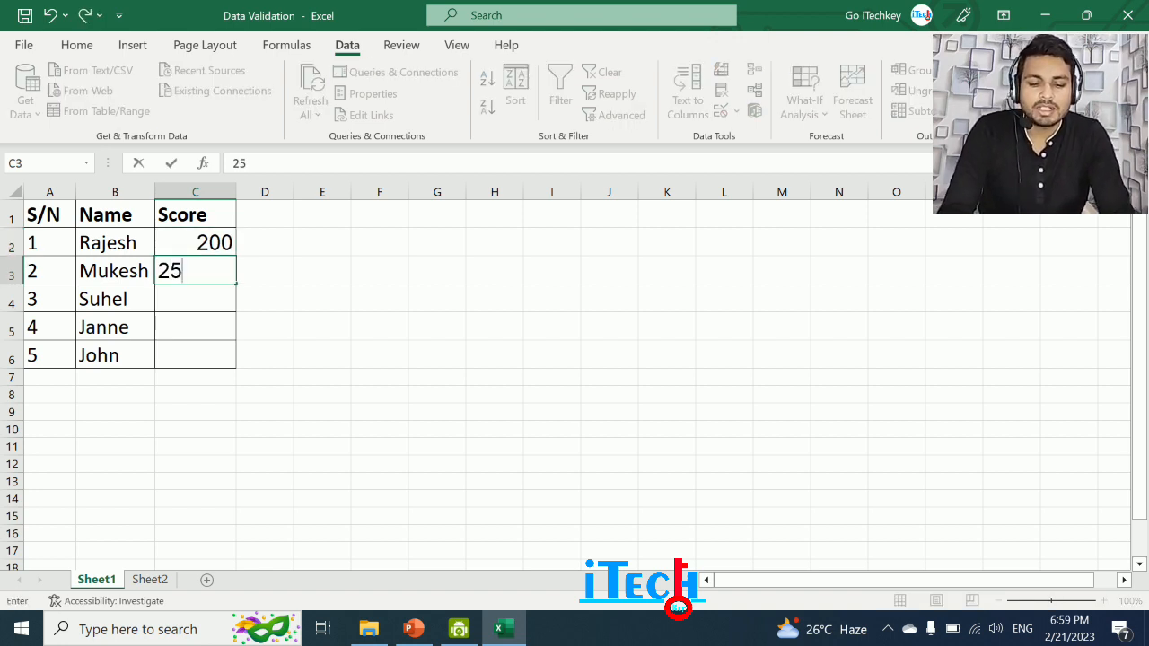
pyautogui.write('0')
pyautogui.press('Return')
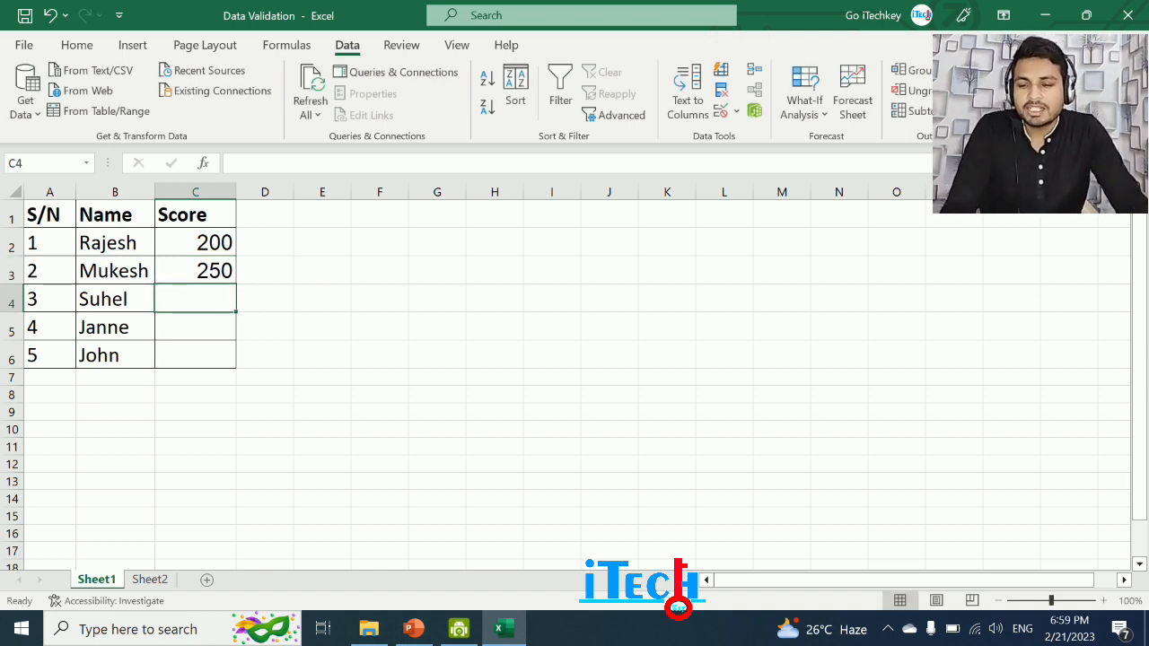
pyautogui.click(196, 243)
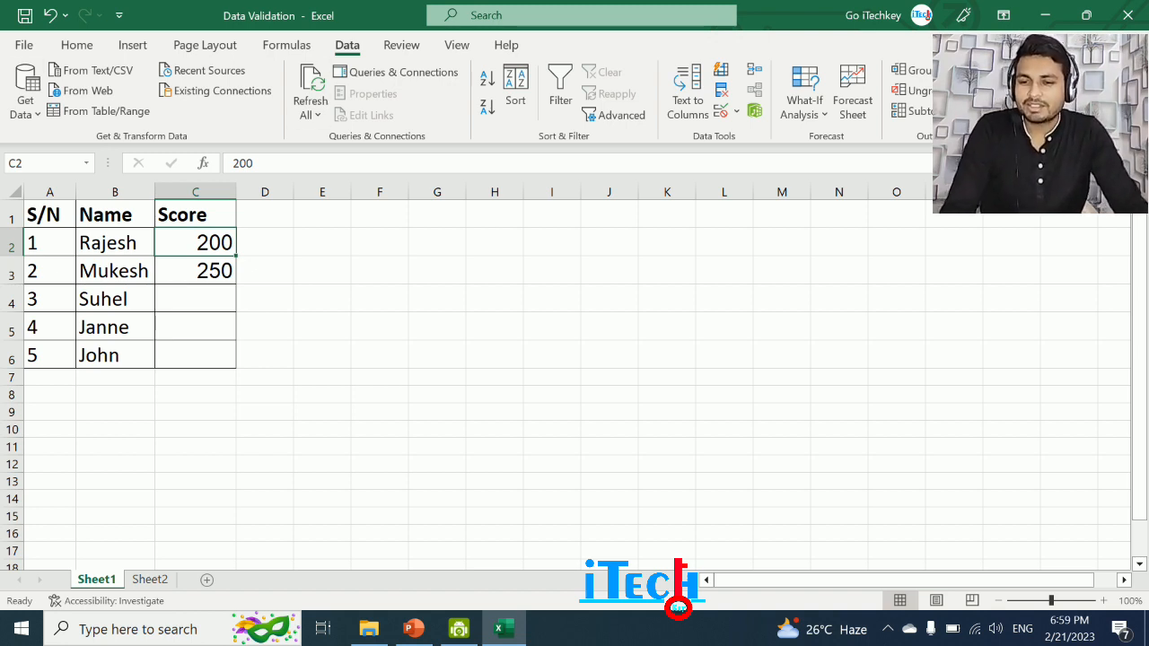
pyautogui.moveTo(196, 243); pyautogui.dragTo(197, 271)
pyautogui.click(196, 243)
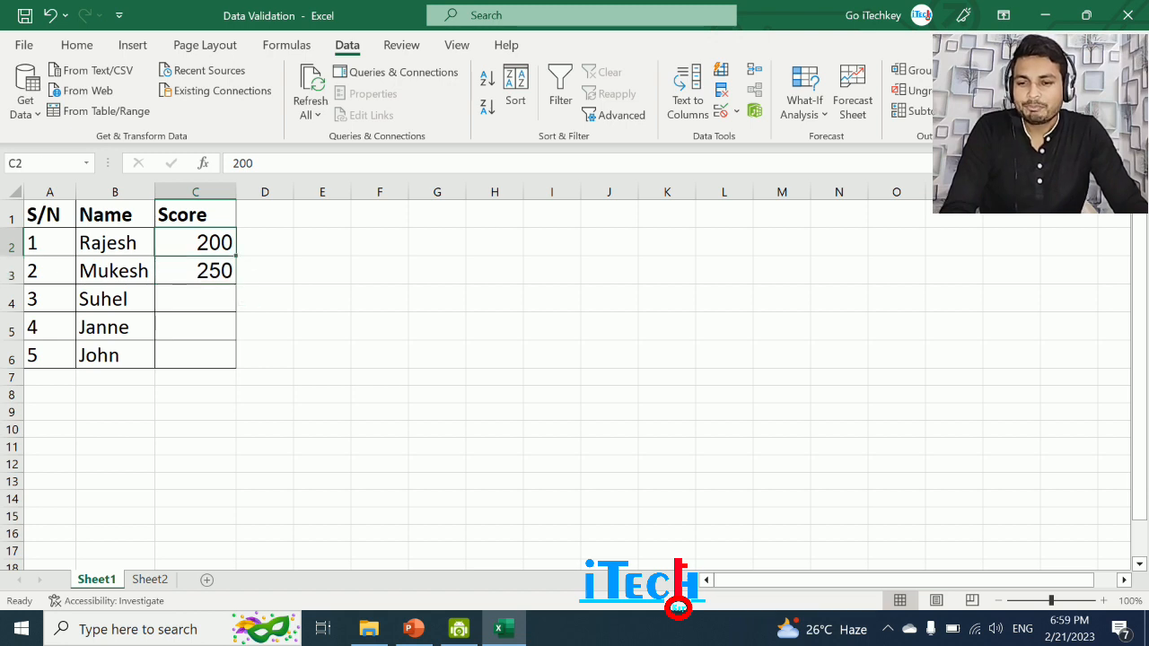
pyautogui.click(195, 271)
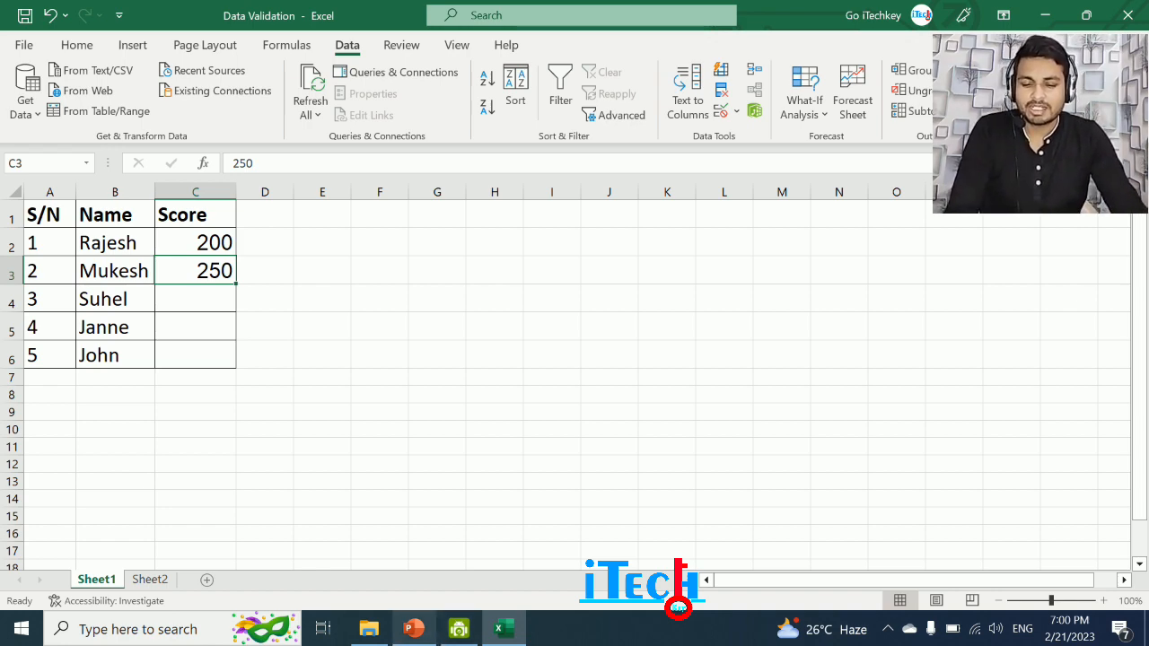
# Switch to PowerPoint, view slide 4 on opening data validation, and return to the Excel workbook.
pyautogui.click(413, 629)
pyautogui.press('Down')
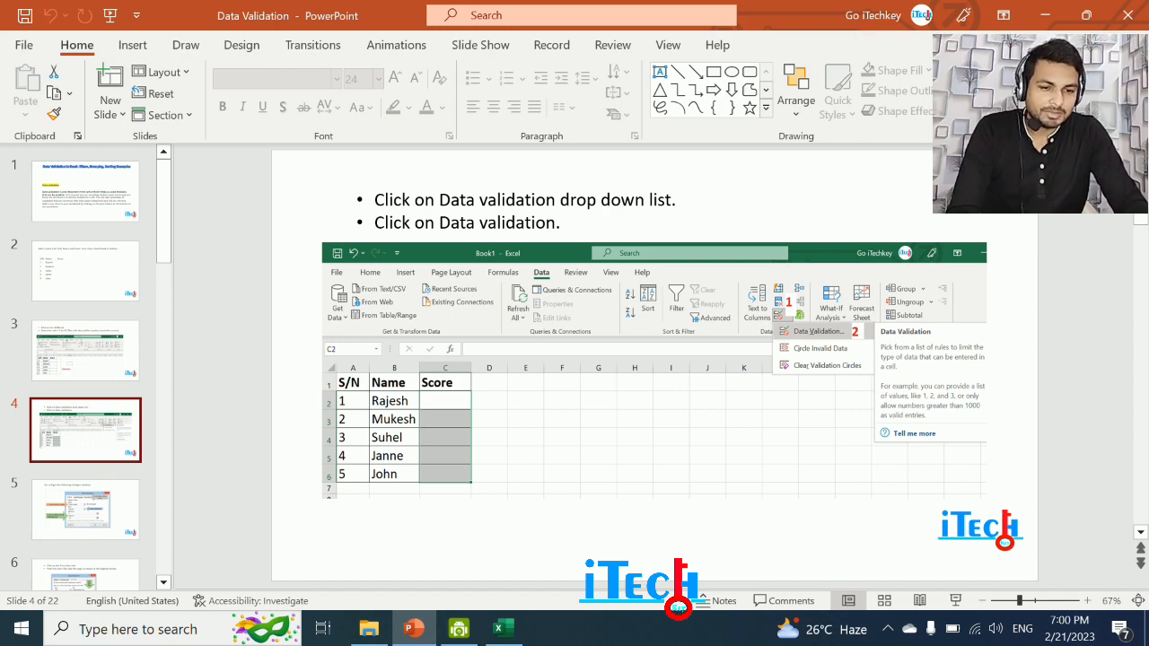
pyautogui.click(503, 629)
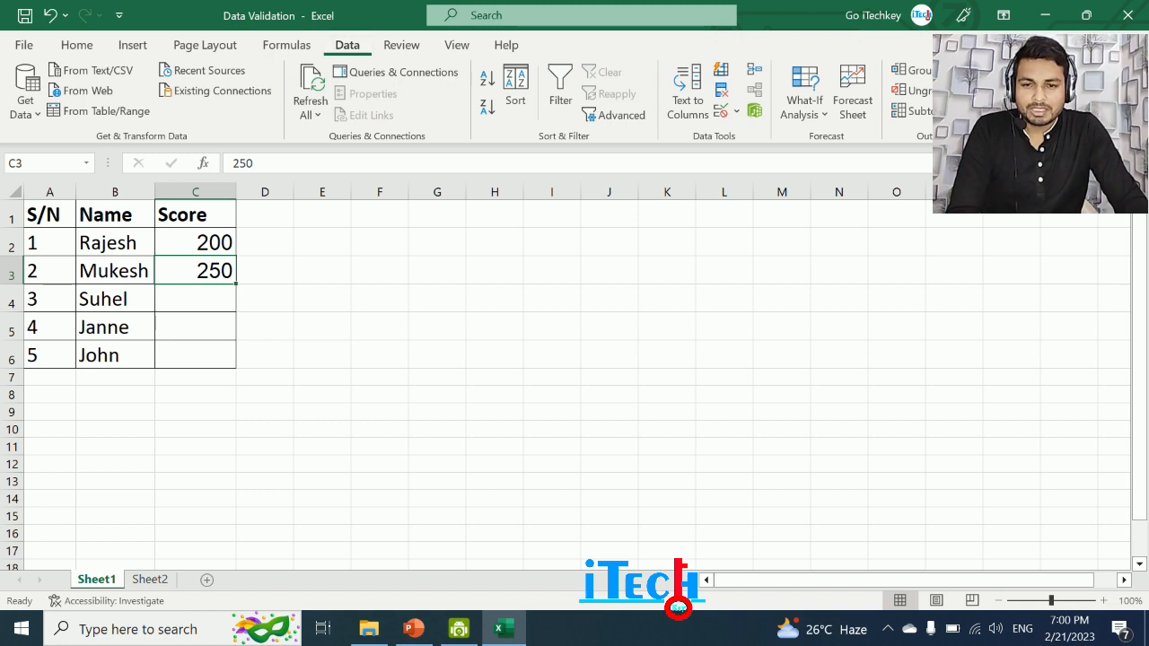
# Clear the trial scores from cells C2 and C3.
pyautogui.press('Up')
pyautogui.hotkey('shift', 'Down')
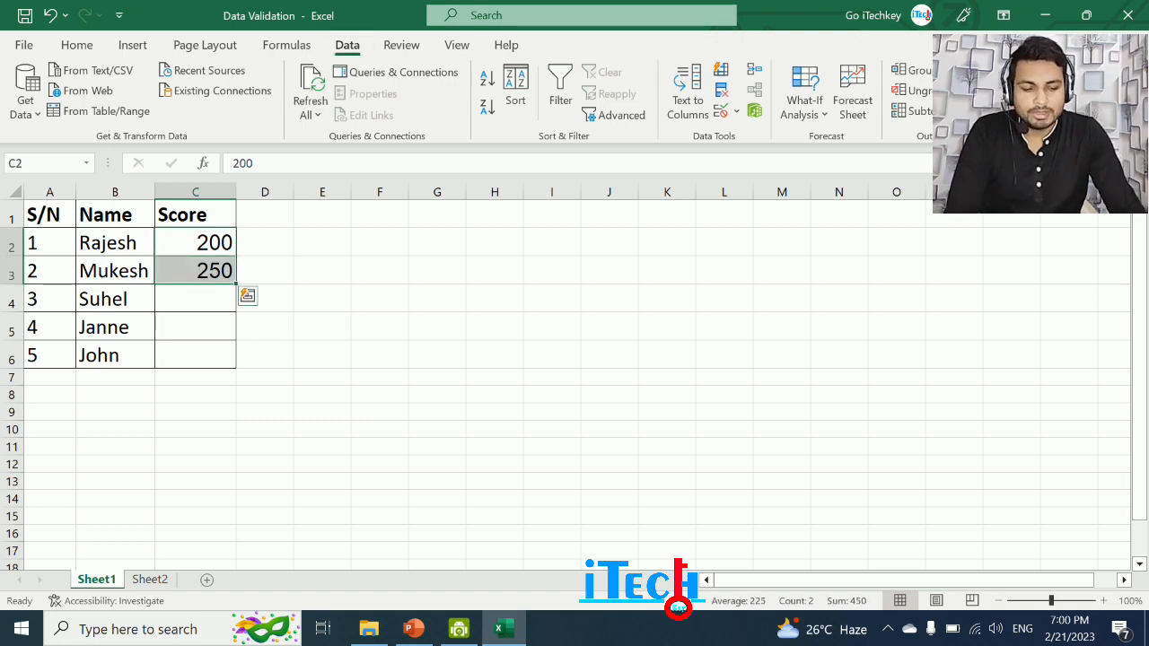
pyautogui.press('Delete')
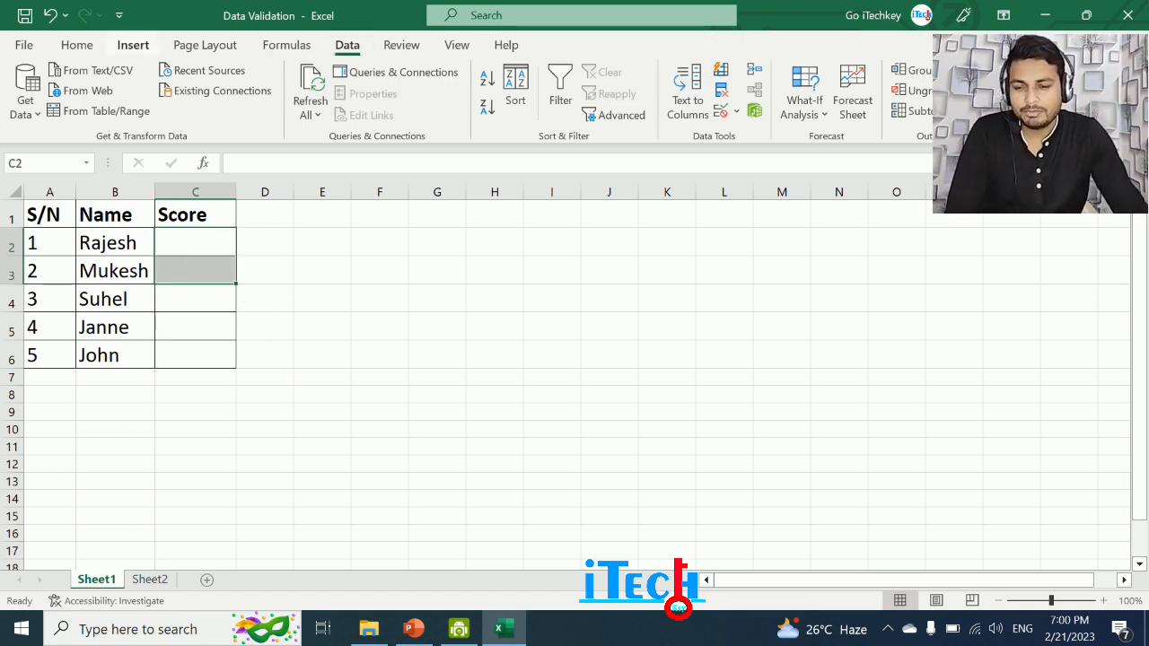
# Open the Data Validation settings for score cells C2 to C6 and move the dialog clear of the table.
pyautogui.click(195, 242)
pyautogui.hotkey('shift', 'Down')
pyautogui.hotkey('shift', 'Down')
pyautogui.hotkey('shift', 'Down')
pyautogui.hotkey('shift', 'Down')
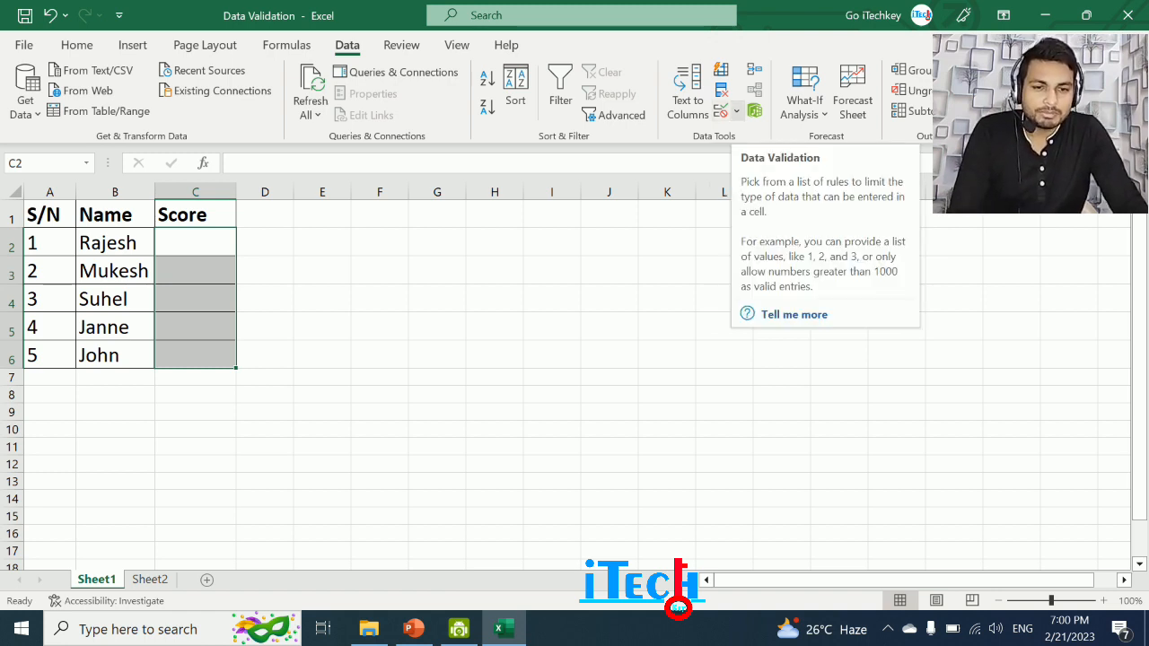
pyautogui.click(736, 111)
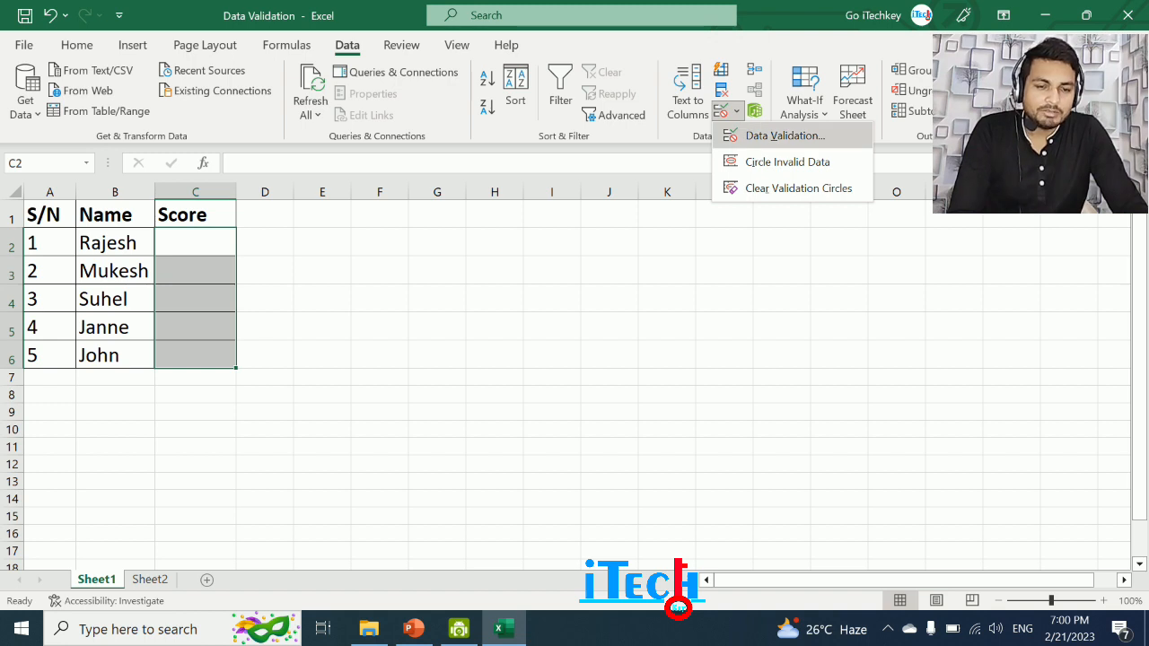
pyautogui.click(785, 135)
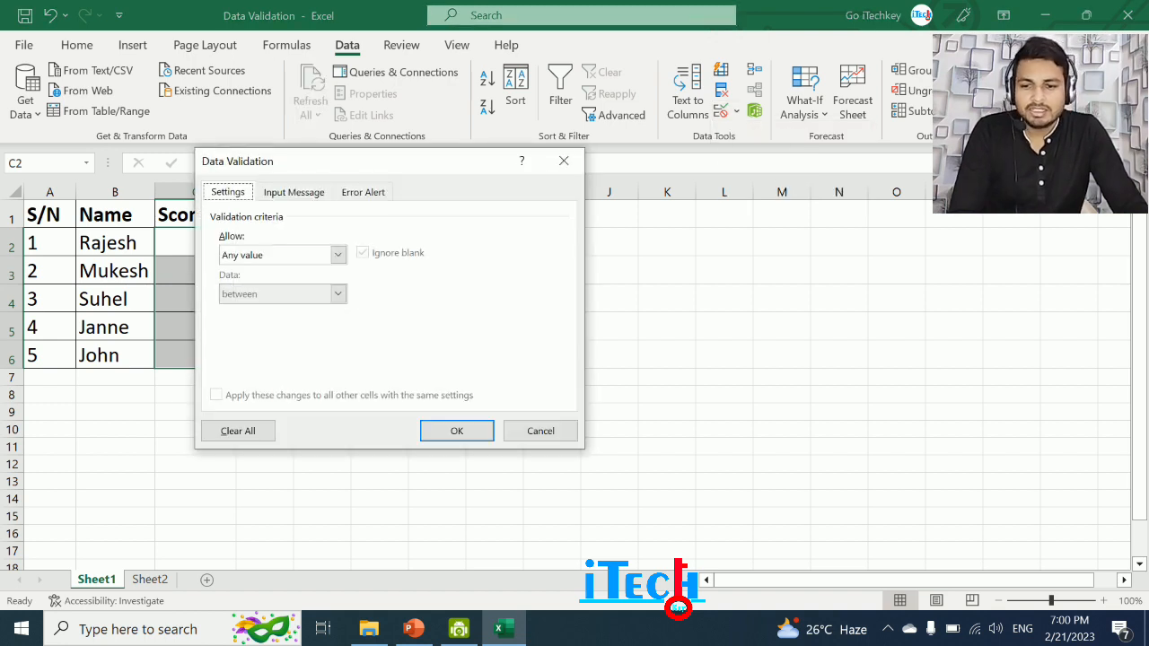
pyautogui.moveTo(350, 161); pyautogui.dragTo(585, 178)
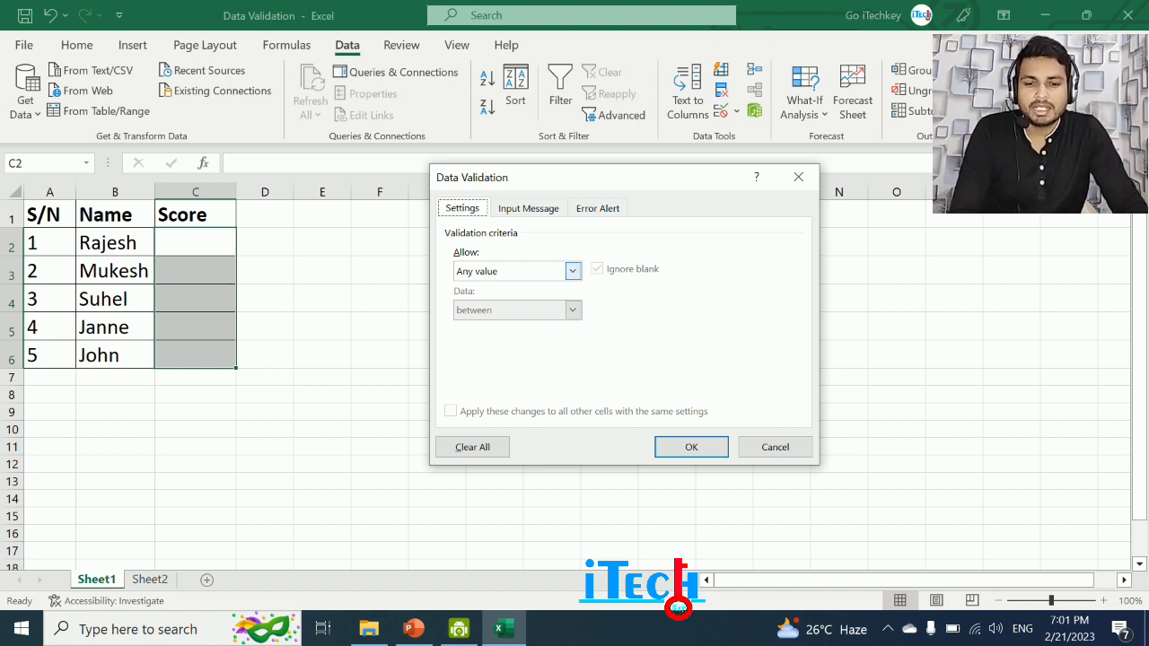
# Restrict the selected score cells to whole numbers between a minimum of 0 and a maximum of 100.
pyautogui.click(572, 271)
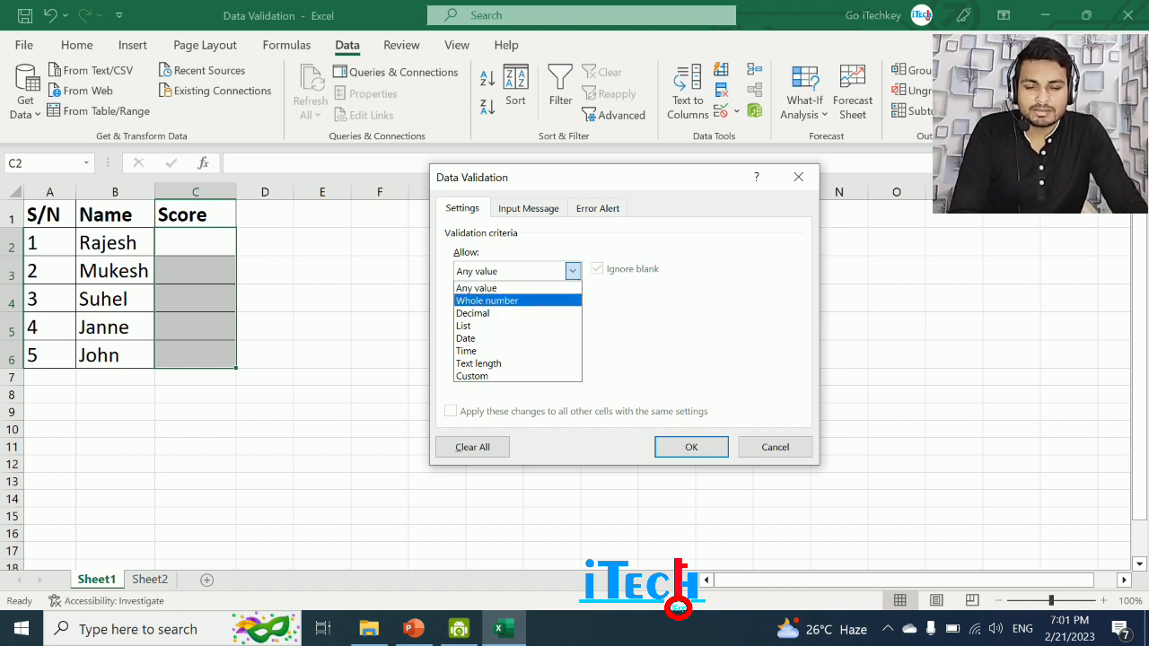
pyautogui.click(570, 302)
pyautogui.click(571, 348)
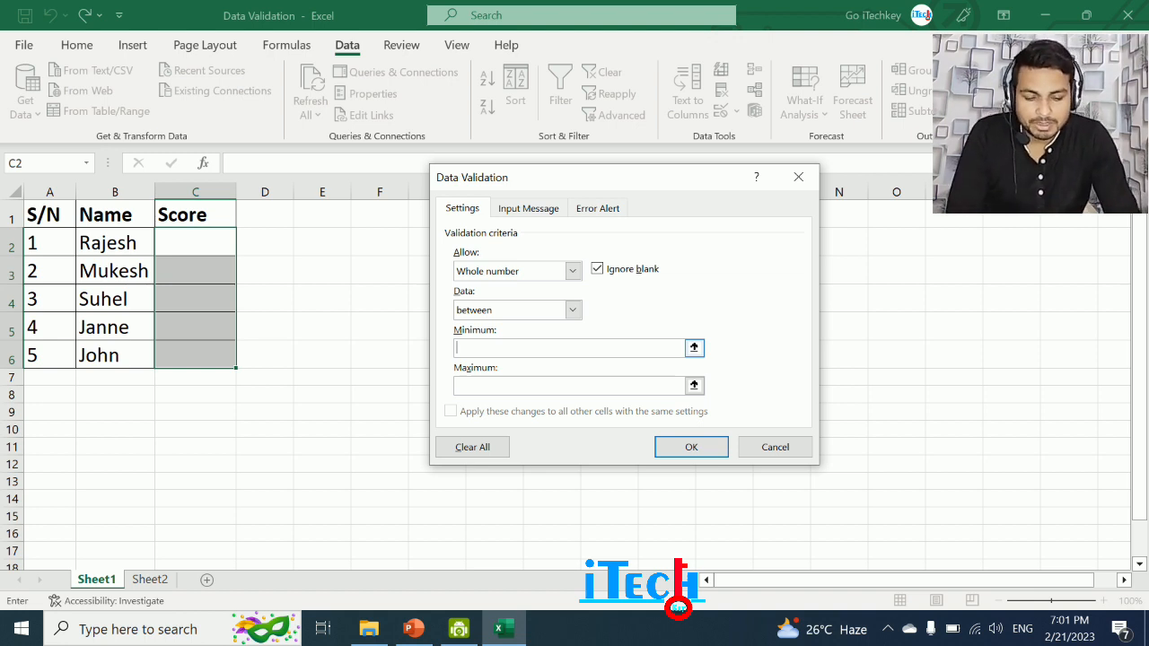
pyautogui.write('0')
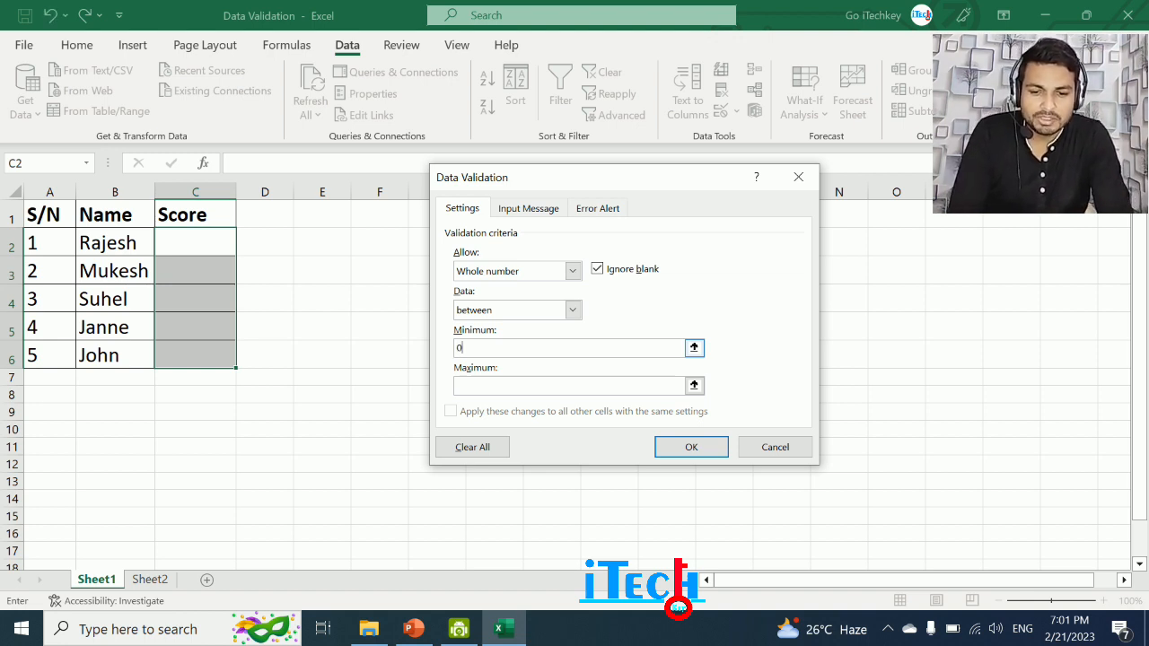
pyautogui.press('Tab')
pyautogui.write('100')
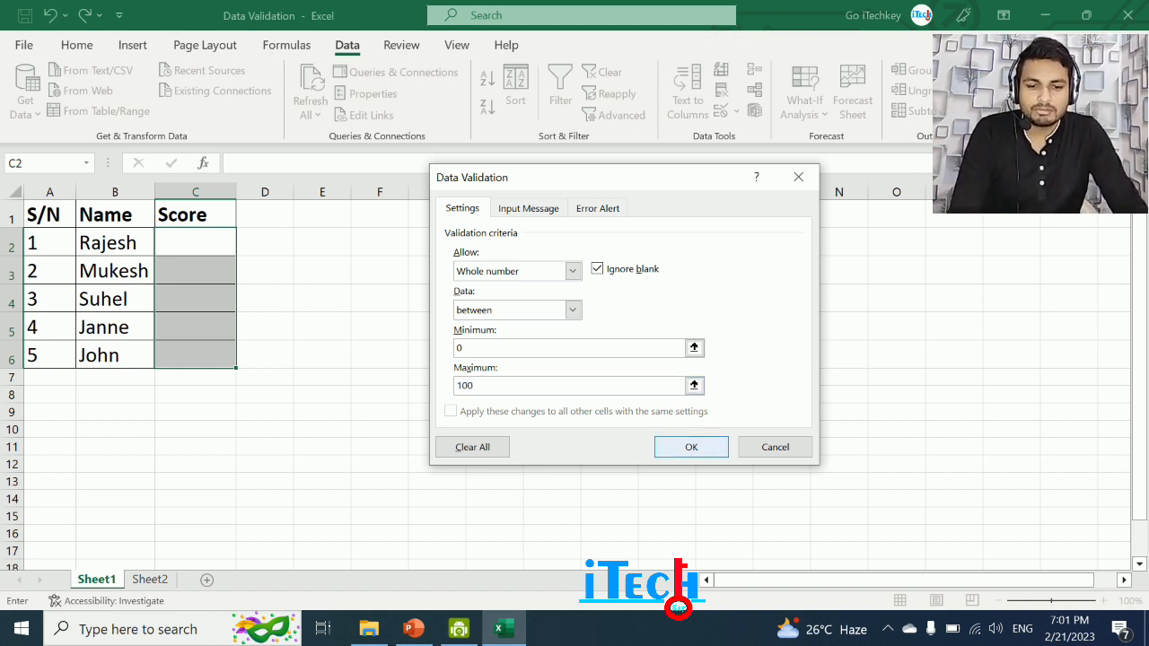
pyautogui.press('Return')
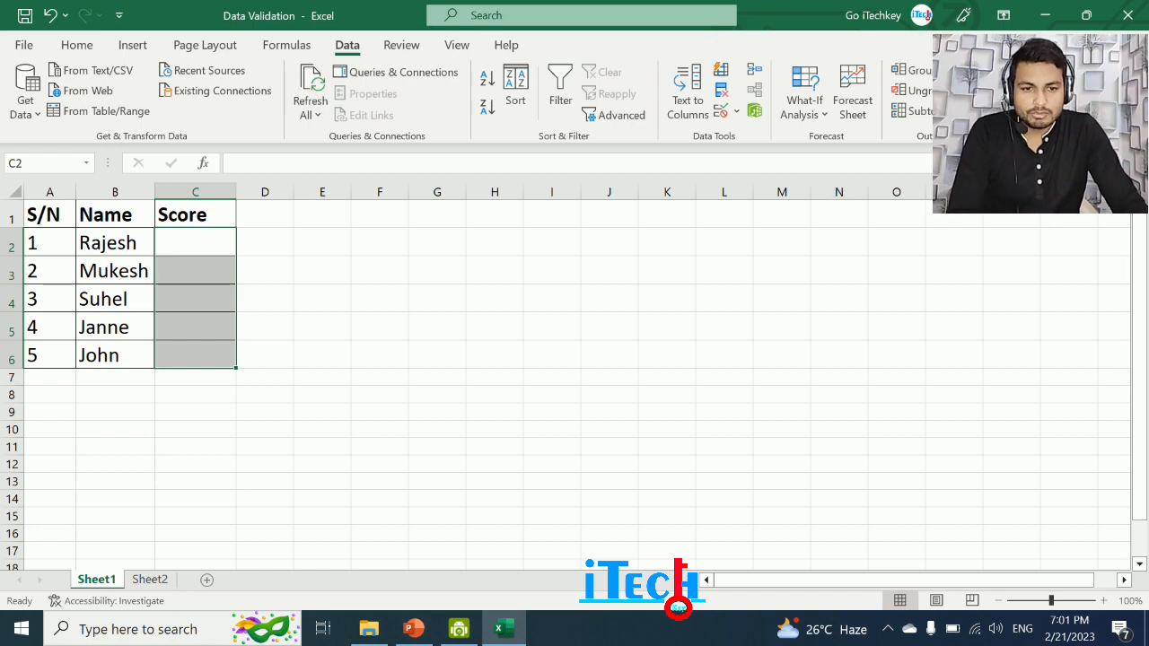
# Switch to PowerPoint, view slide 6 on the error alert title and message, and return to Excel.
pyautogui.click(413, 629)
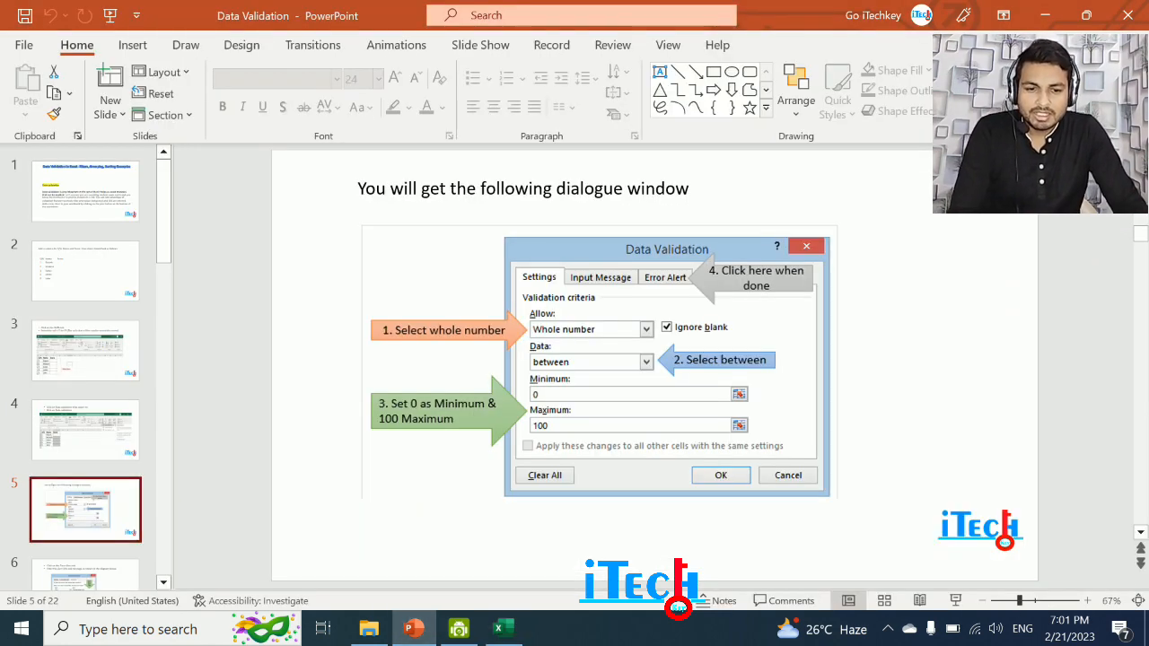
pyautogui.press('Down')
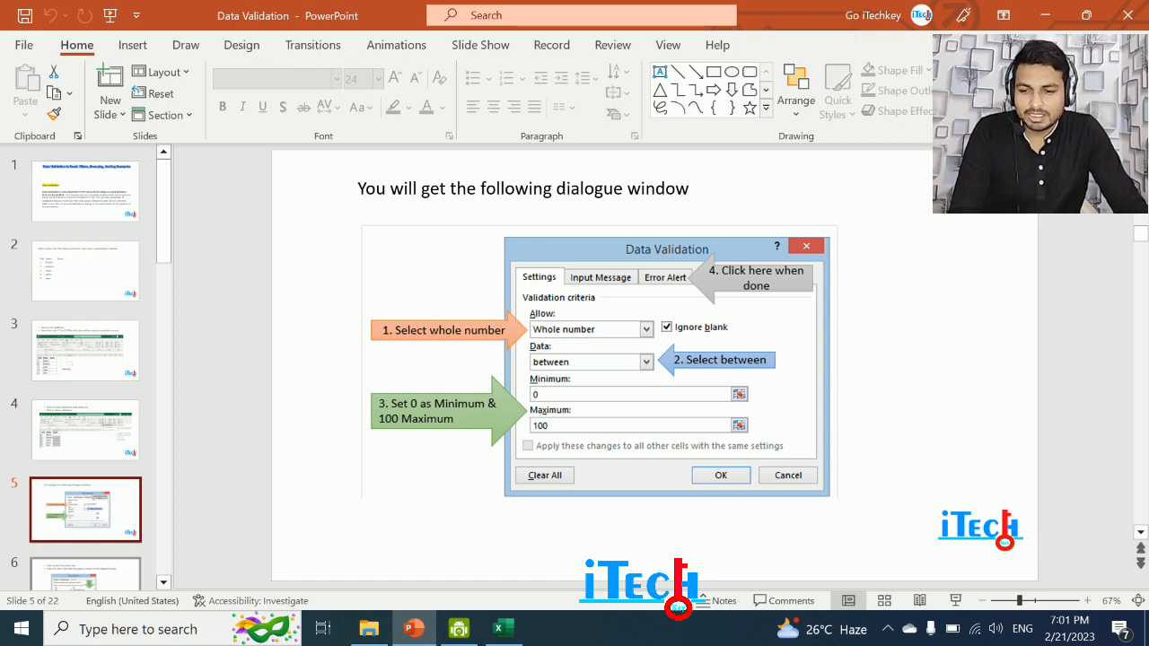
pyautogui.click(503, 628)
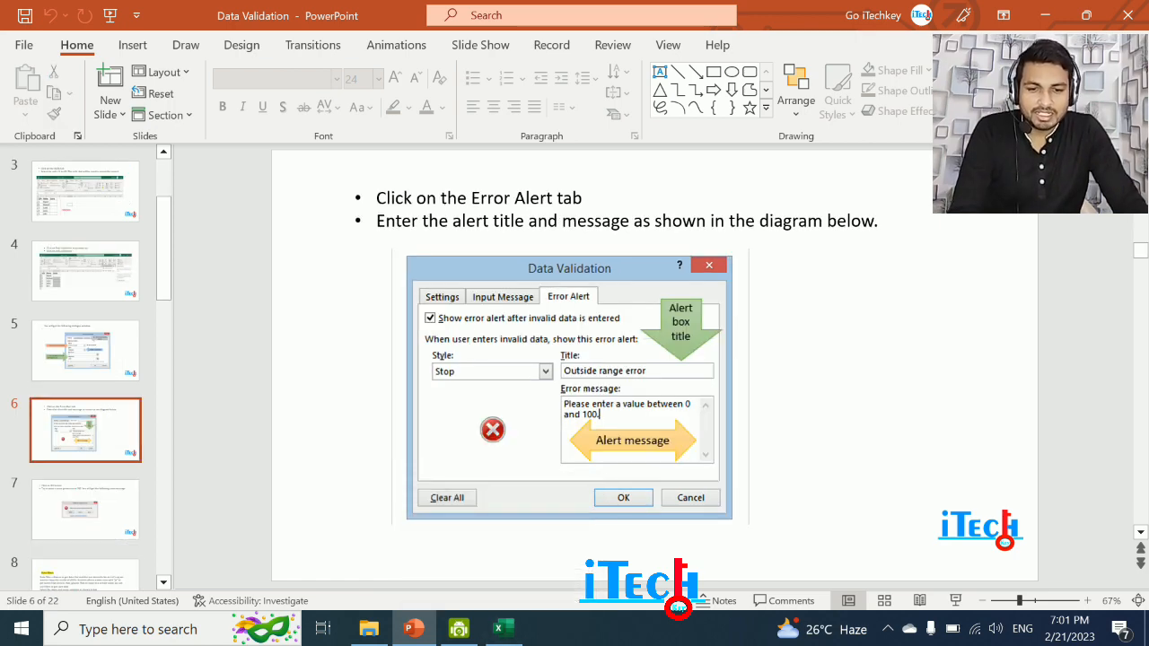
pyautogui.click(503, 629)
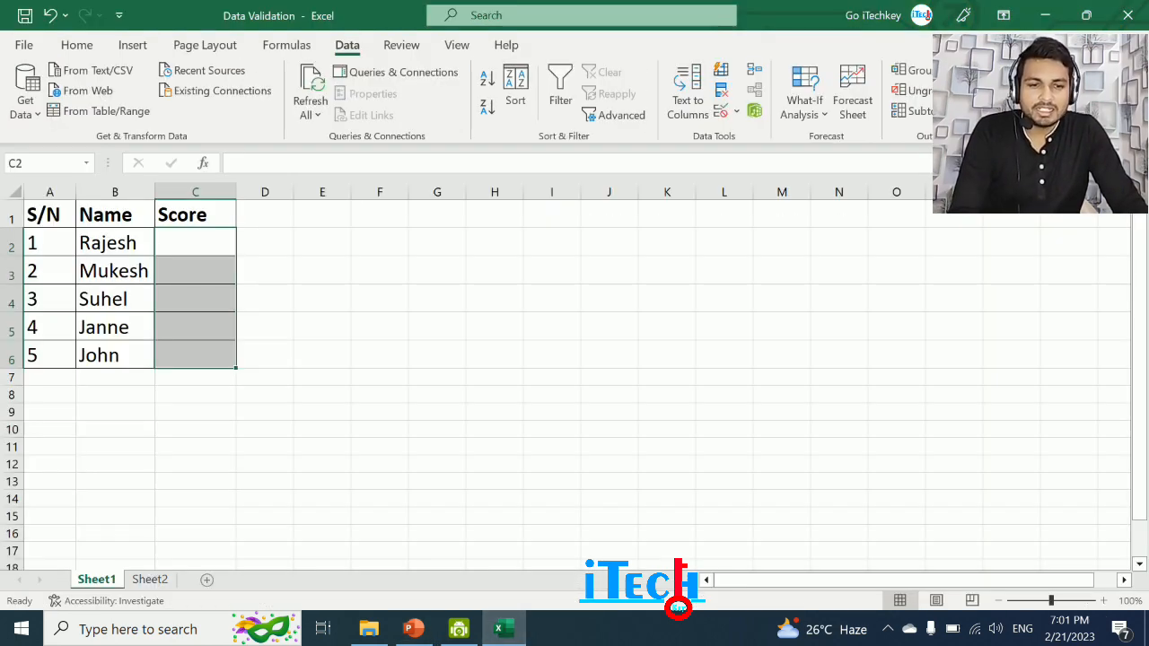
# Open the data validation error alert settings for the selected score cells, check the example alert in PowerPoint, and return to Excel.
pyautogui.click(736, 112)
pyautogui.click(786, 136)
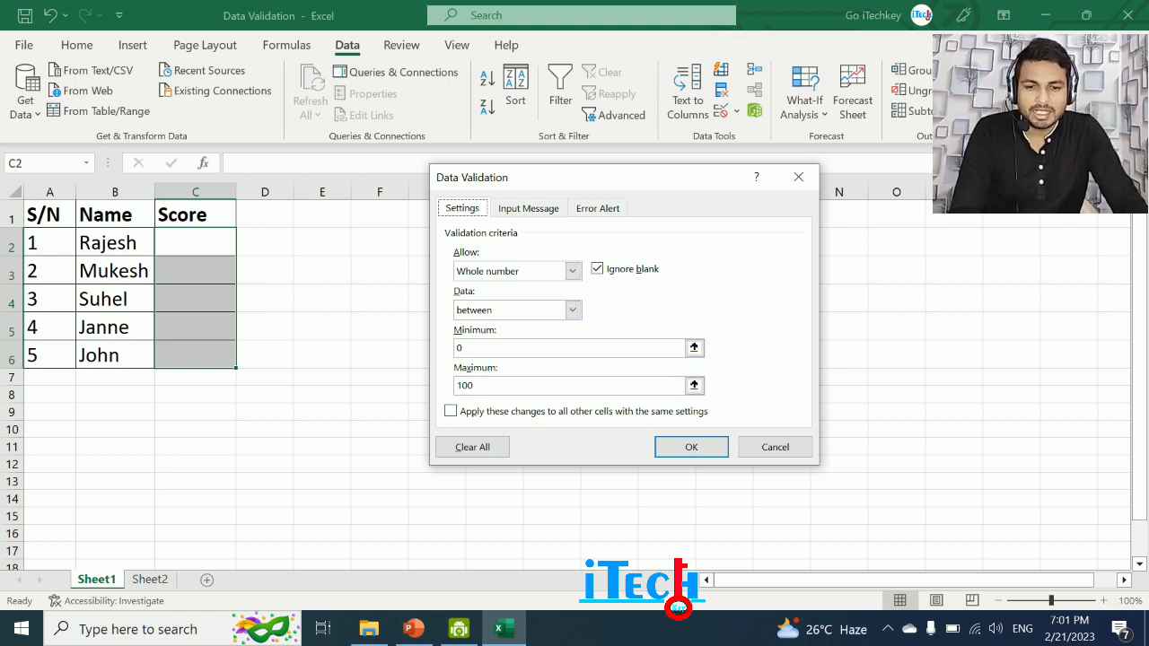
pyautogui.click(597, 208)
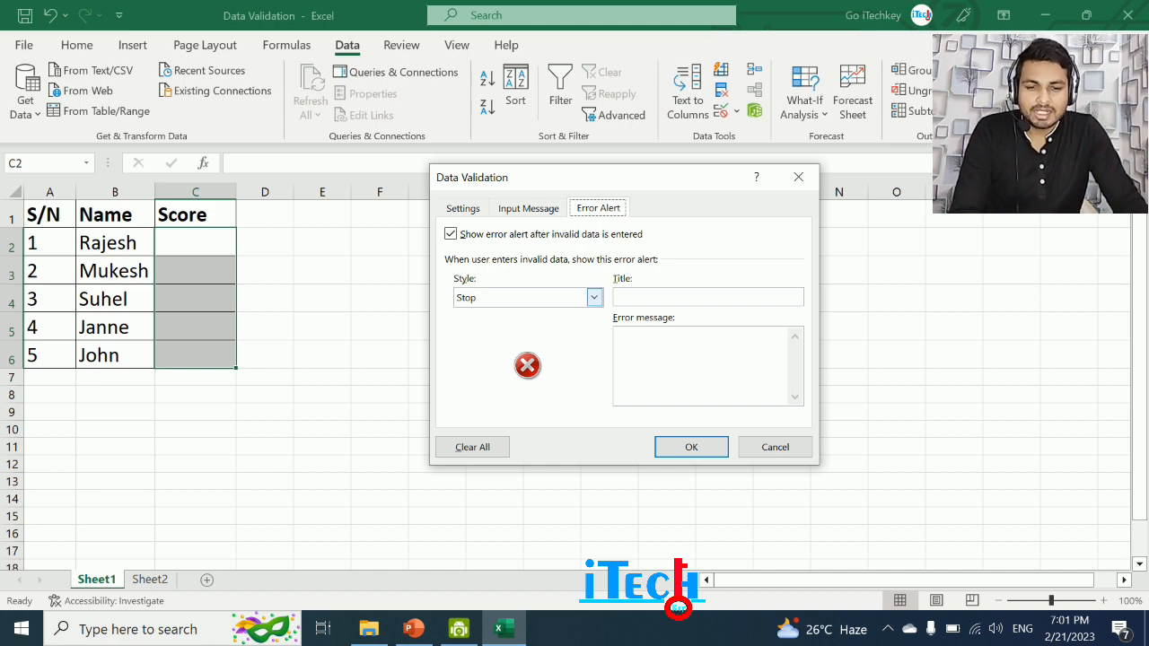
pyautogui.click(413, 629)
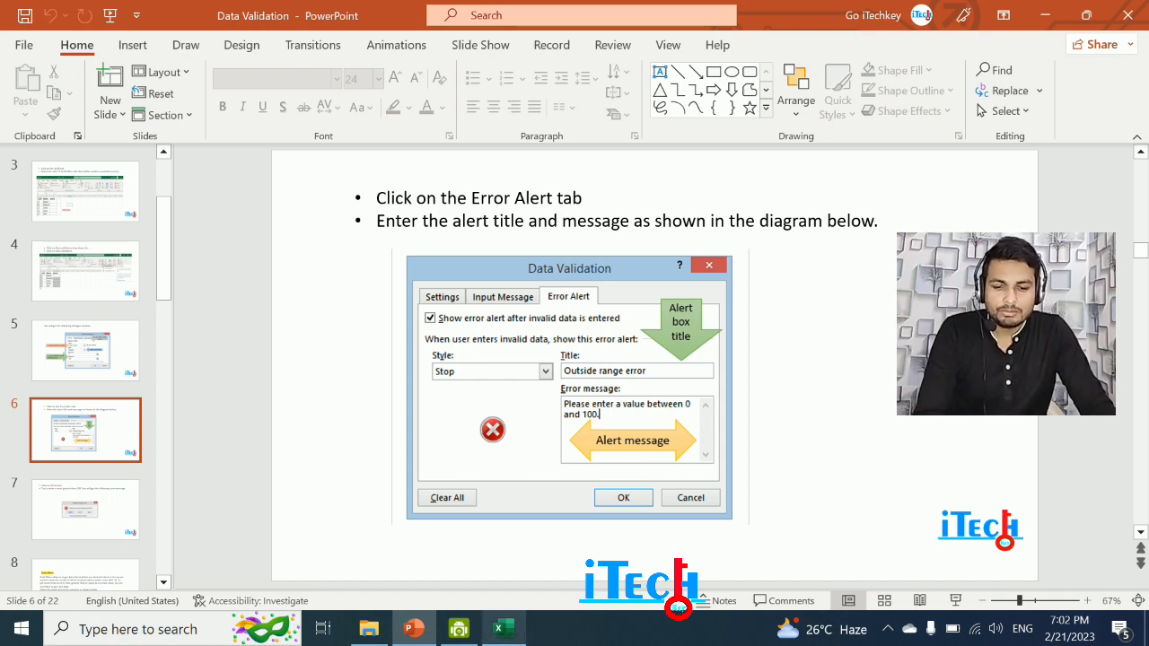
pyautogui.click(504, 629)
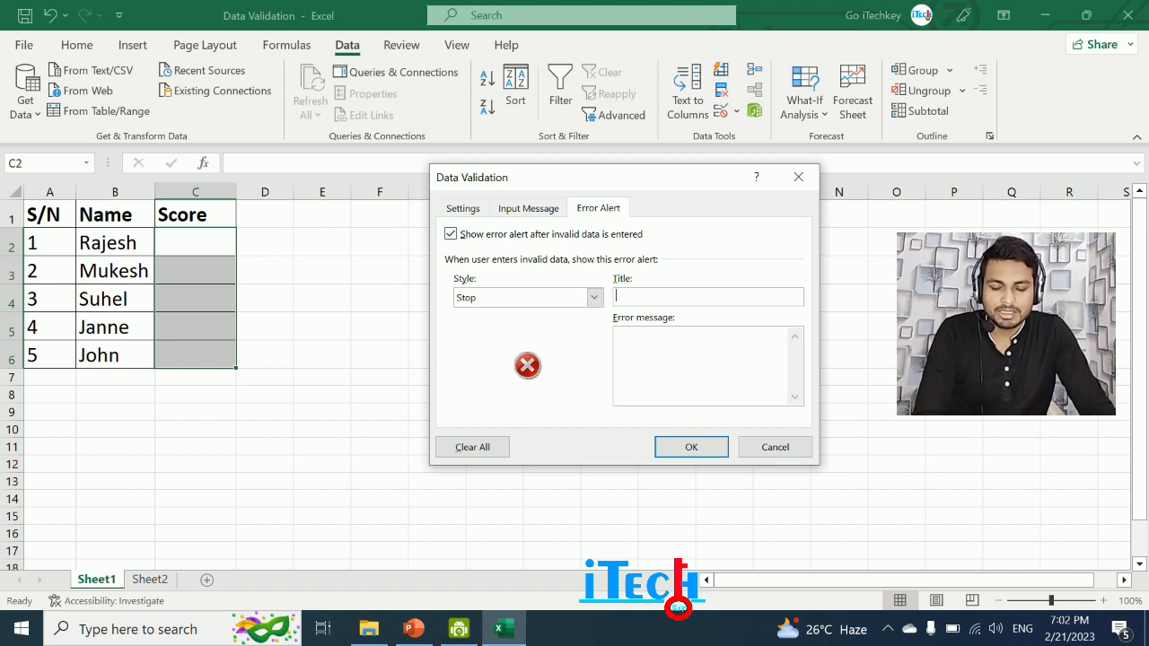
# Set the error alert's title to "Number out of range".
pyautogui.write('Num')
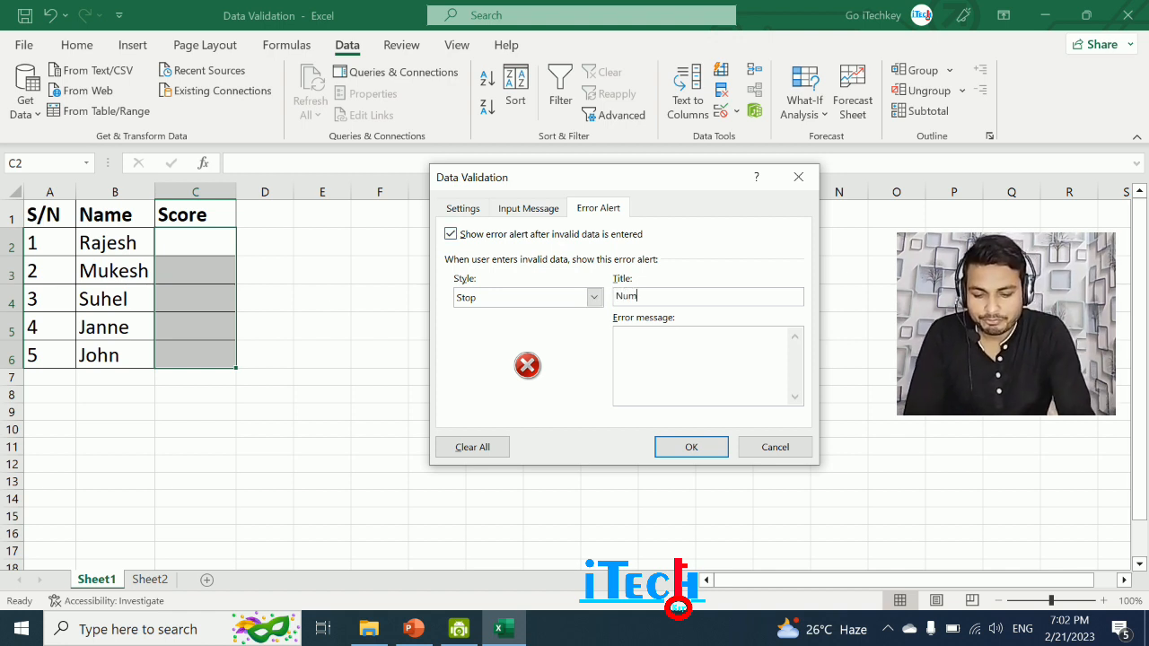
pyautogui.write('ber ou')
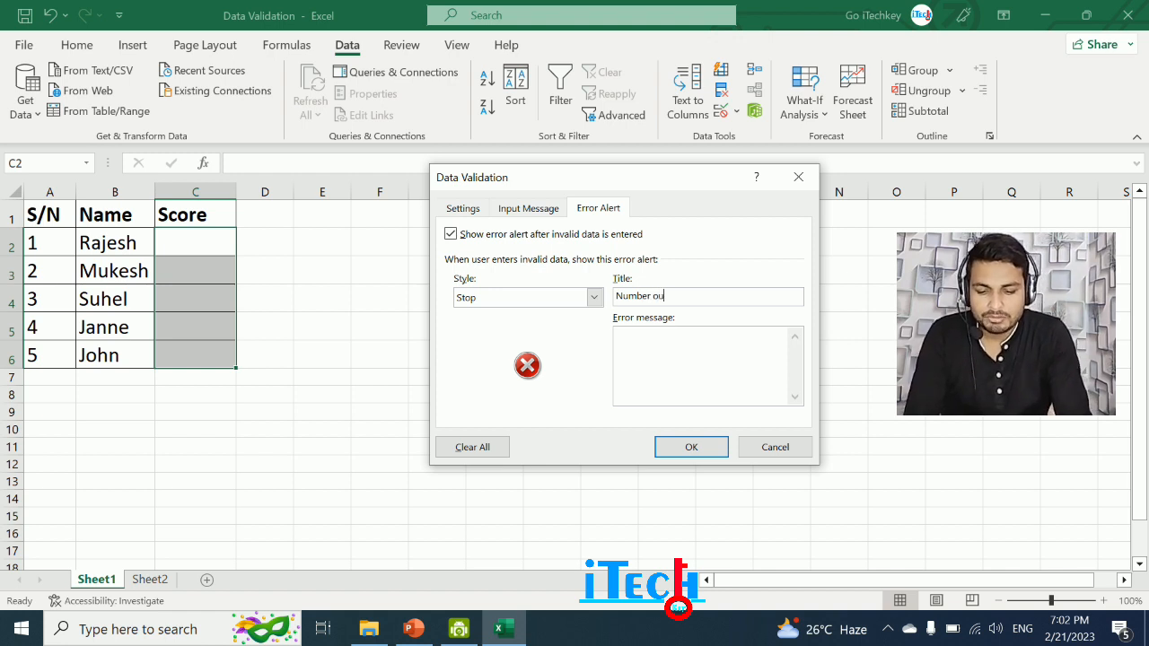
pyautogui.write('t o')
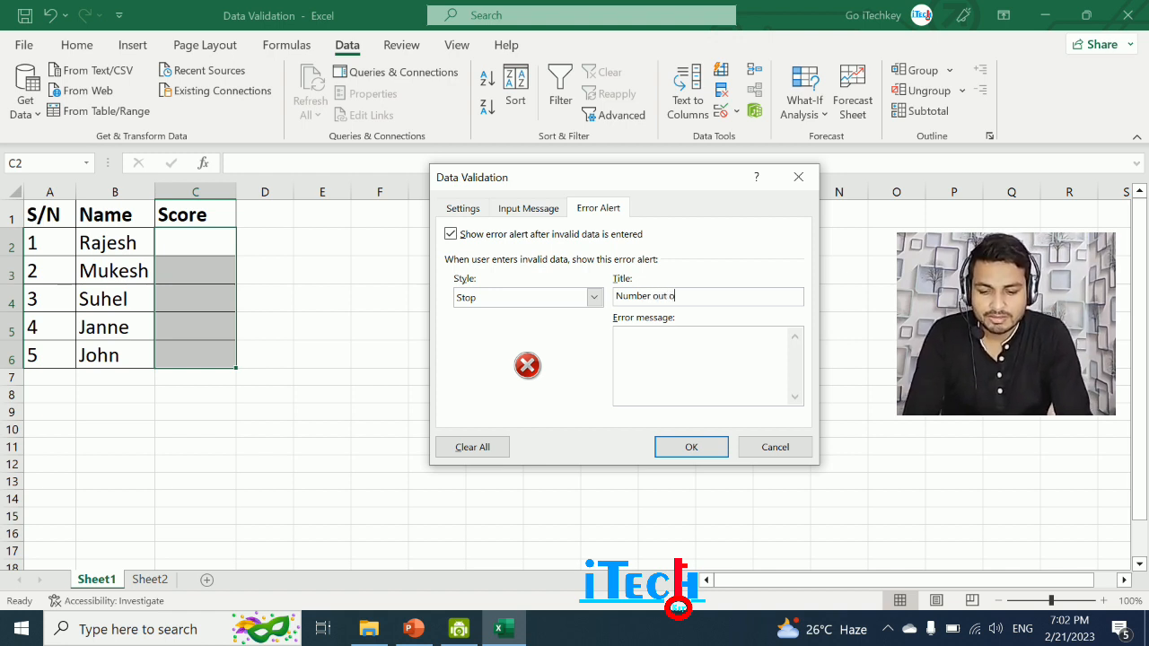
pyautogui.write('f range')
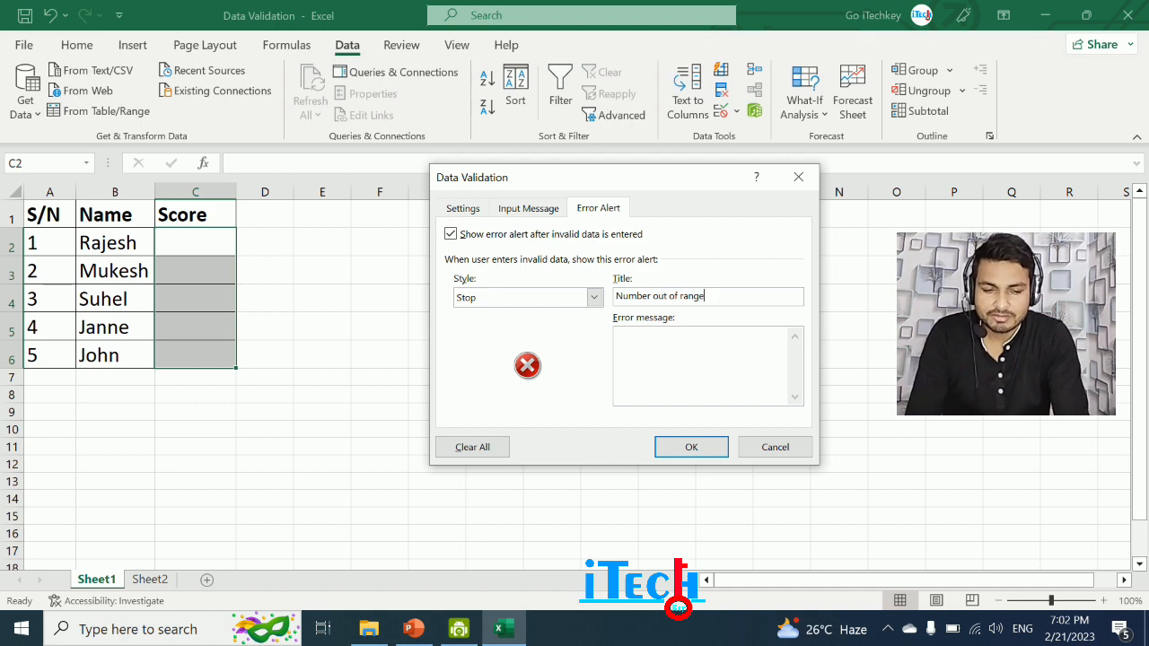
# Check the example alert message in PowerPoint, set the Excel error message to "please enter value between 0-100", and apply the validation.
pyautogui.click(413, 629)
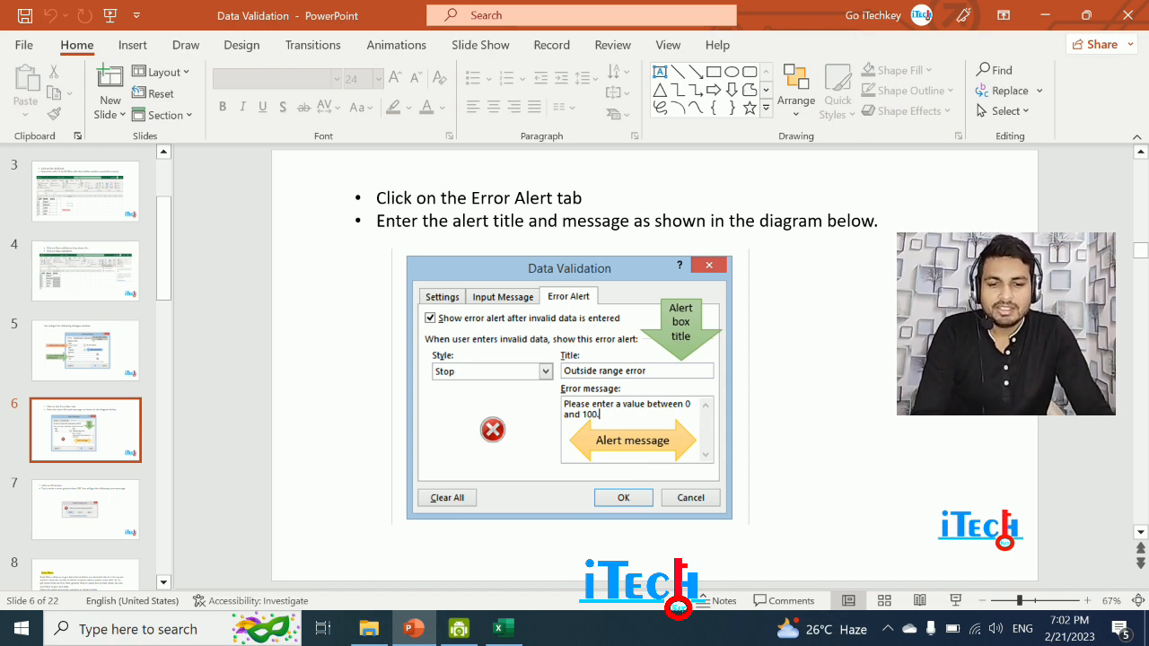
pyautogui.click(503, 628)
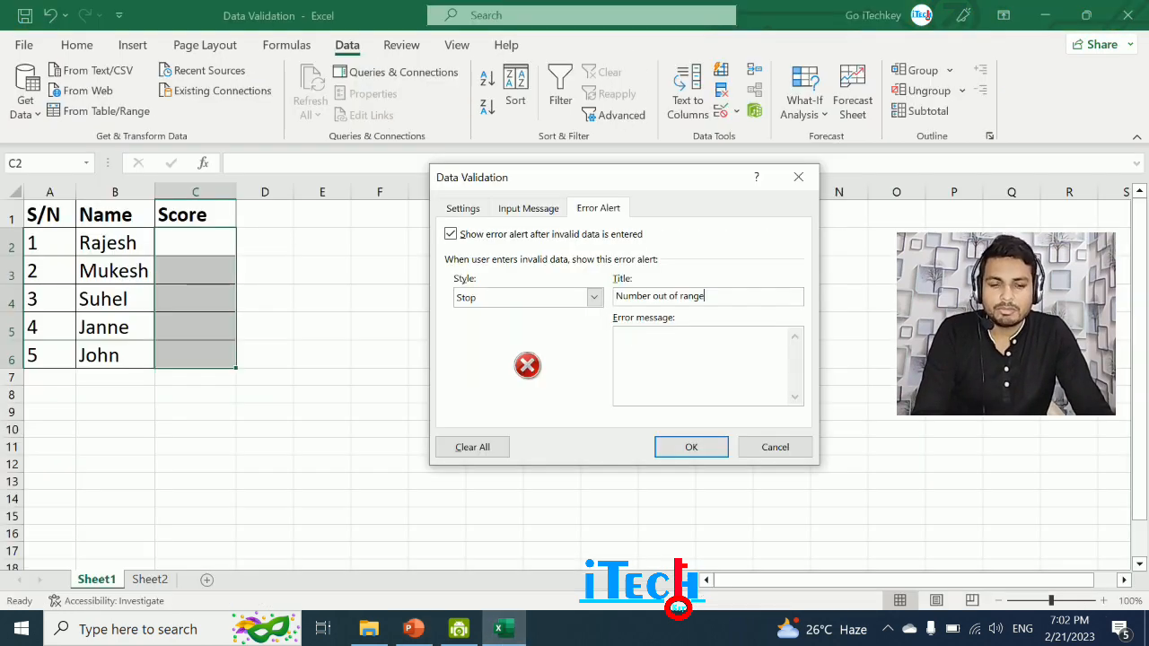
pyautogui.write('pl')
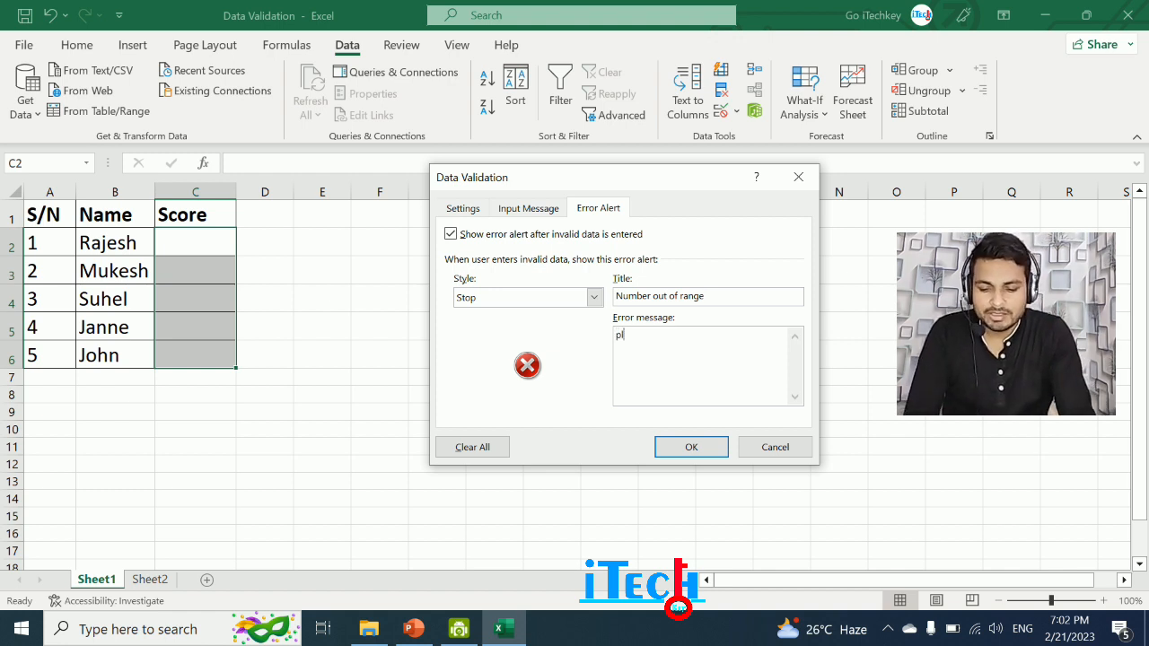
pyautogui.write('ease e')
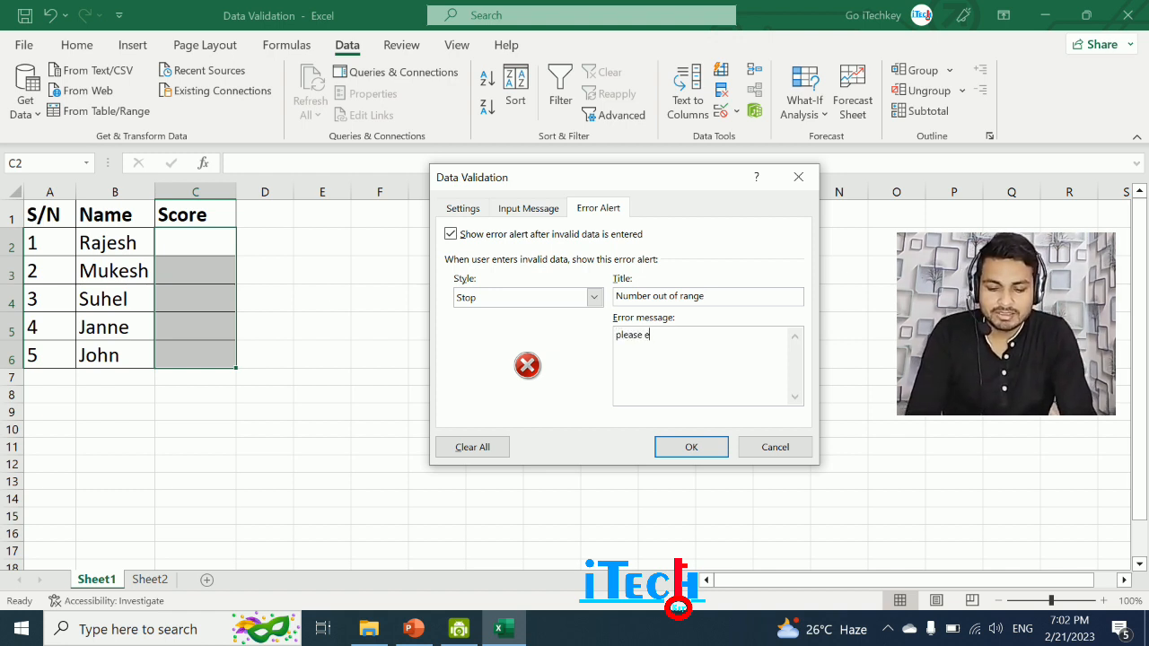
pyautogui.write('nter va;lue')
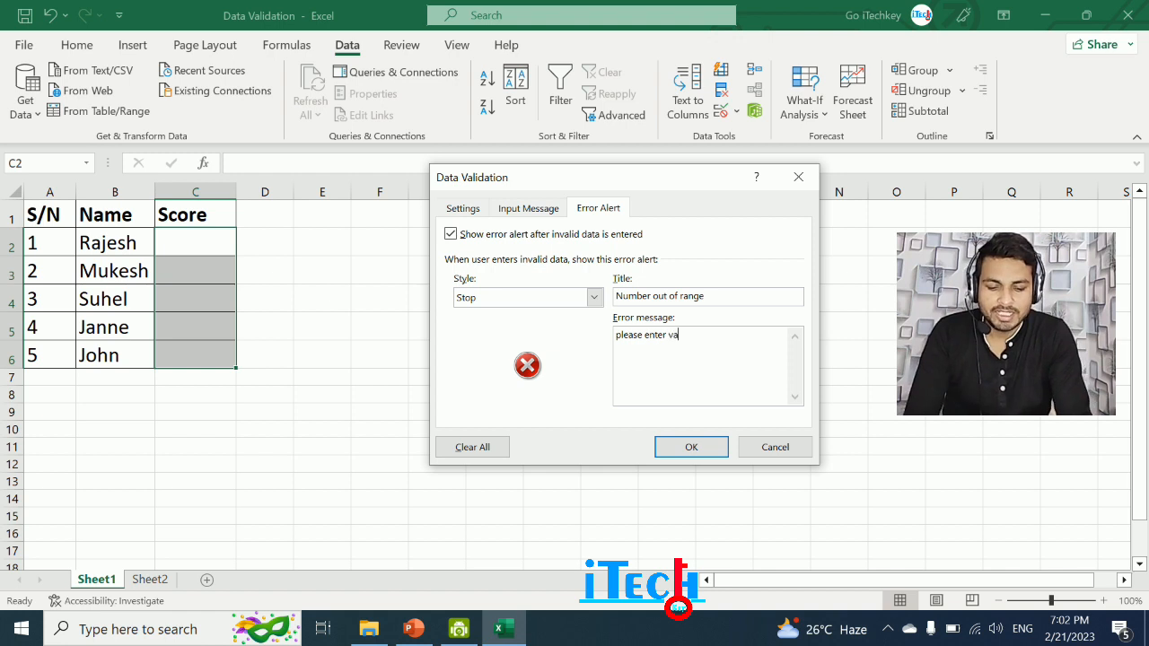
pyautogui.press('BackSpace')
pyautogui.press('BackSpace')
pyautogui.press('BackSpace')
pyautogui.press('BackSpace')
pyautogui.press('BackSpace')
pyautogui.write('lue')
pyautogui.press('BackSpace')
pyautogui.press('BackSpace')
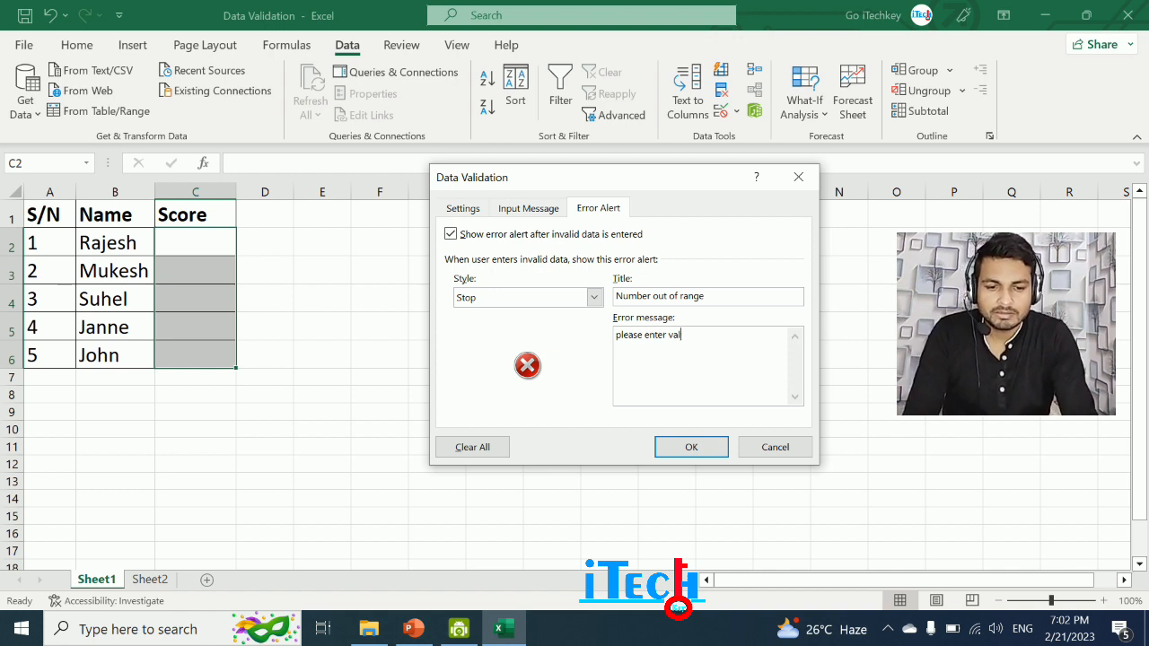
pyautogui.write('ue be')
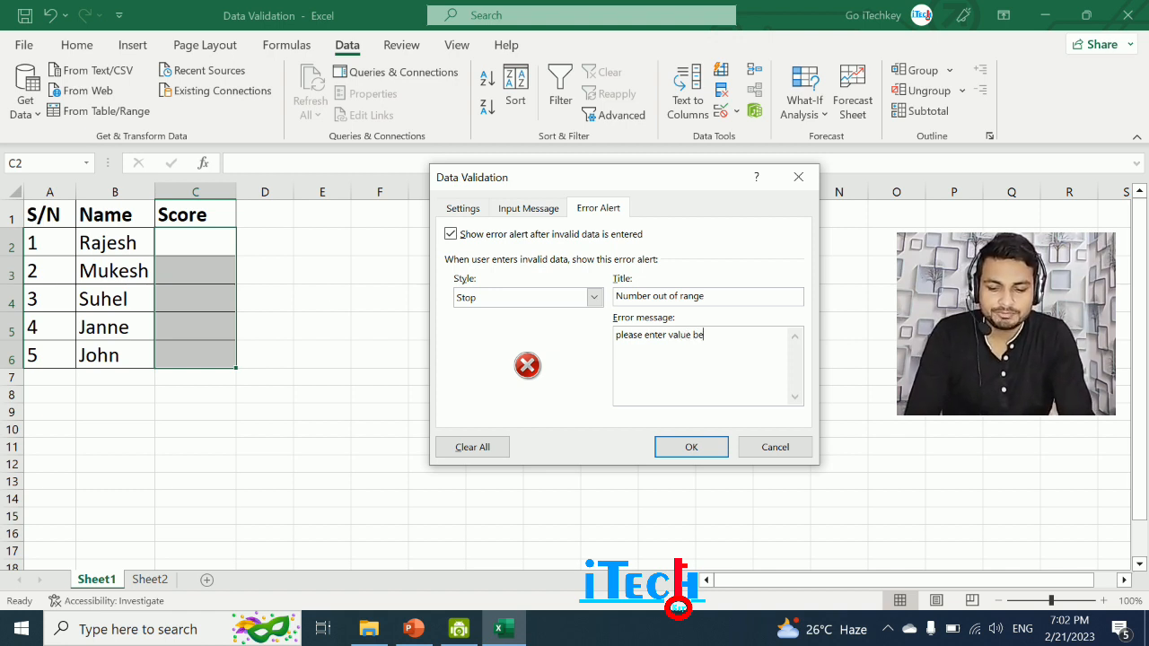
pyautogui.write('tween')
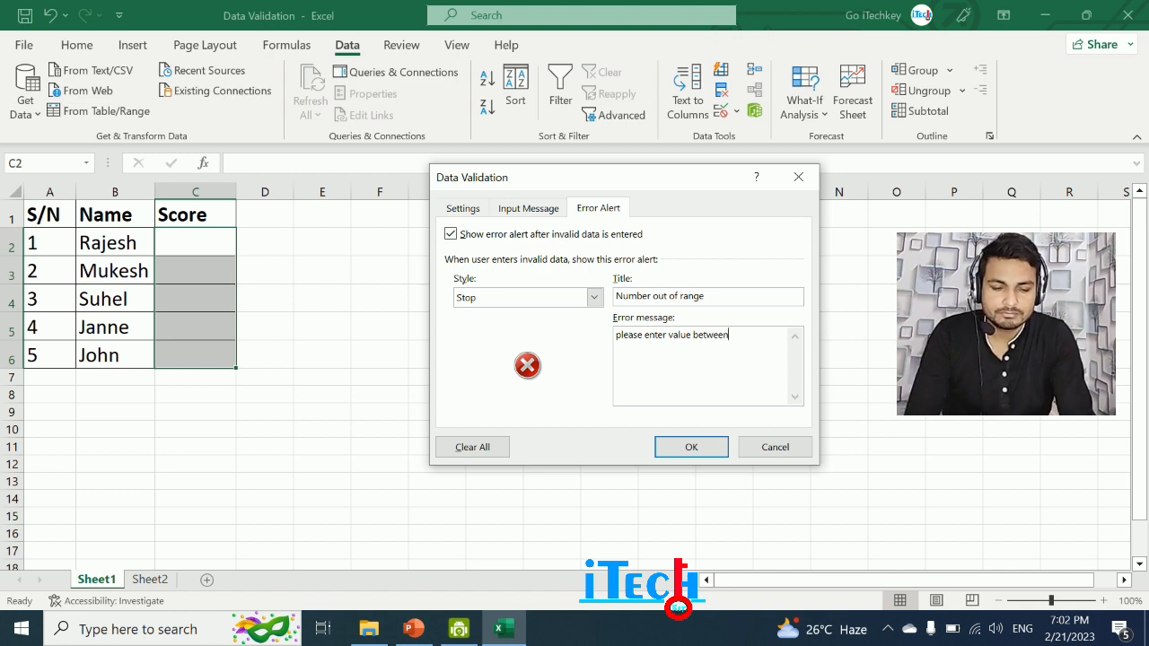
pyautogui.write(' 0')
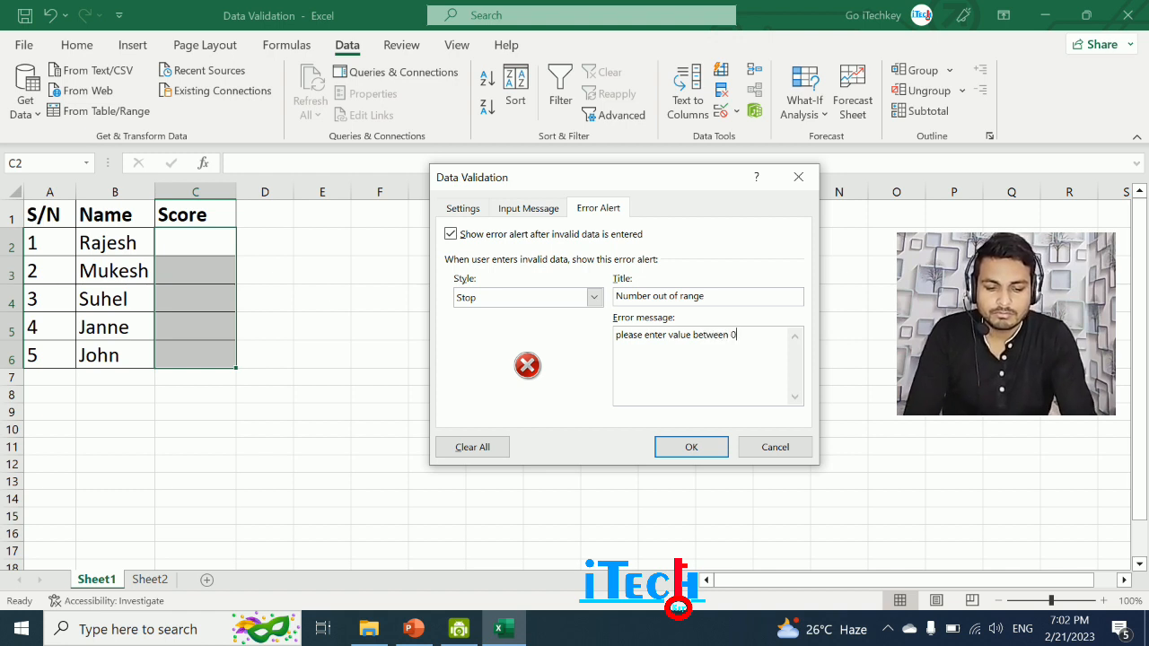
pyautogui.write('-100')
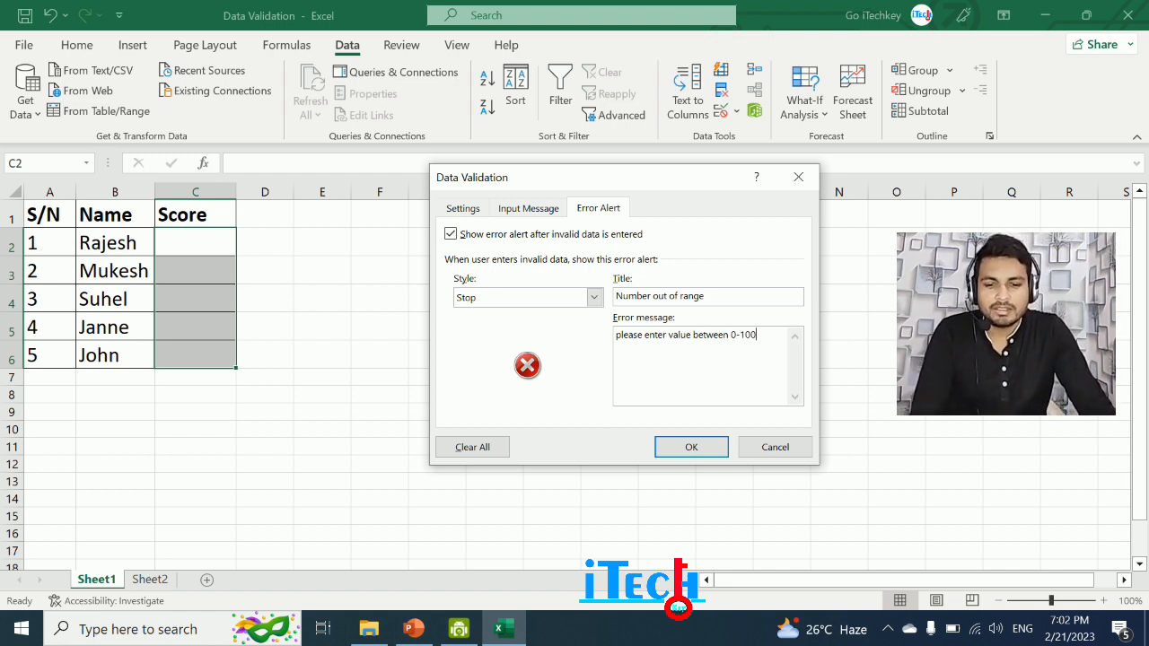
pyautogui.click(691, 447)
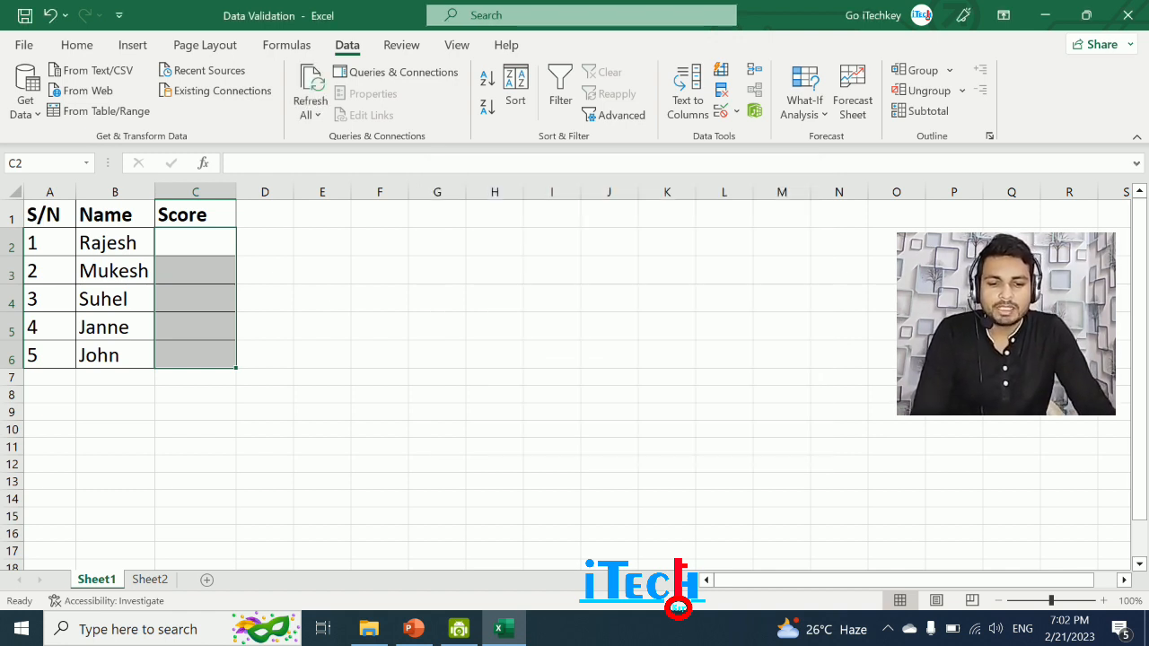
# Enter a score of 85 in cell C2 and try the out-of-range score 110 in cell C3.
pyautogui.click(195, 242)
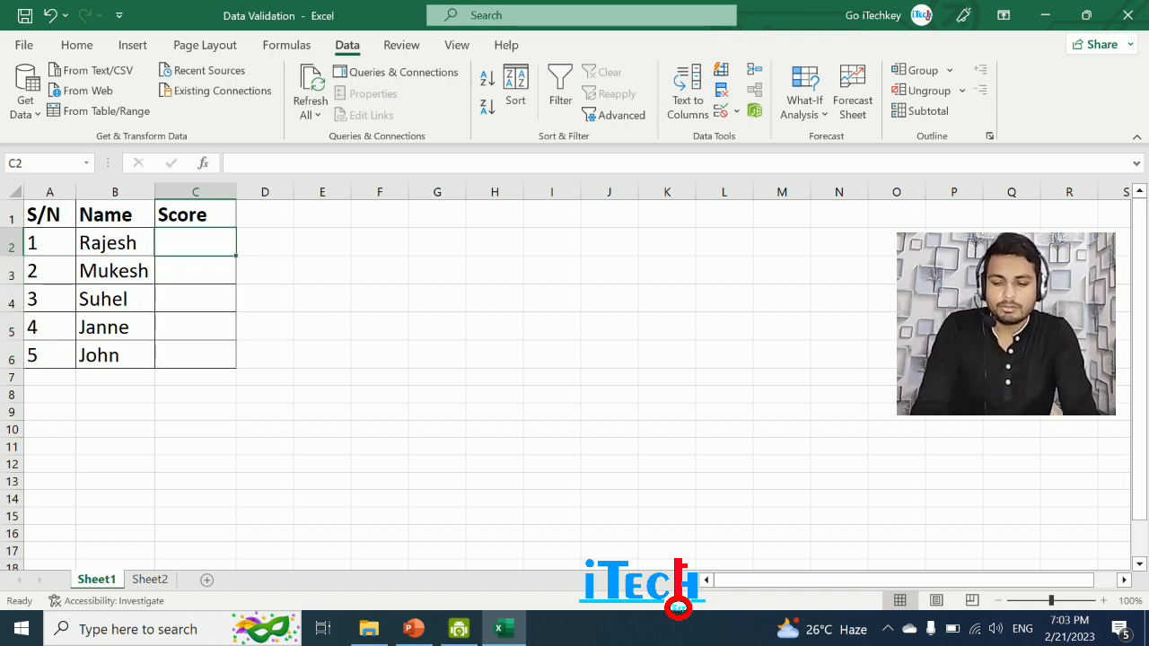
pyautogui.write('85')
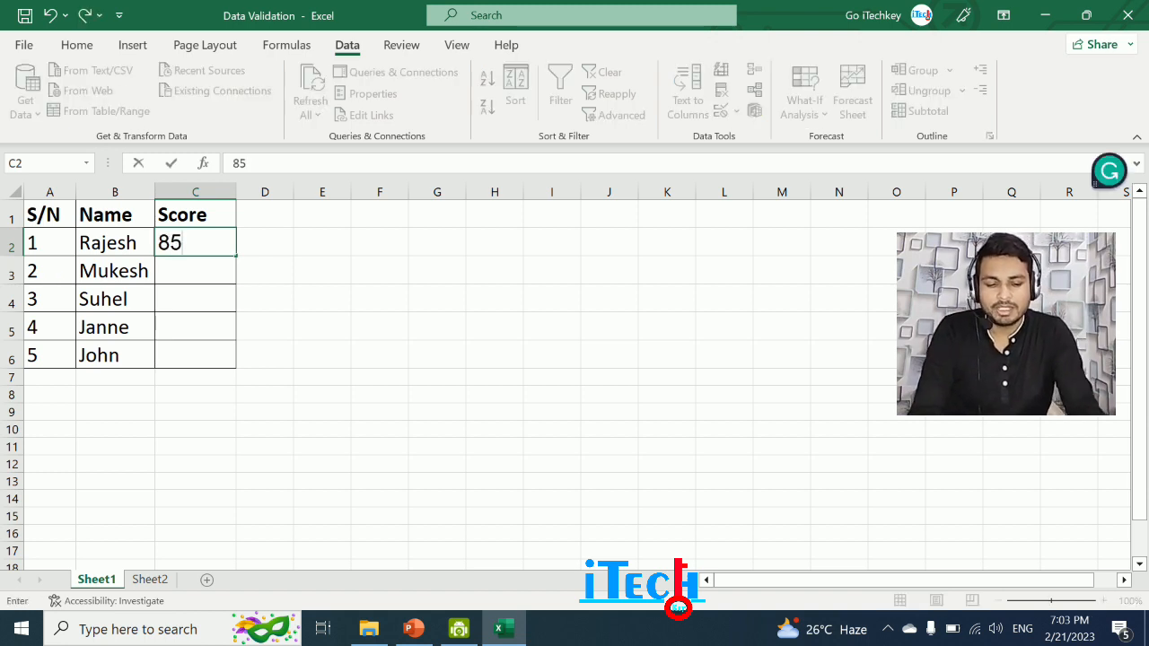
pyautogui.press('Return')
pyautogui.write('11')
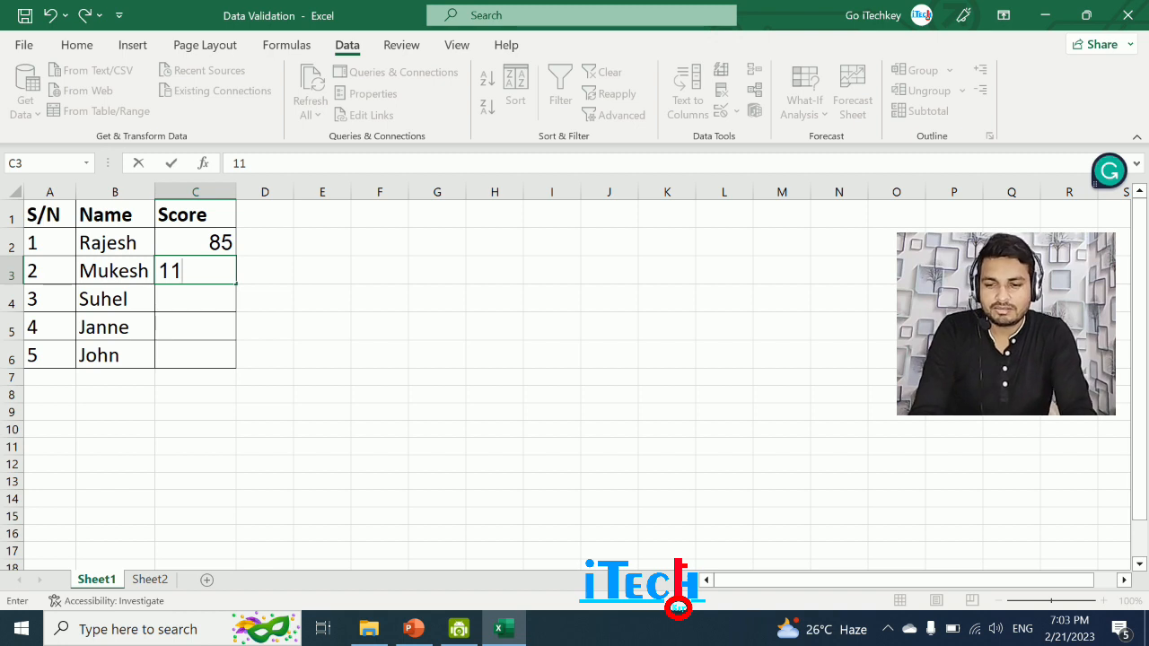
pyautogui.write('0')
pyautogui.press('Return')
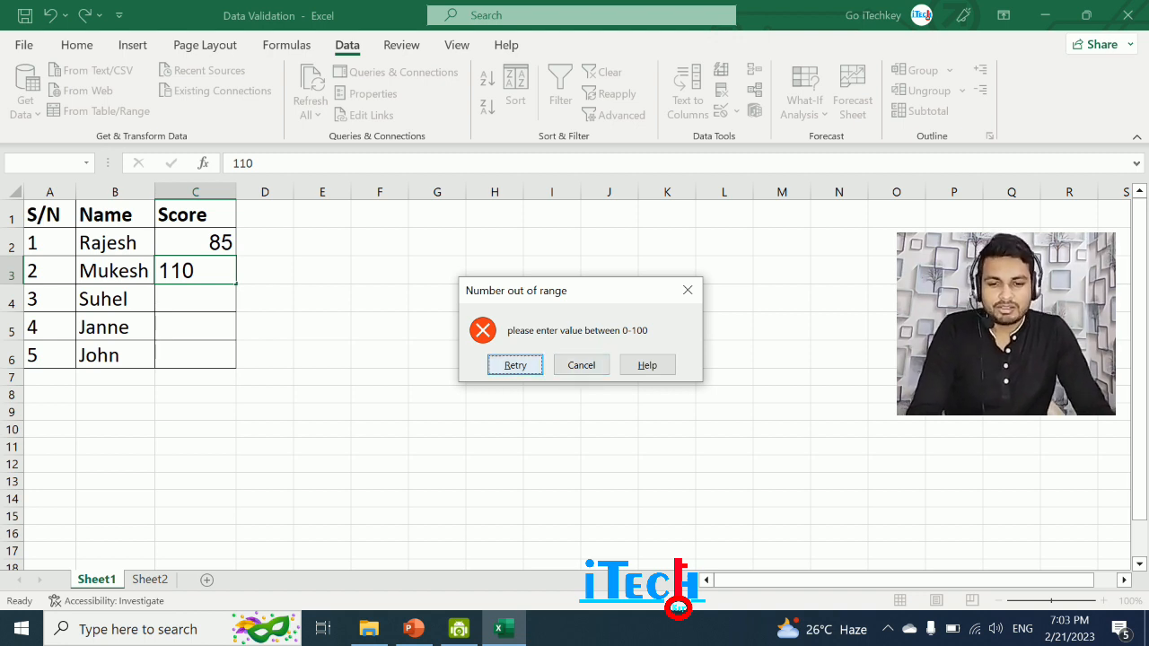
# Dismiss the alert by retrying and replace the score in cell C3 with 99.
pyautogui.press('Return')
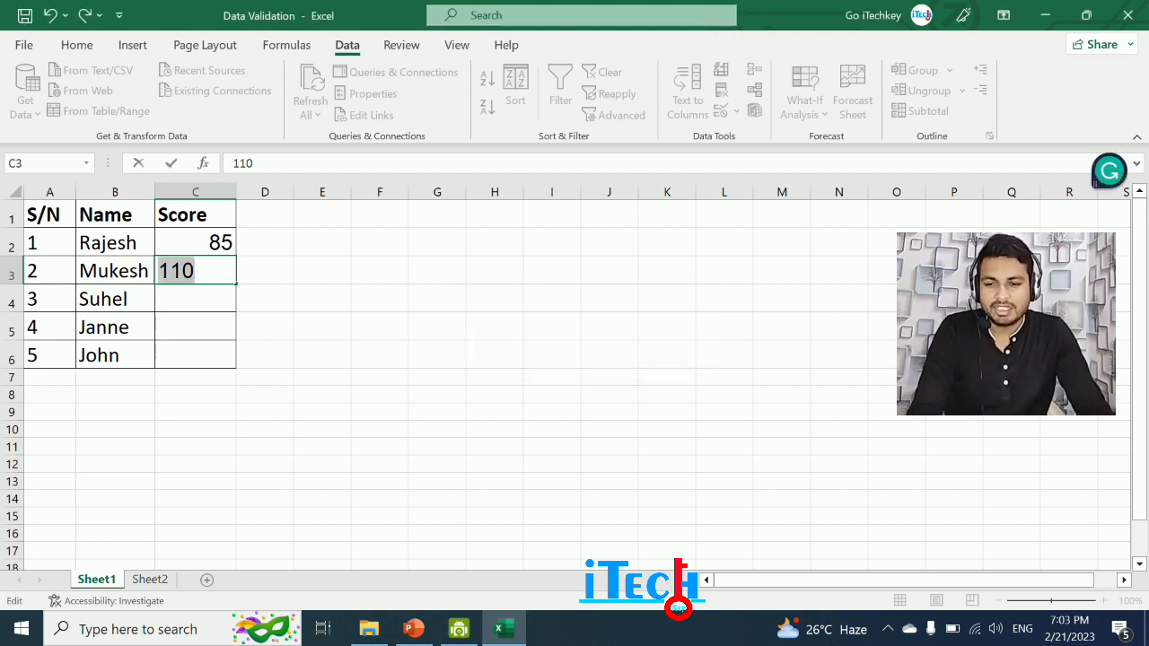
pyautogui.moveTo(199, 271); pyautogui.dragTo(154, 271)
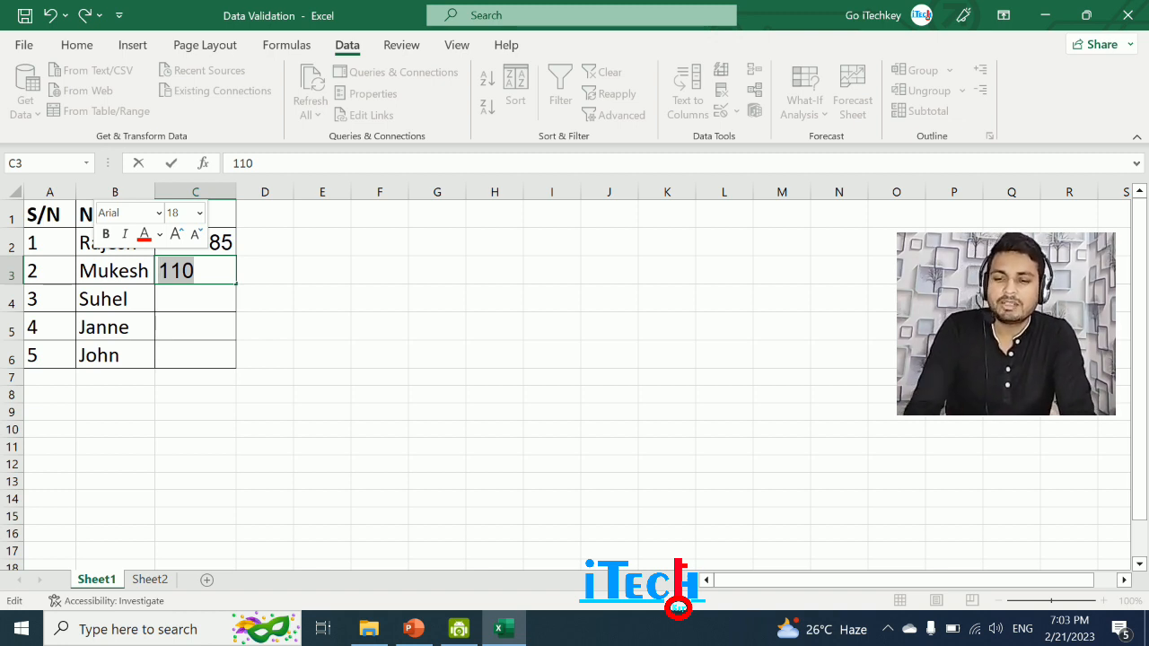
pyautogui.write('99')
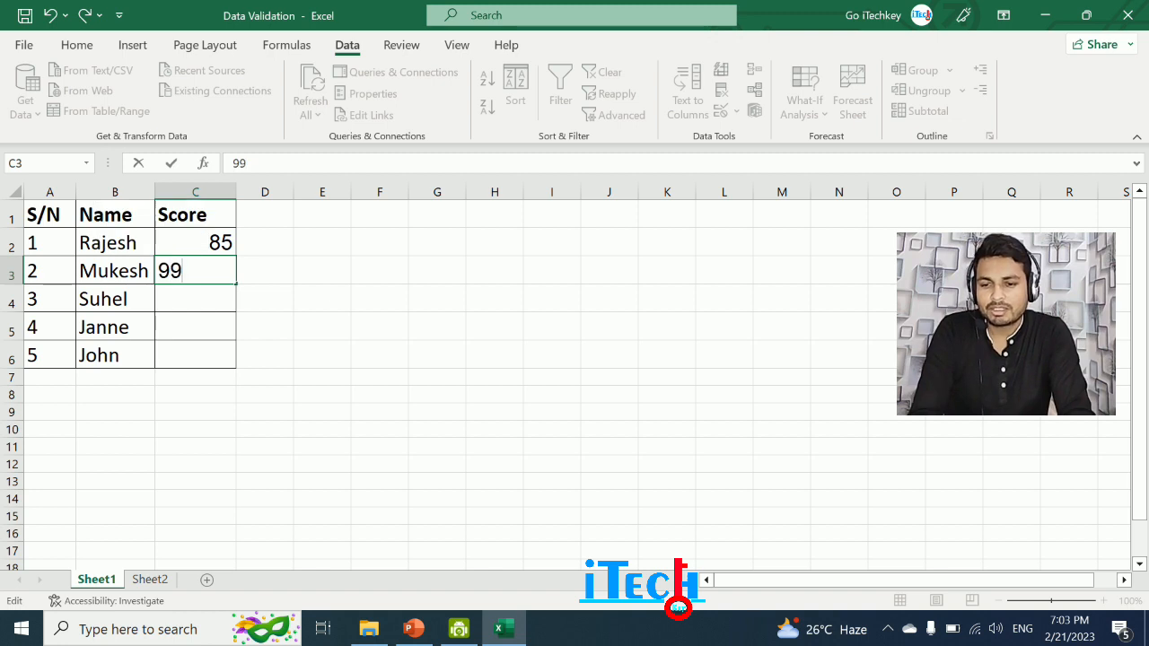
pyautogui.press('Return')
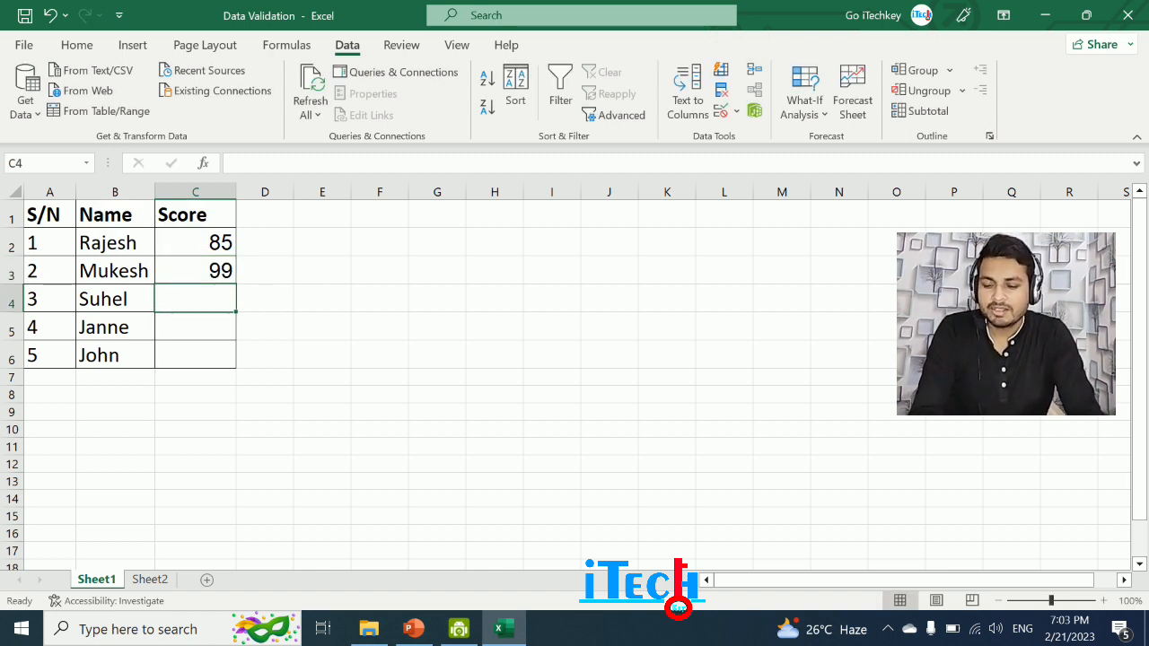
# Enter a score of 86 in cell C4 and try the out-of-range score 200 in cell C5.
pyautogui.write('86')
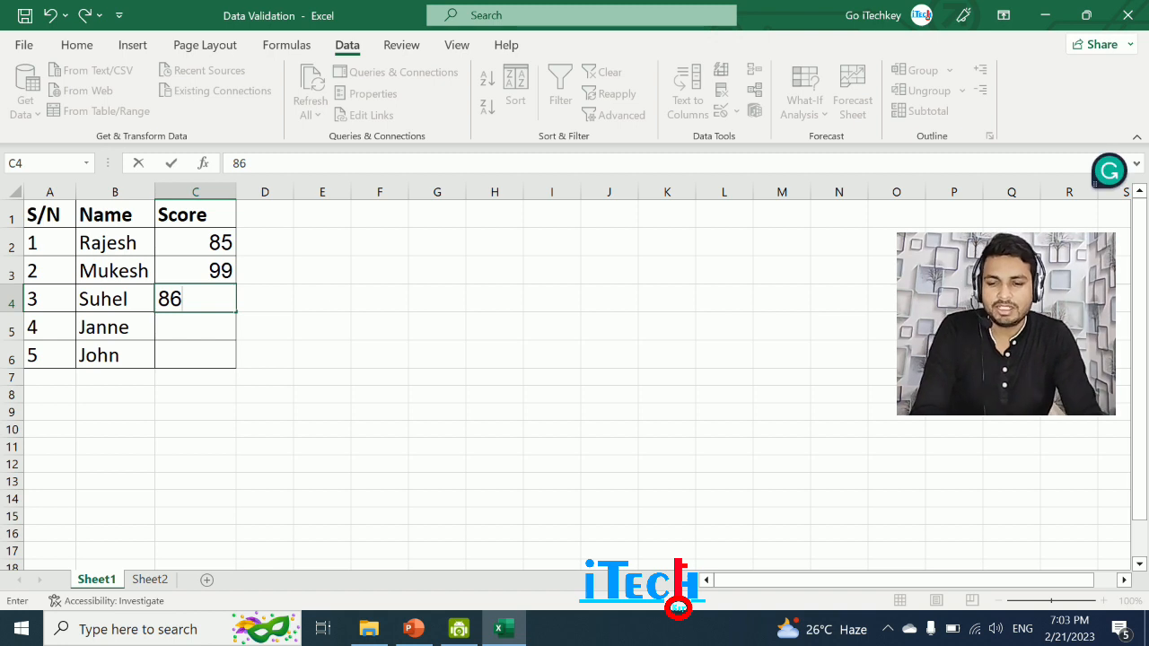
pyautogui.press('Return')
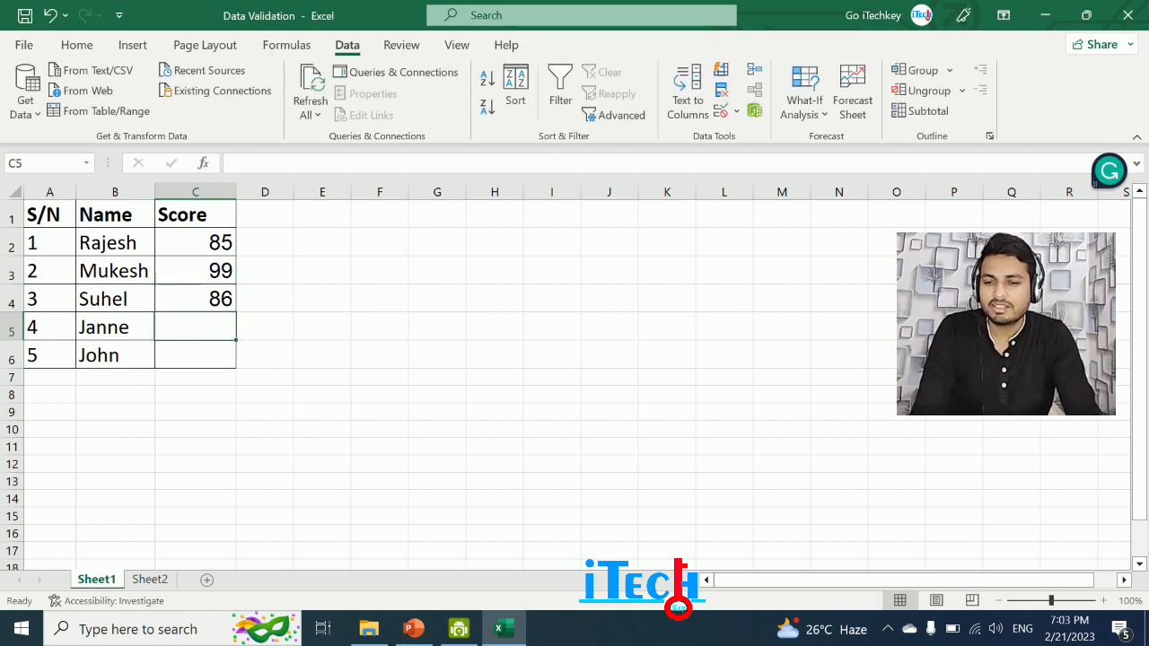
pyautogui.write('200')
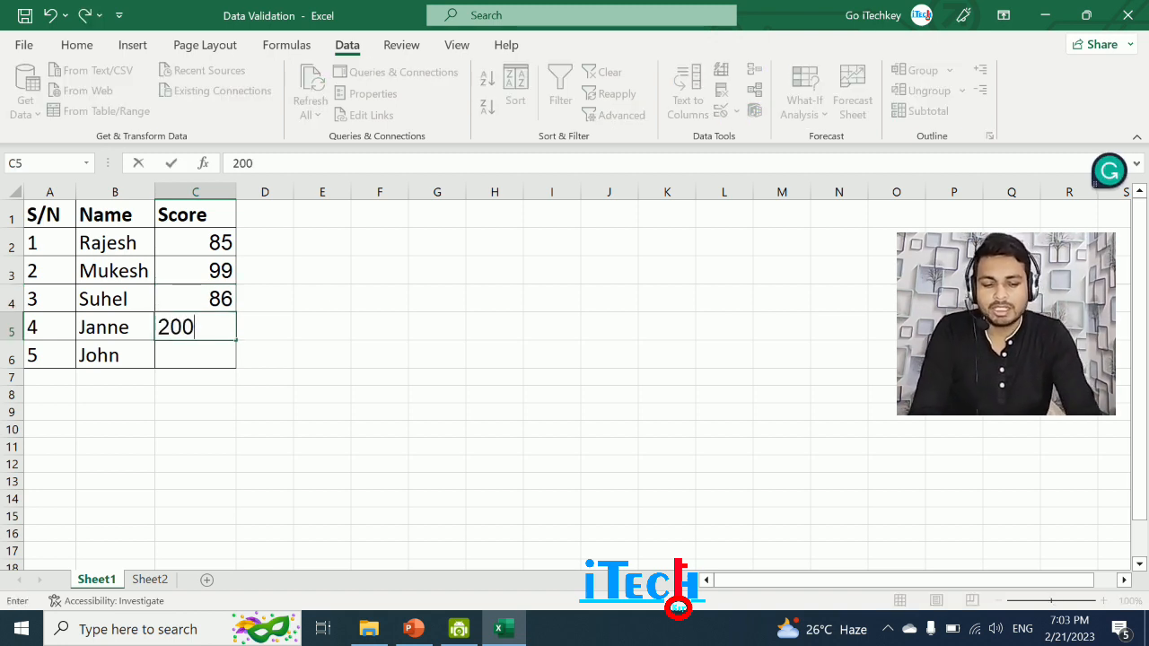
pyautogui.press('Return')
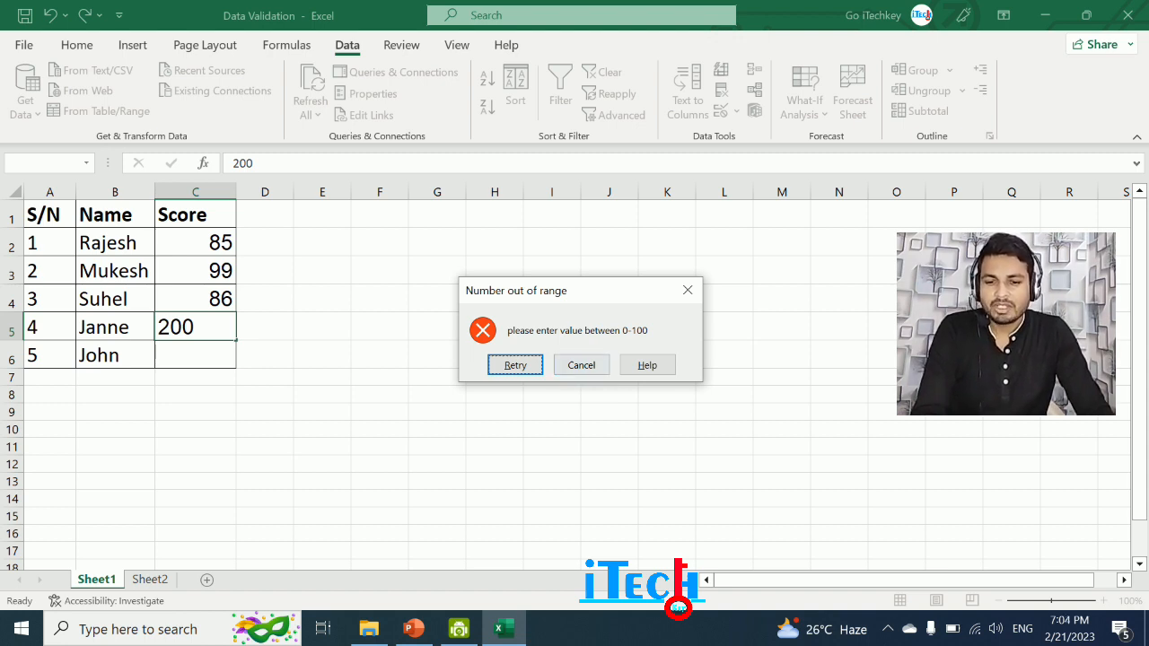
# Dismiss the alert by retrying, replace the score in cell C5 with 75, and enter 65 in cell C6.
pyautogui.click(516, 364)
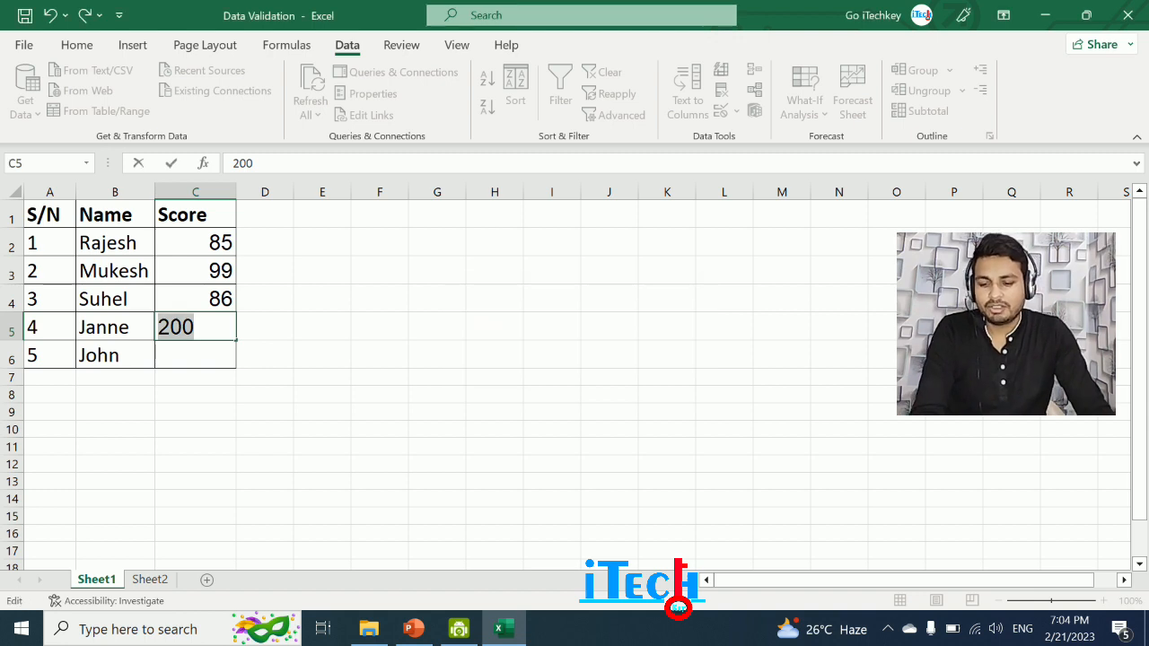
pyautogui.write('75')
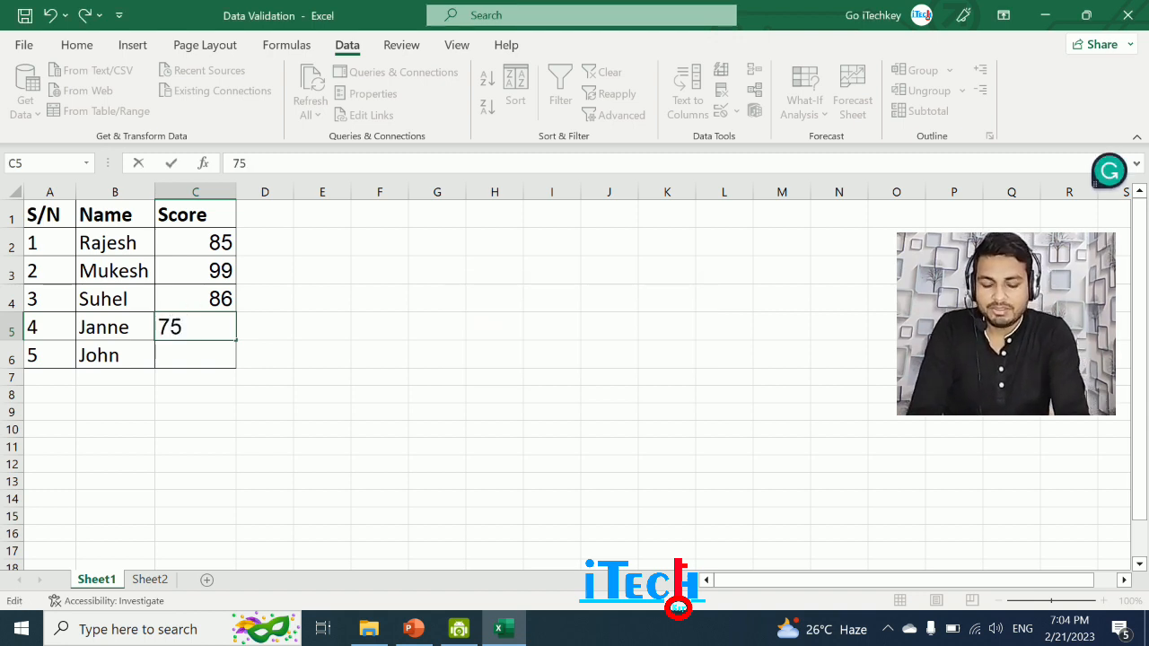
pyautogui.press('Return')
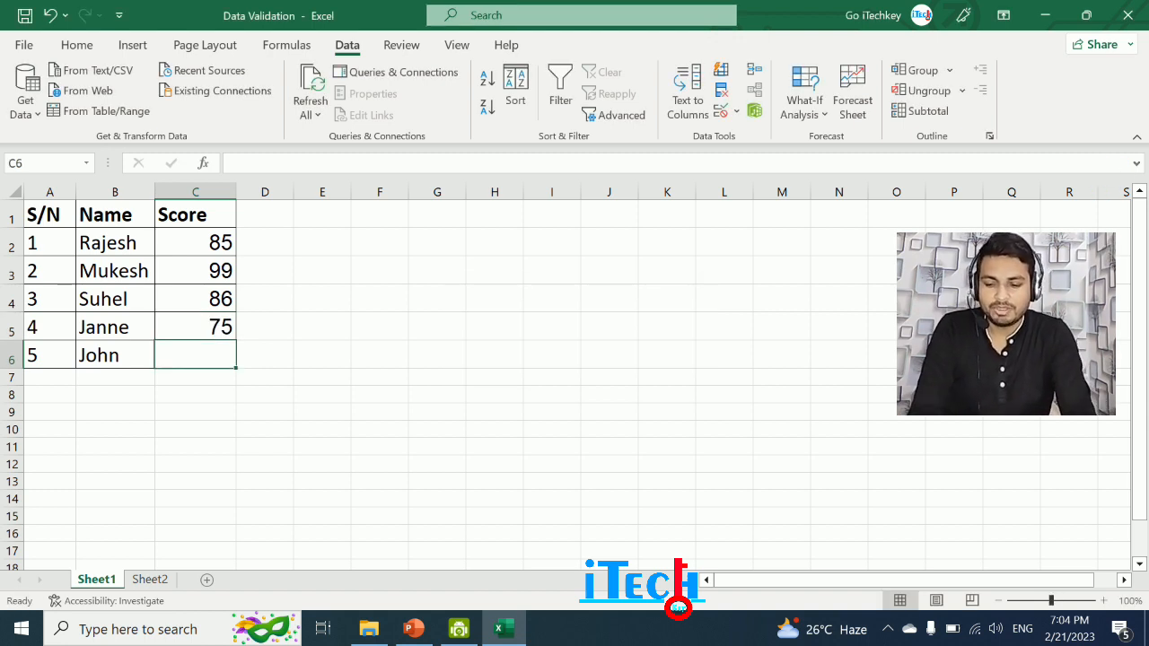
pyautogui.write('65')
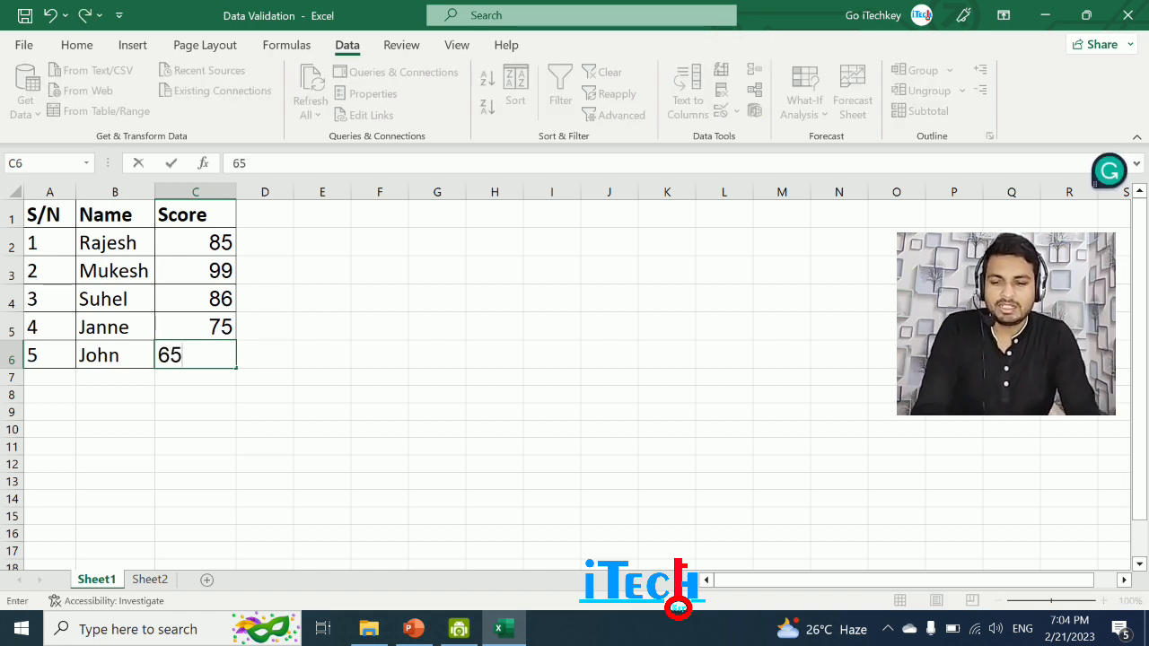
pyautogui.press('Return')
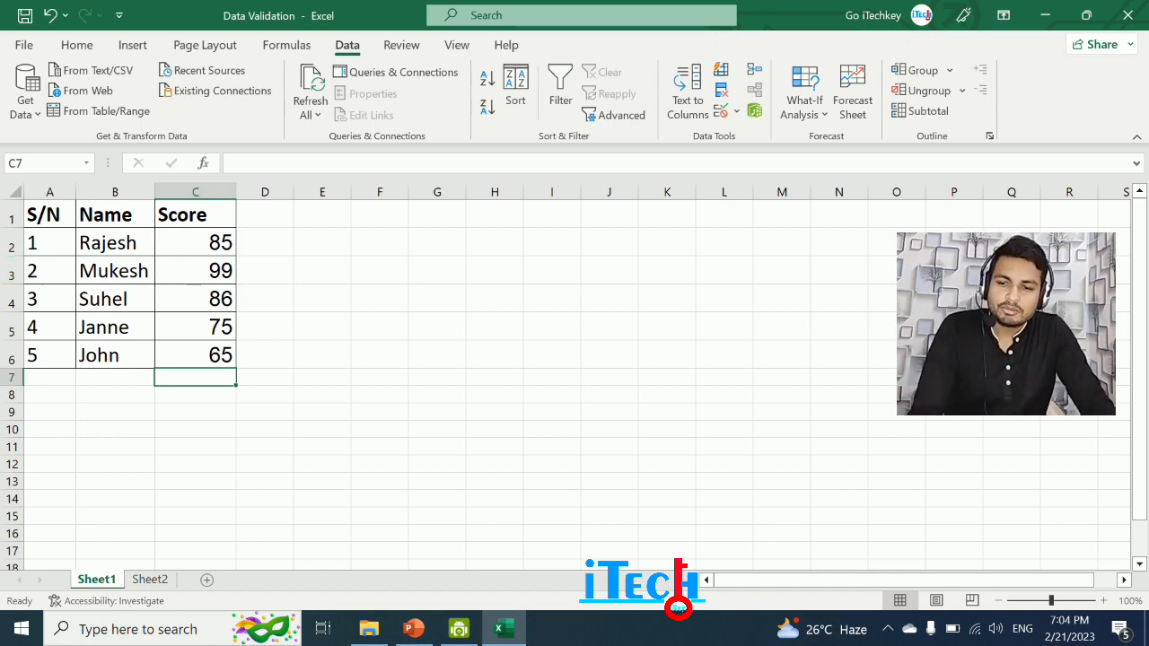
# Switch to PowerPoint and review the error message example on slide 7 and the Data filters introduction on slide 8.
pyautogui.click(414, 629)
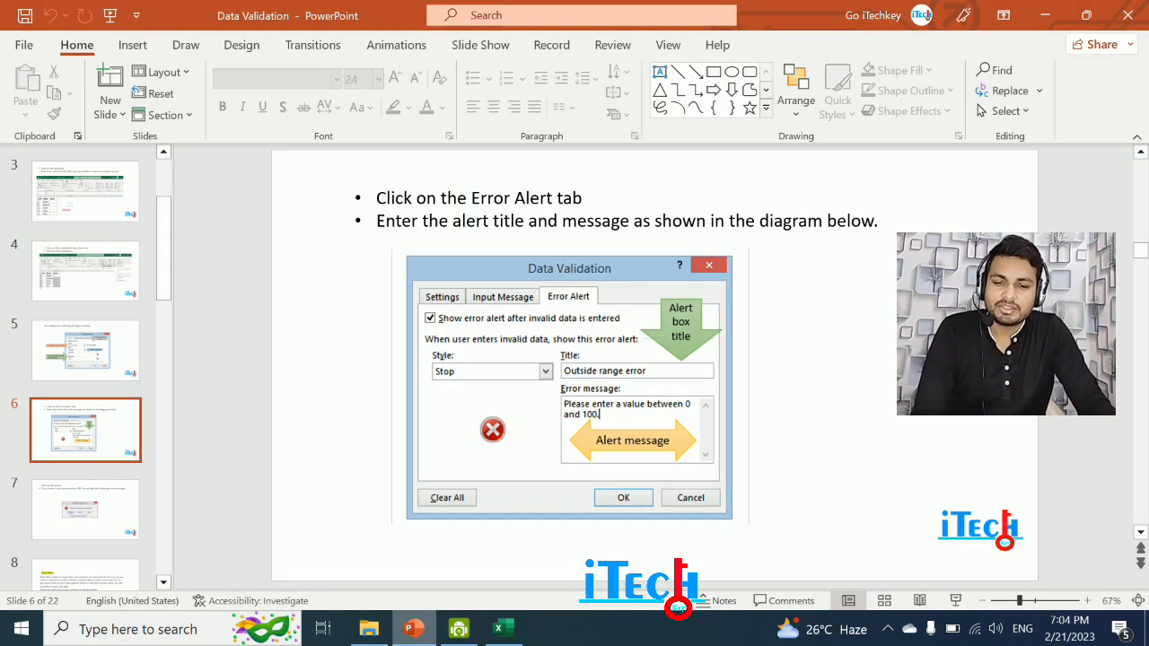
pyautogui.click(86, 510)
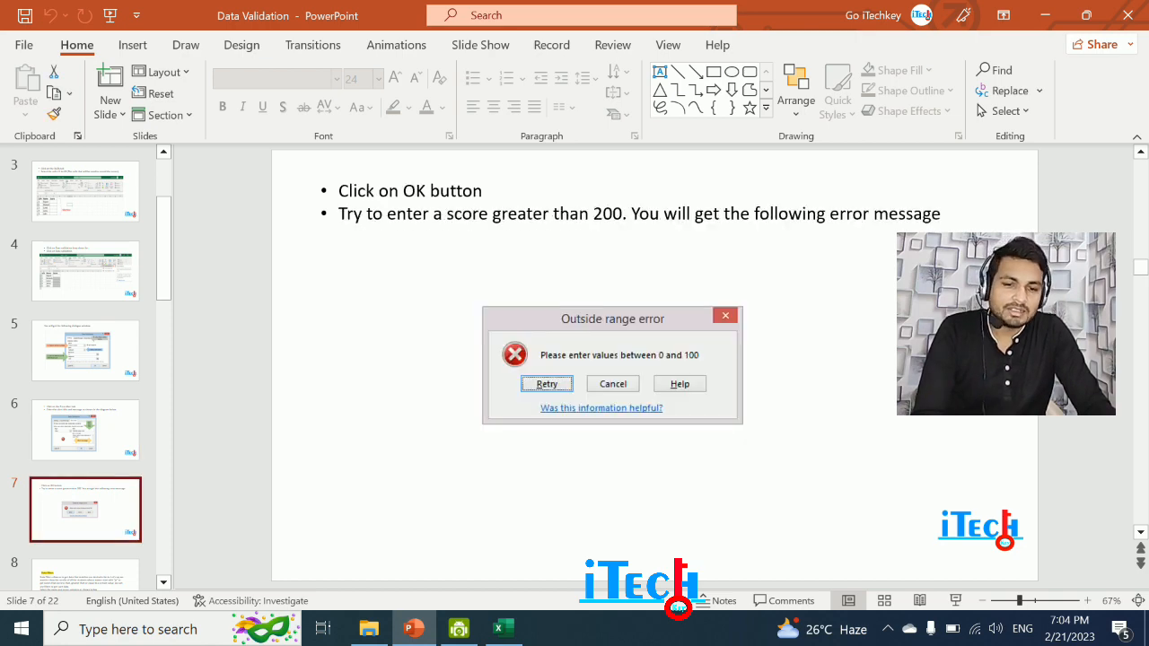
pyautogui.click(85, 575)
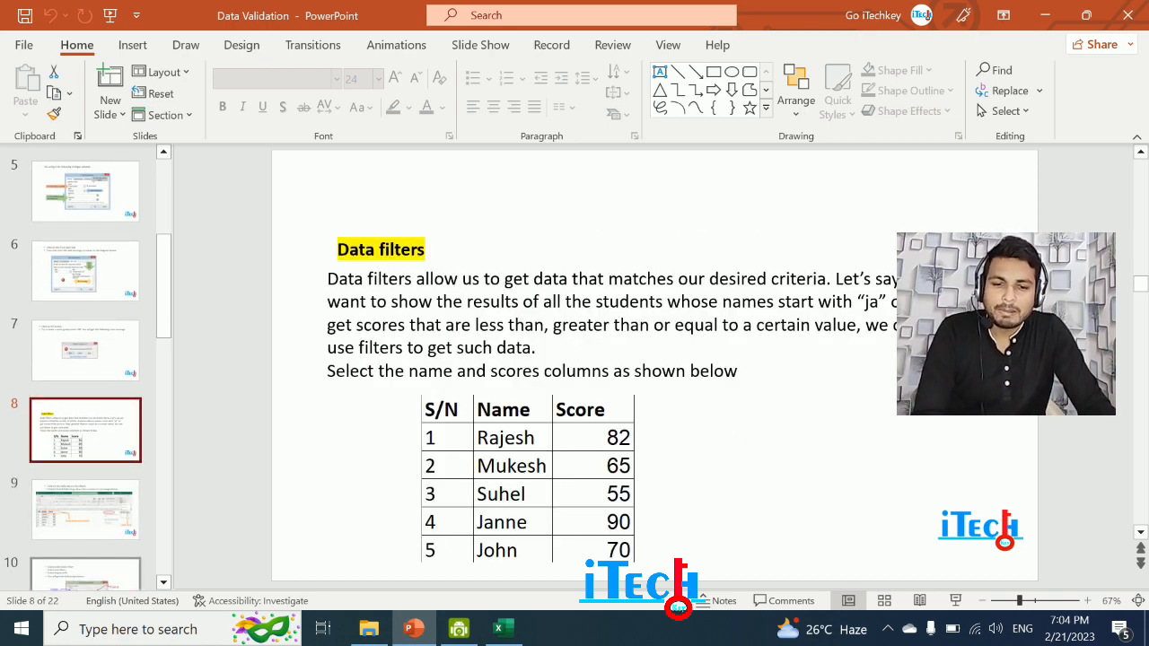
pyautogui.click(338, 249)
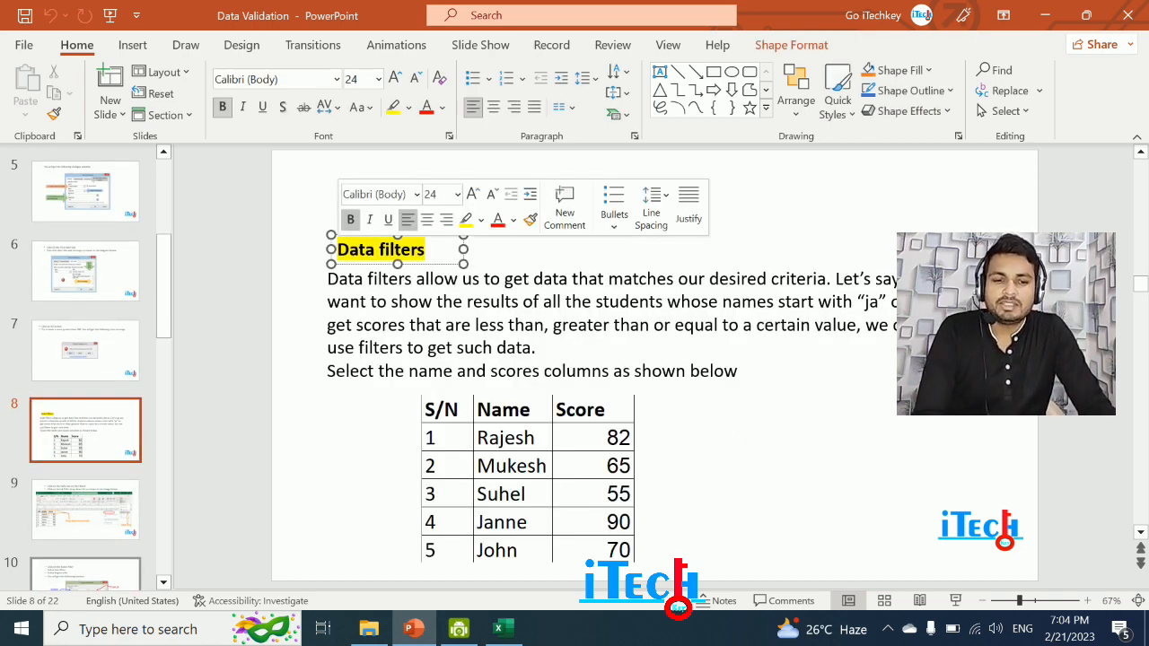
# Return to Excel and open Sheet2 to examine the student table with its Gender and Score columns.
pyautogui.click(504, 628)
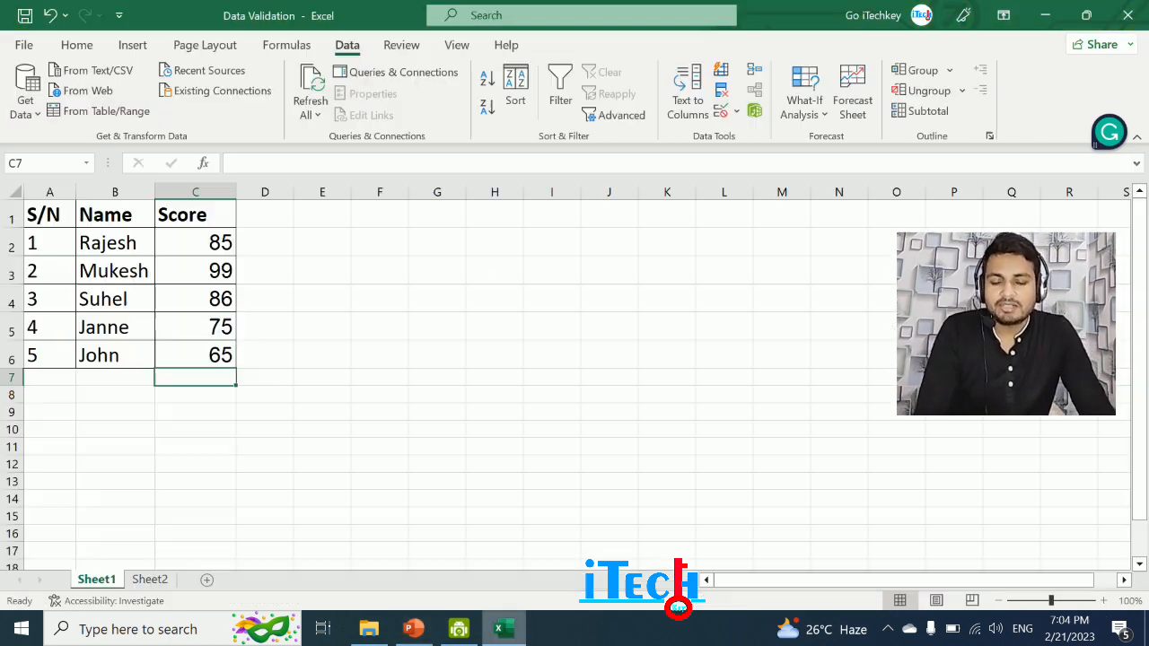
pyautogui.click(380, 298)
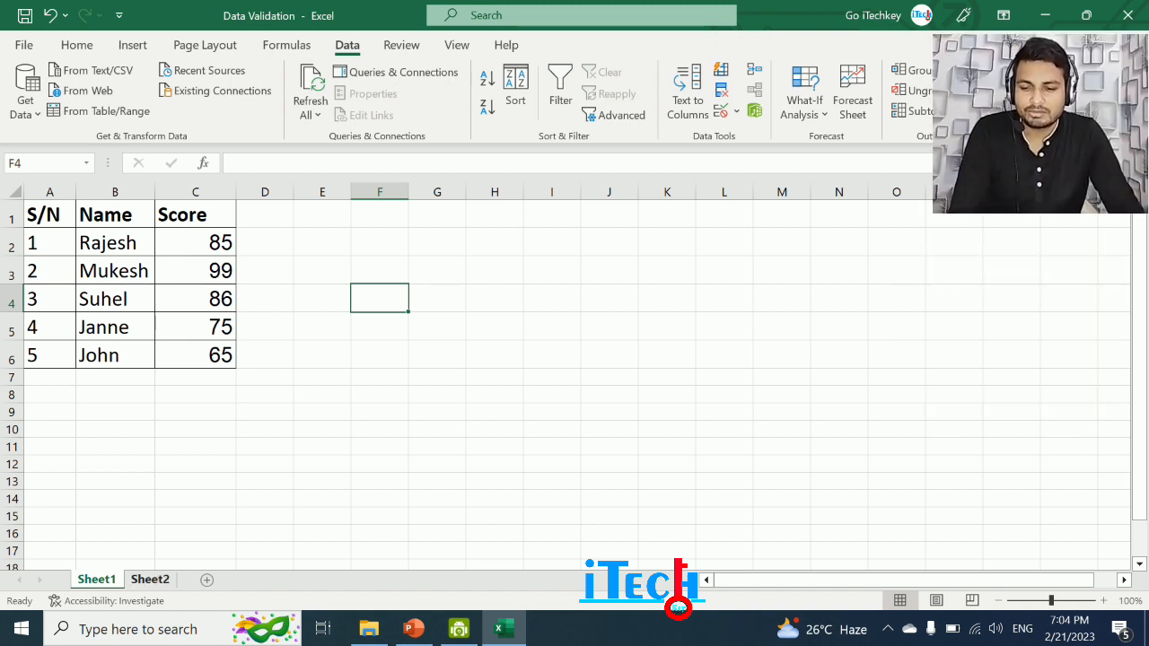
pyautogui.click(150, 580)
pyautogui.click(404, 326)
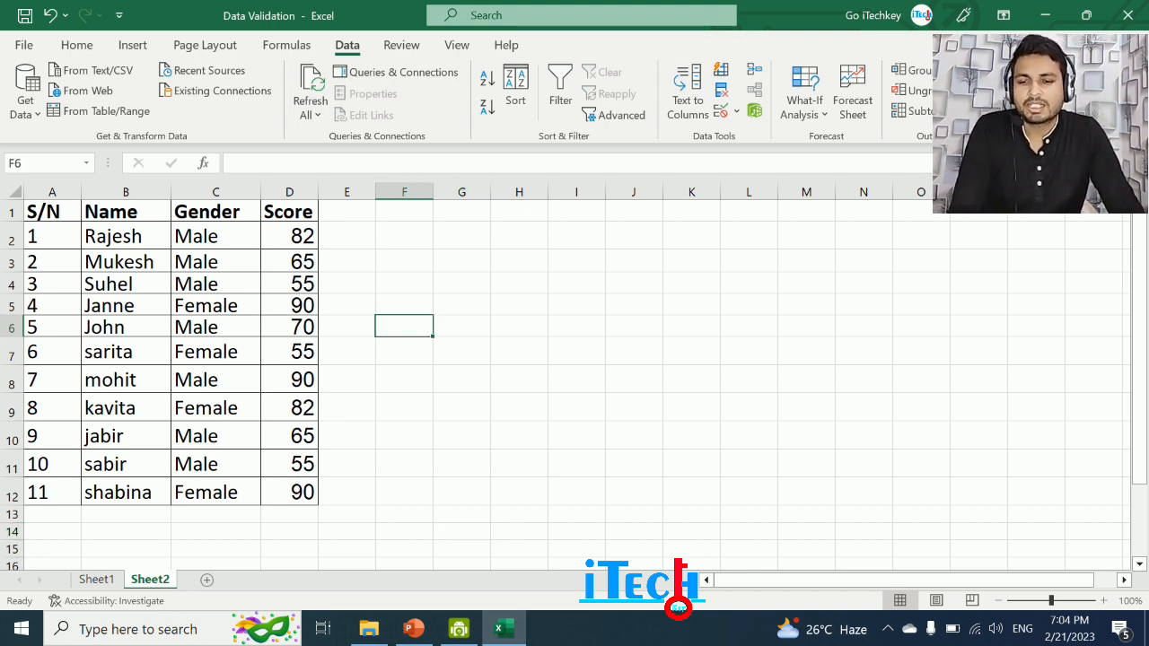
pyautogui.doubleClick(193, 261)
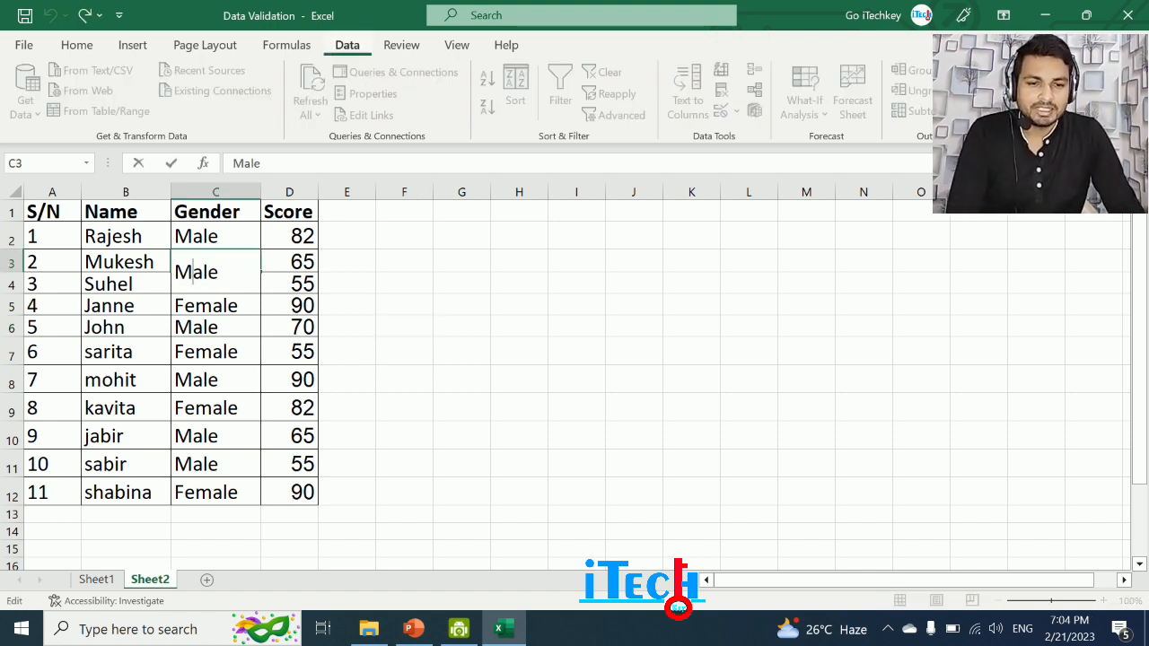
pyautogui.click(52, 236)
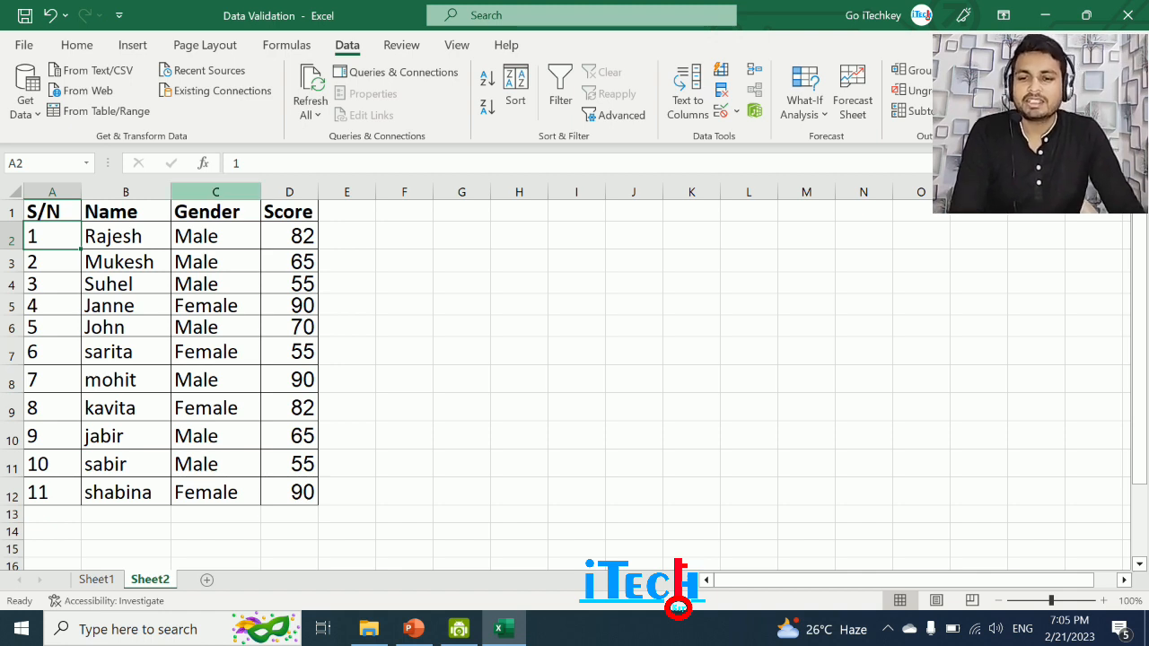
# Turn on filtering for the Gender column on Sheet2 and switch it off again.
pyautogui.click(215, 192)
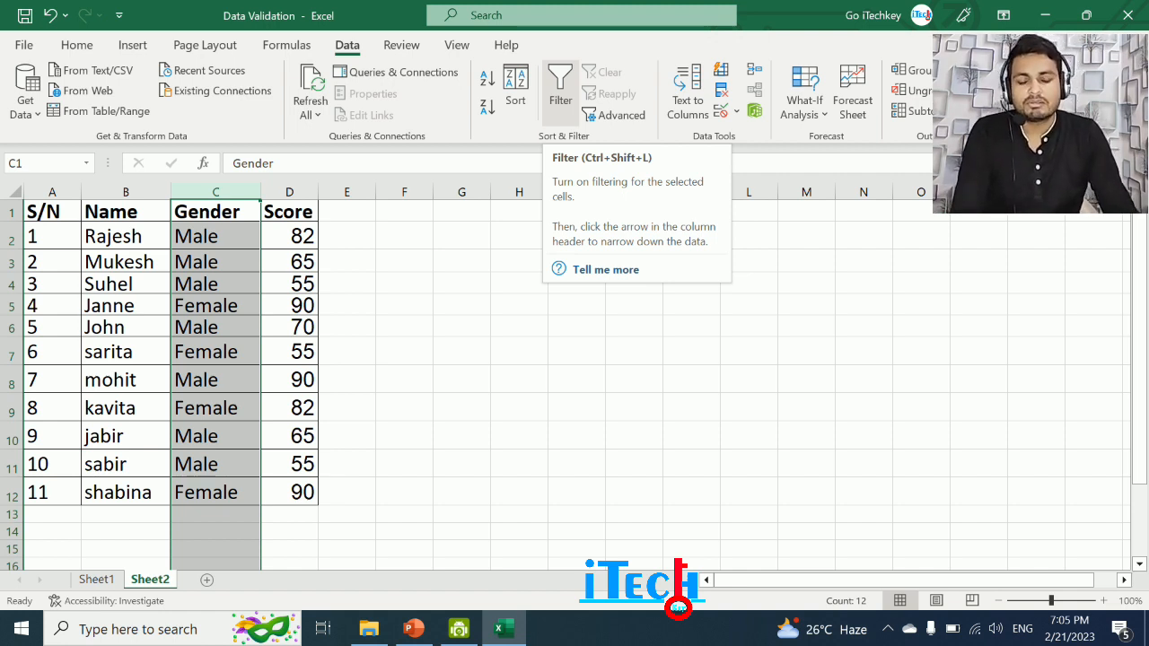
pyautogui.hotkey('ctrl', 'shift', 'l')
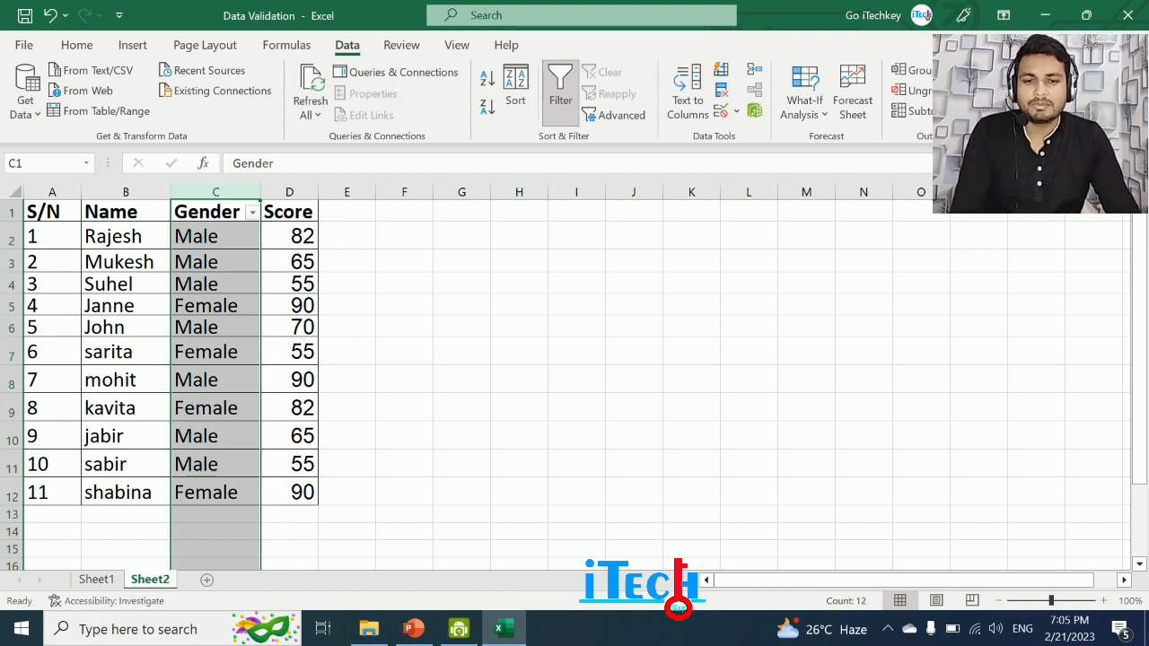
pyautogui.hotkey('ctrl', 'shift', 'l')
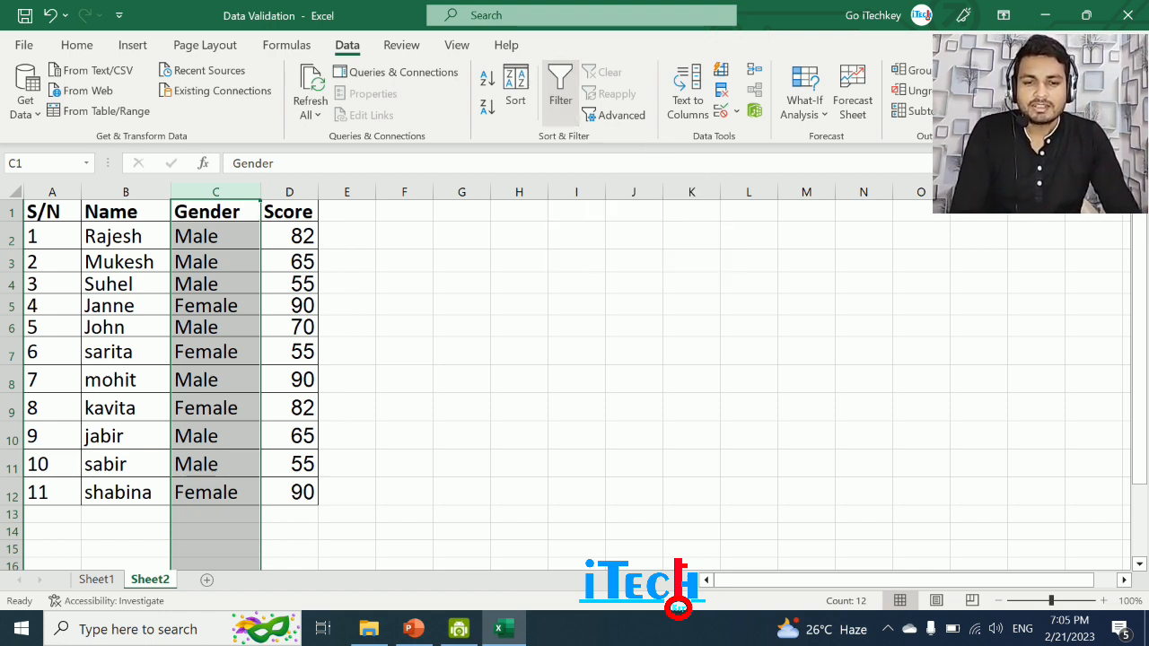
pyautogui.click(461, 283)
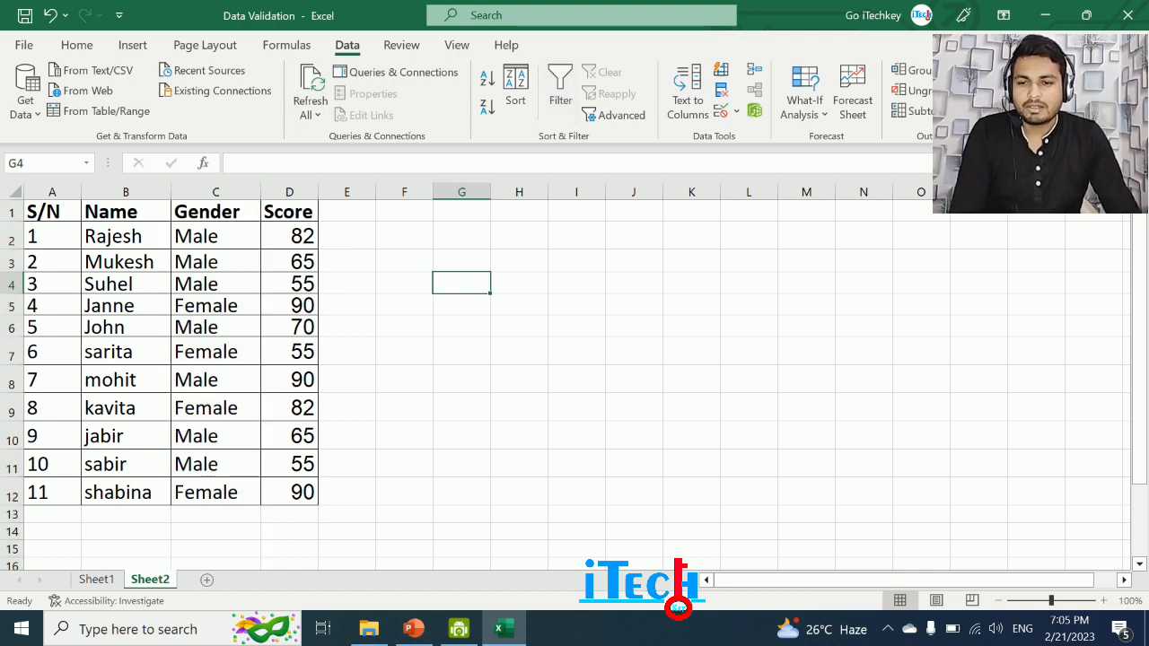
# Turn on filtering for the whole Gender column on Sheet2.
pyautogui.click(216, 191)
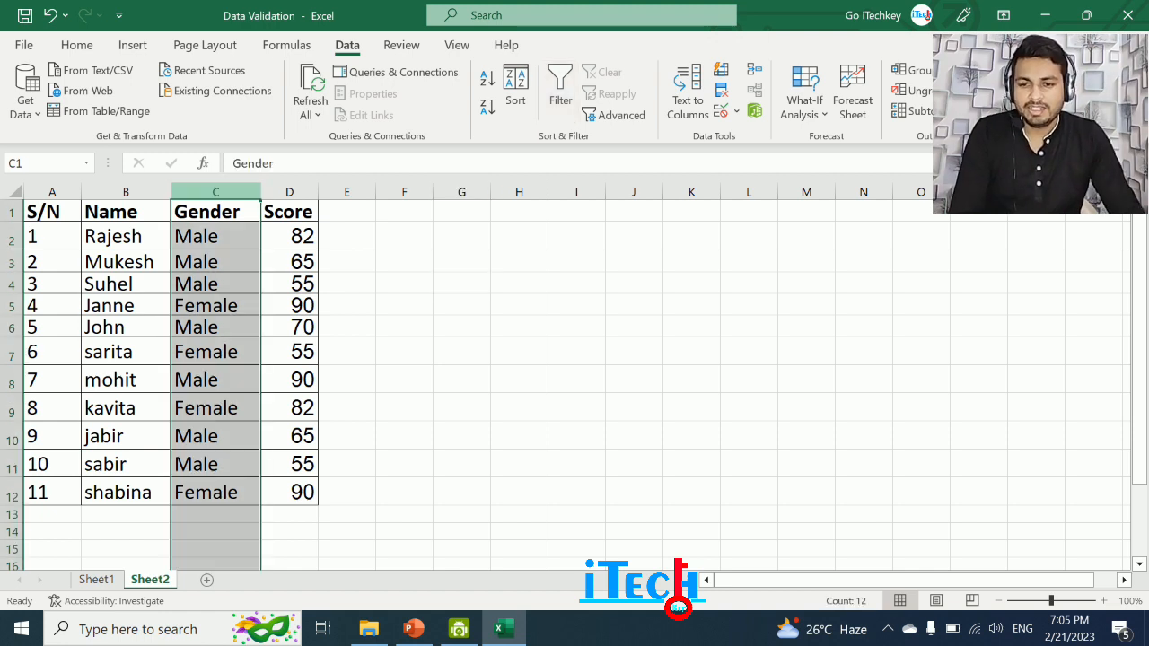
pyautogui.hotkey('ctrl', 'shift', 'l')
pyautogui.click(519, 284)
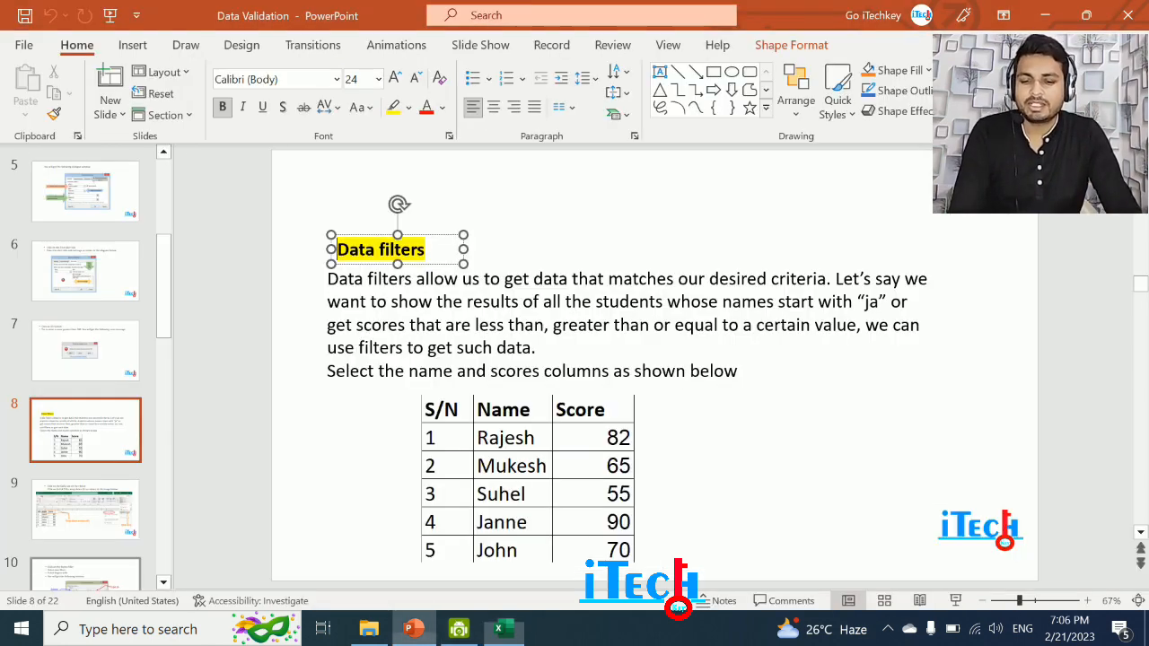
# Switch to PowerPoint and review slides 9 and 10 on enabling filters and using a "begins with" text filter.
pyautogui.click(413, 628)
pyautogui.click(85, 510)
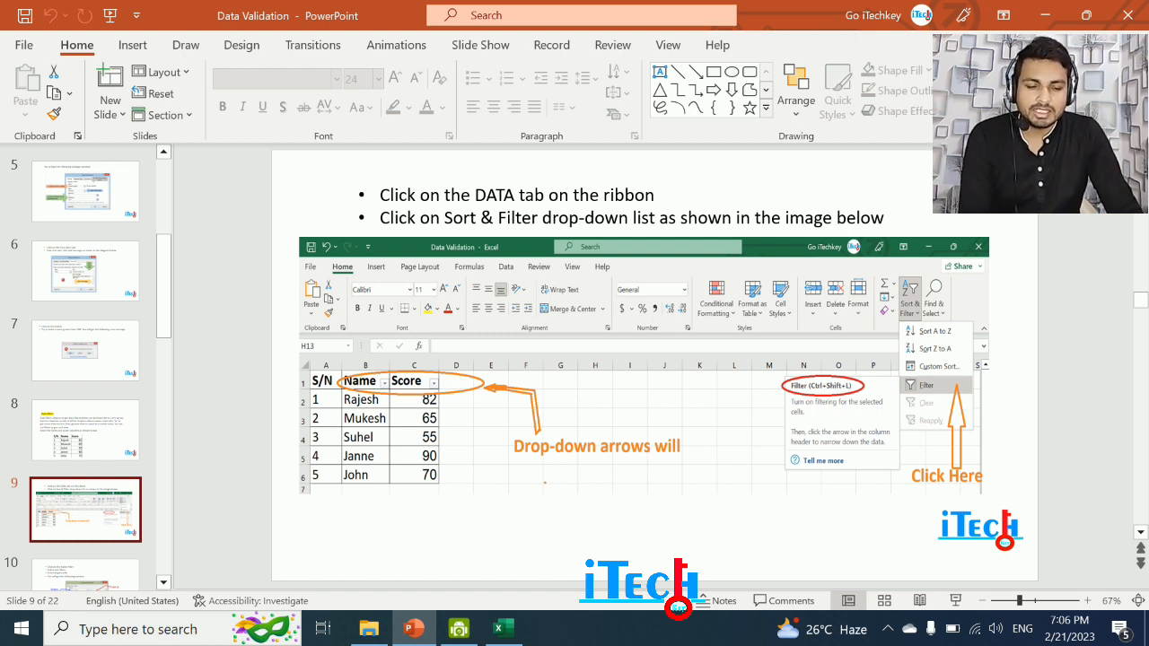
pyautogui.click(85, 574)
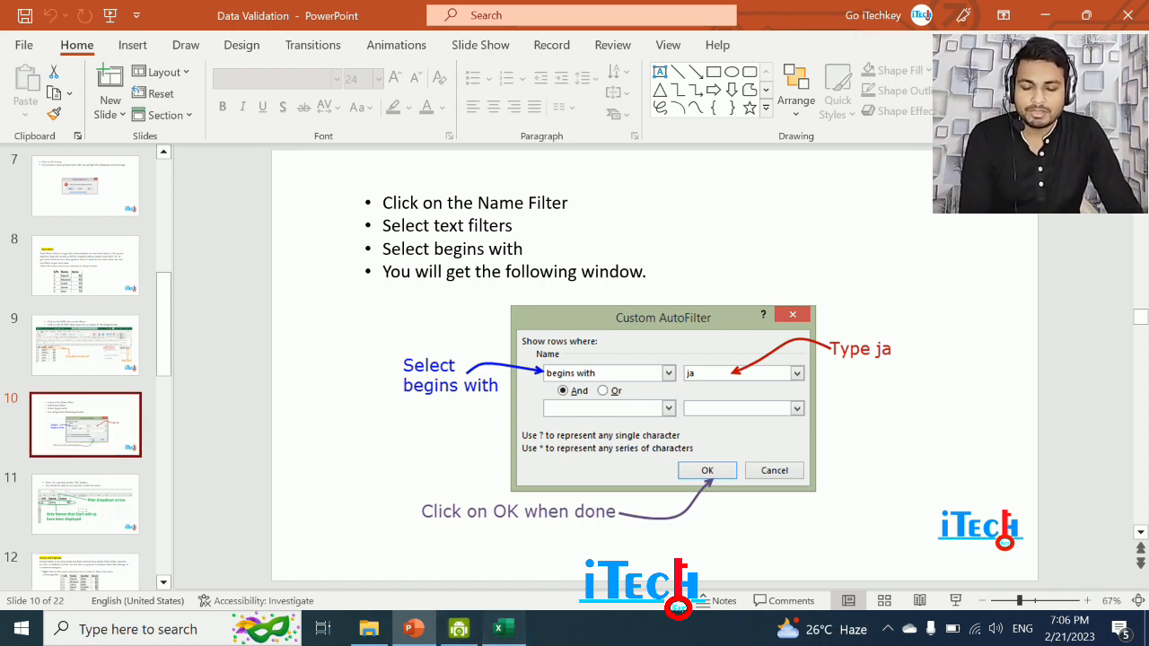
# Return to Excel, filter the Gender column to show only Female records, and highlight the filtered table briefly.
pyautogui.click(504, 628)
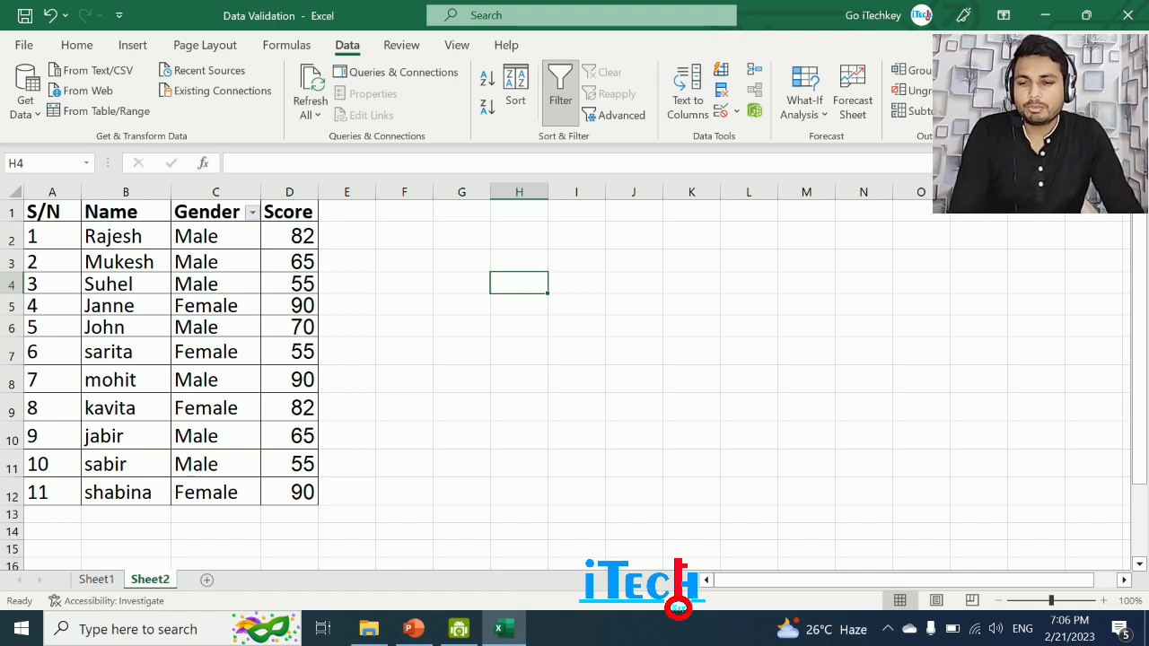
pyautogui.click(252, 212)
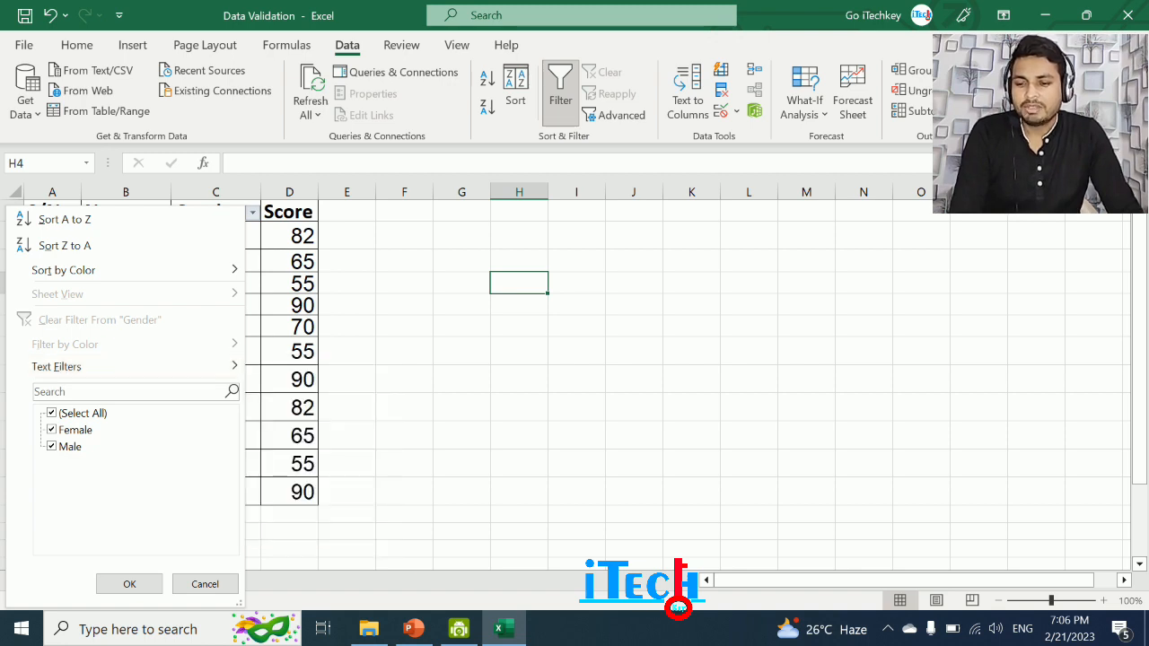
pyautogui.click(52, 413)
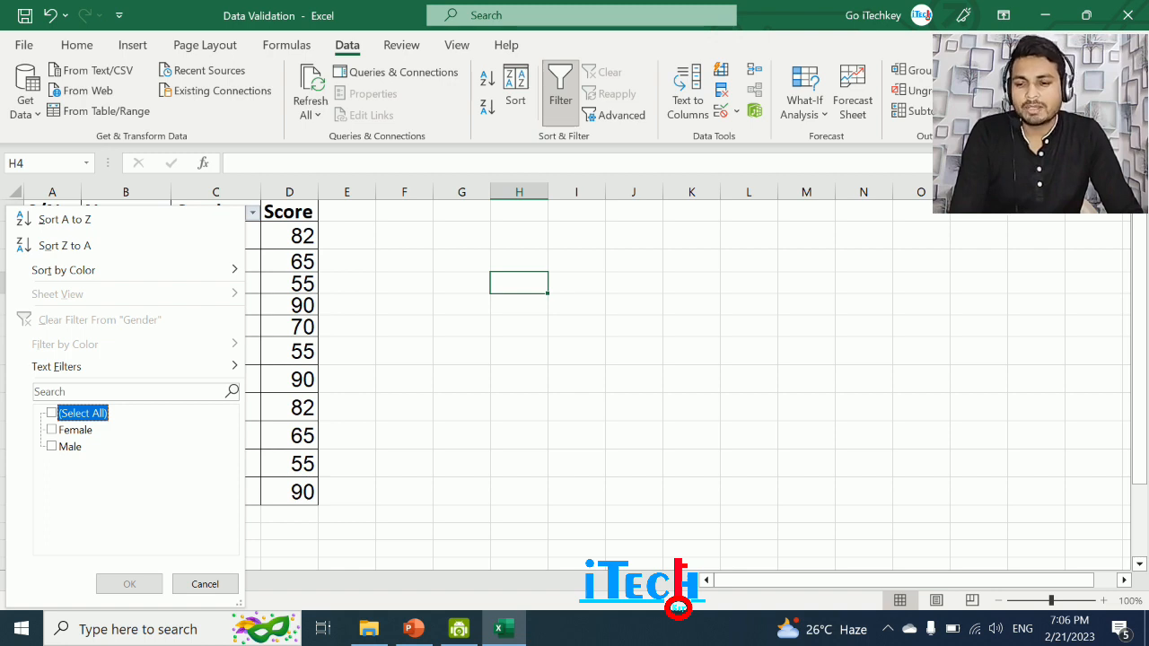
pyautogui.click(52, 430)
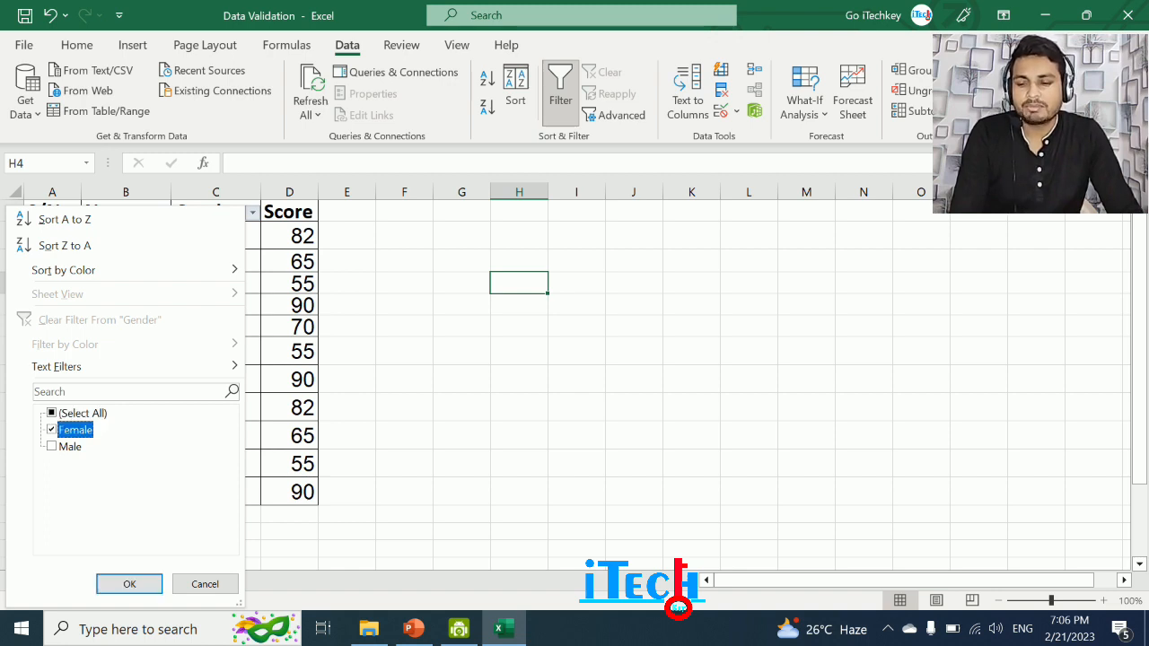
pyautogui.click(129, 584)
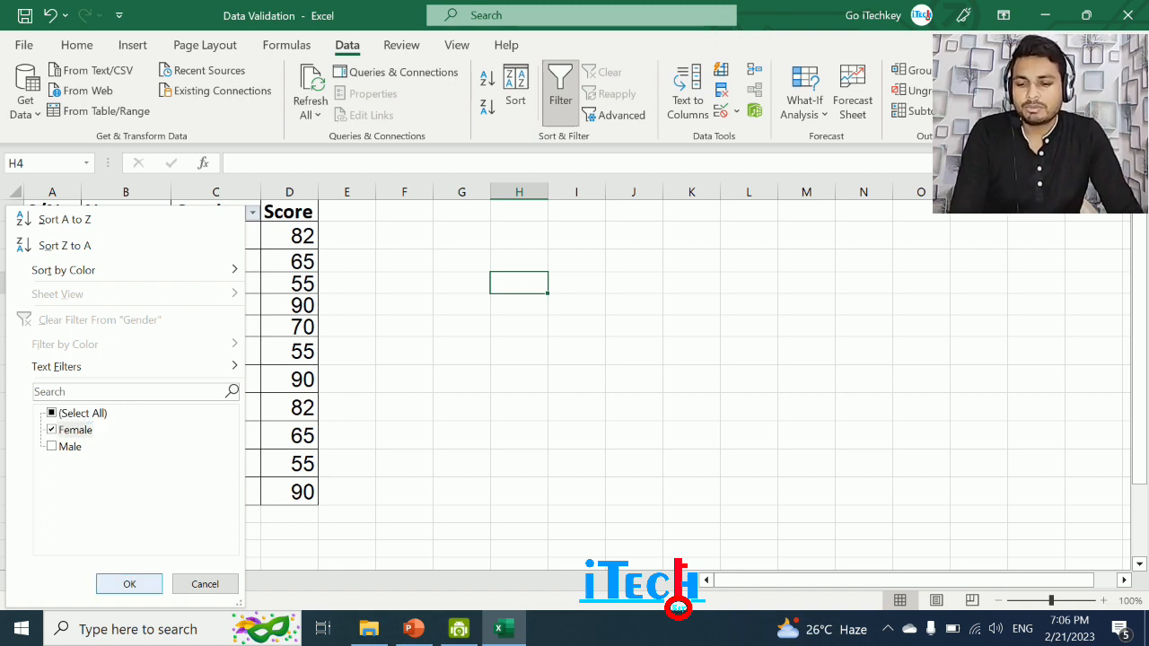
pyautogui.click(129, 584)
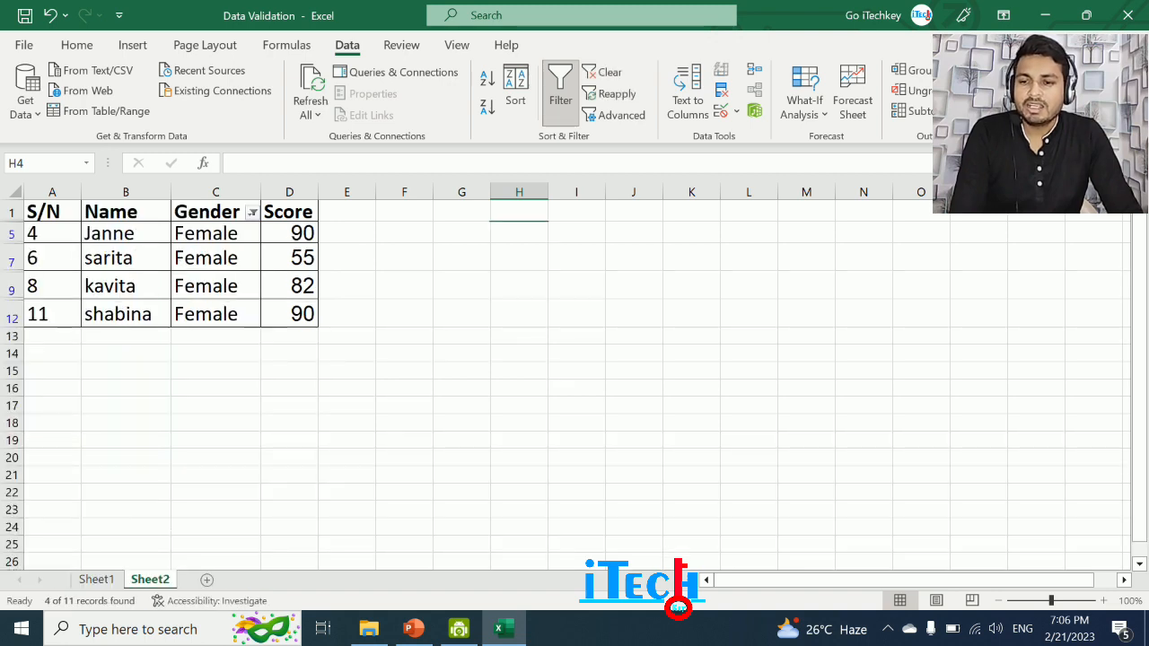
pyautogui.moveTo(43, 212); pyautogui.dragTo(297, 315)
pyautogui.click(215, 371)
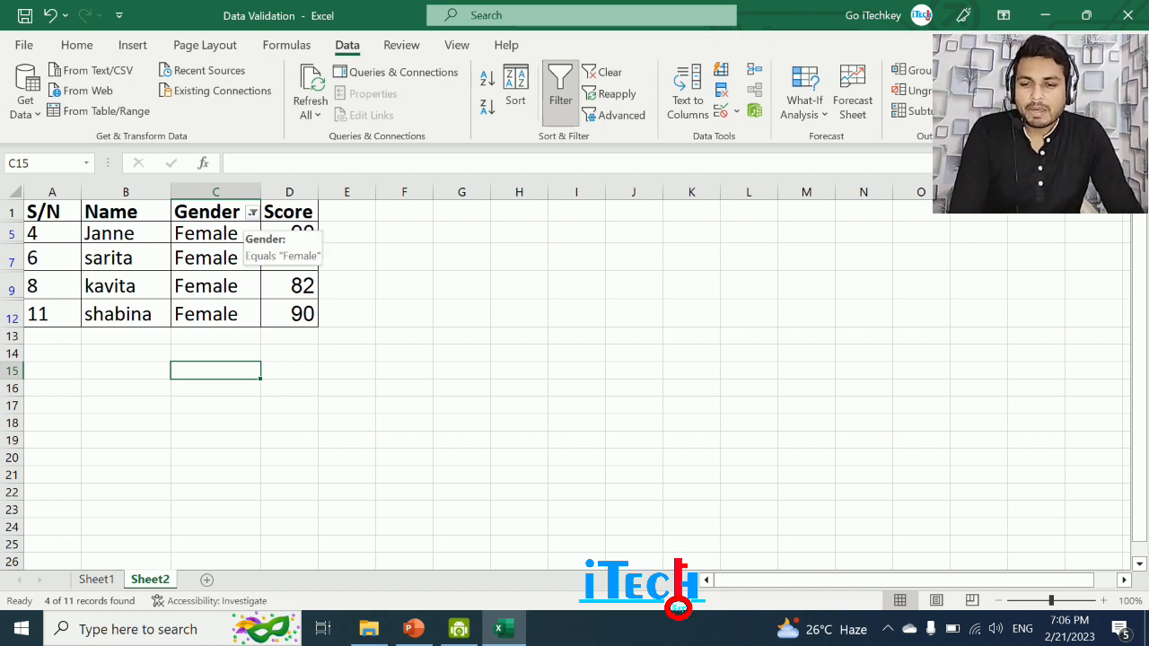
# Change the Gender column filter to show only Male records and reapply the same selection.
pyautogui.click(252, 212)
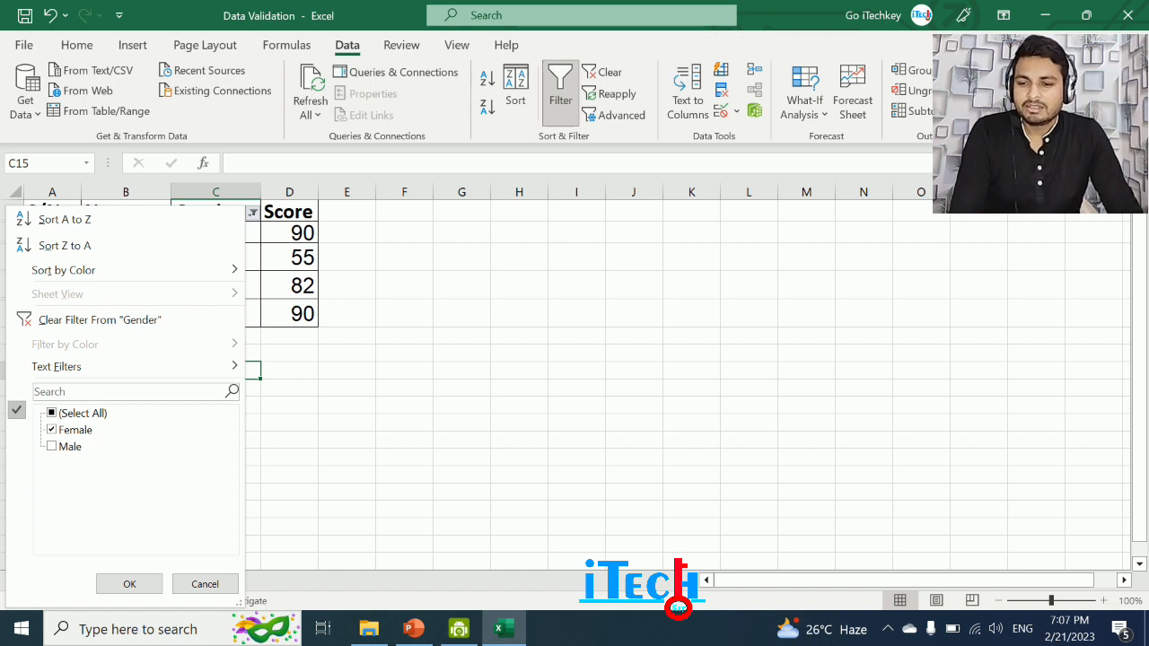
pyautogui.click(52, 414)
pyautogui.click(52, 413)
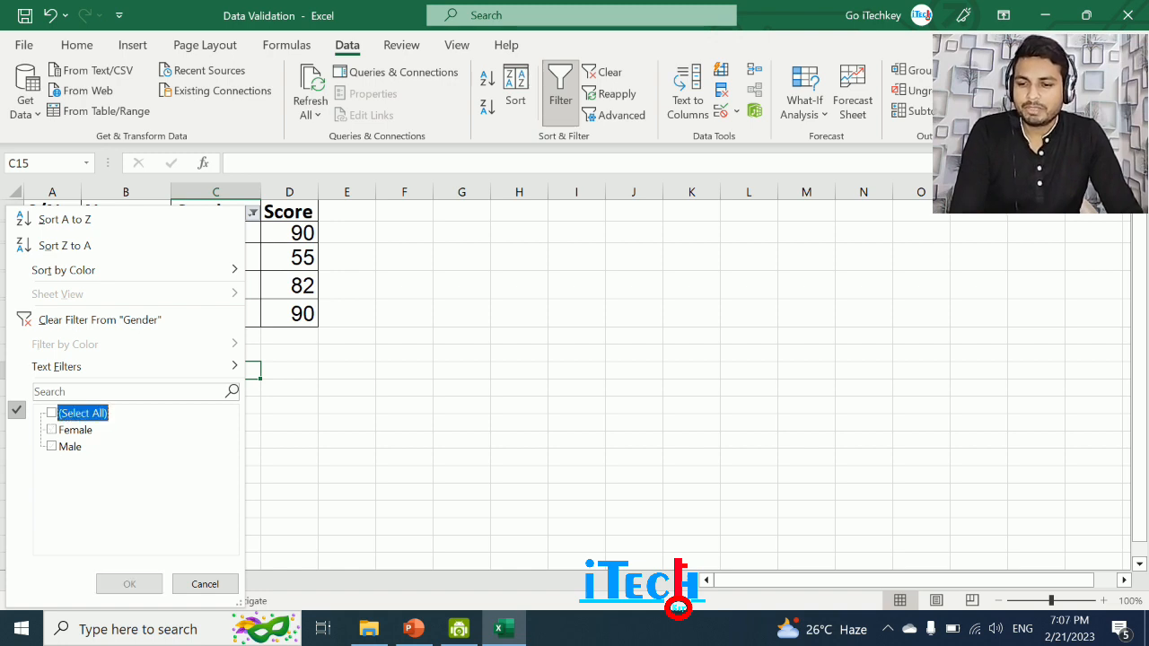
pyautogui.click(52, 446)
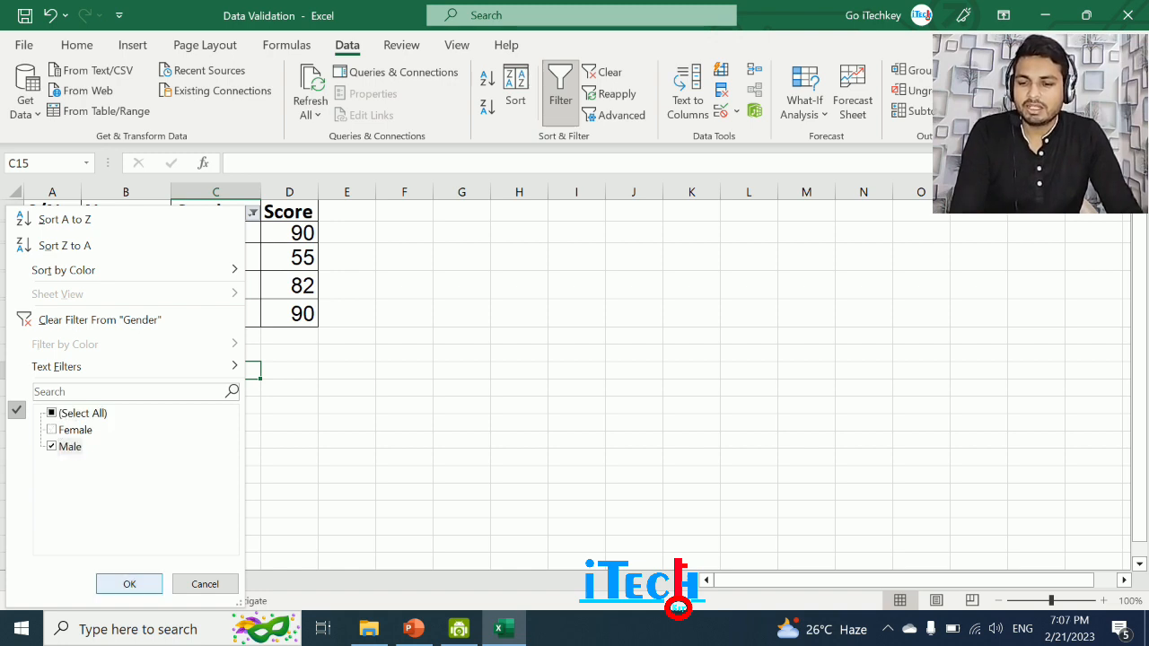
pyautogui.click(129, 584)
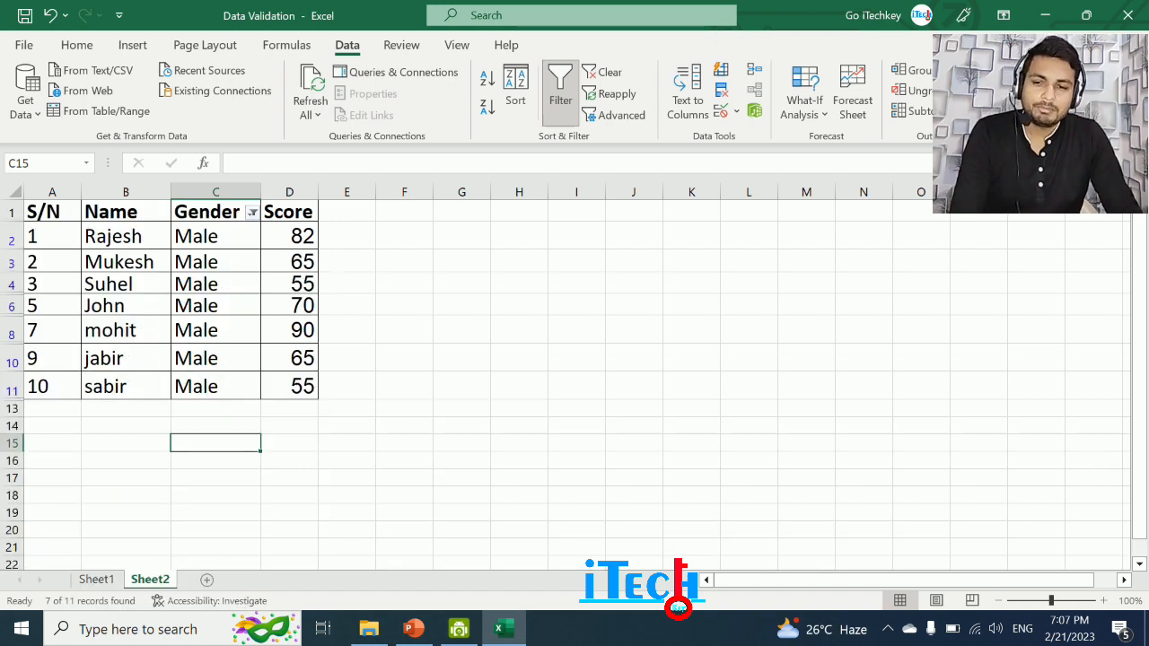
pyautogui.click(252, 212)
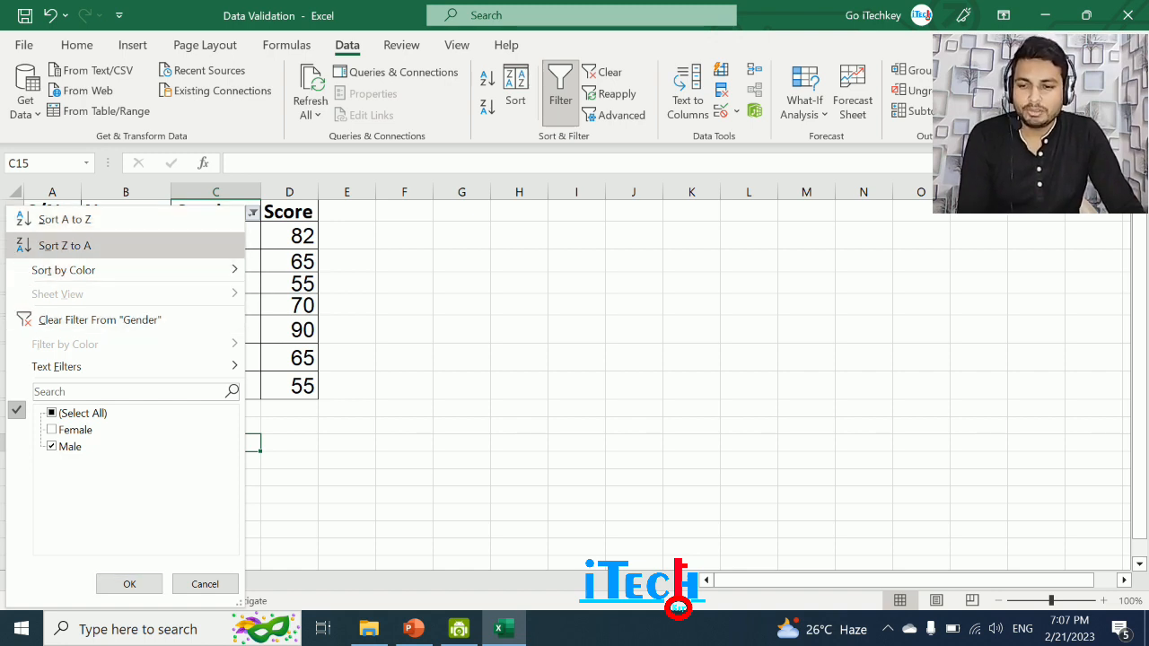
pyautogui.click(129, 584)
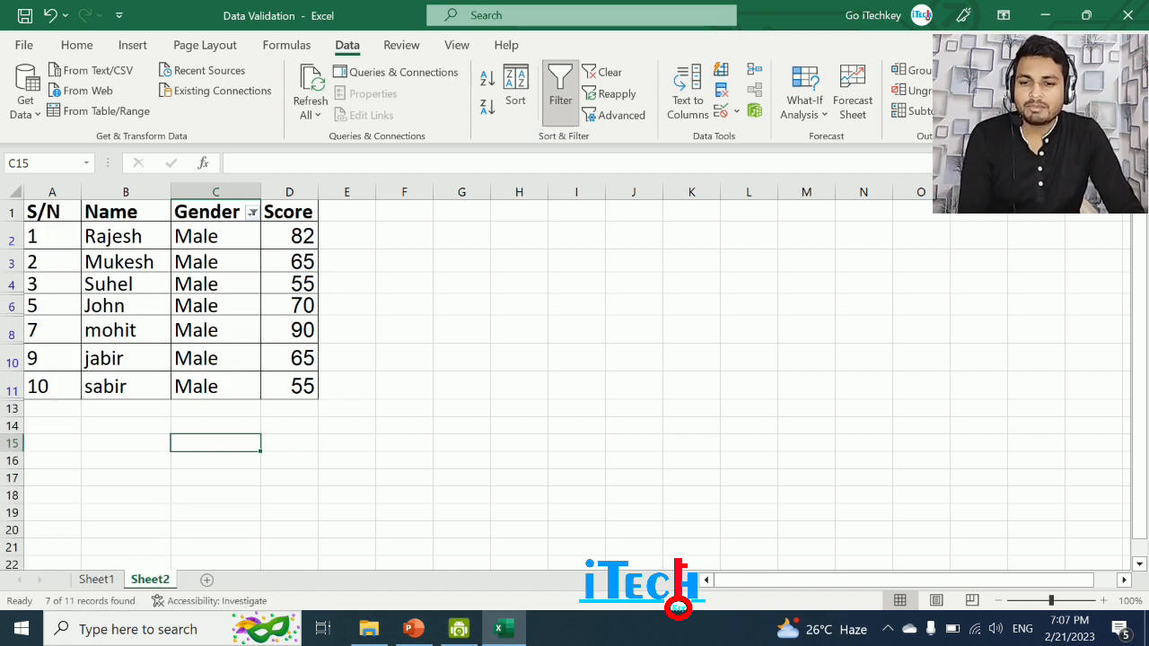
# Sort the table by the Gender column with the selection expanded, and clear the column's filter and sort state.
pyautogui.click(252, 212)
pyautogui.click(63, 218)
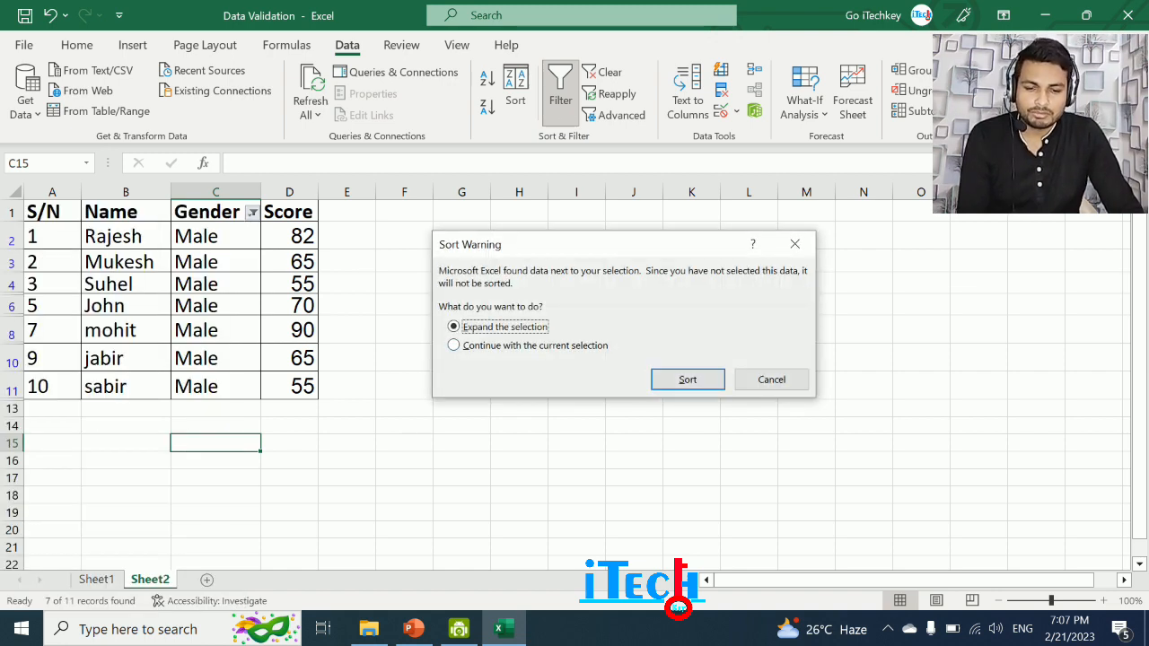
pyautogui.click(687, 380)
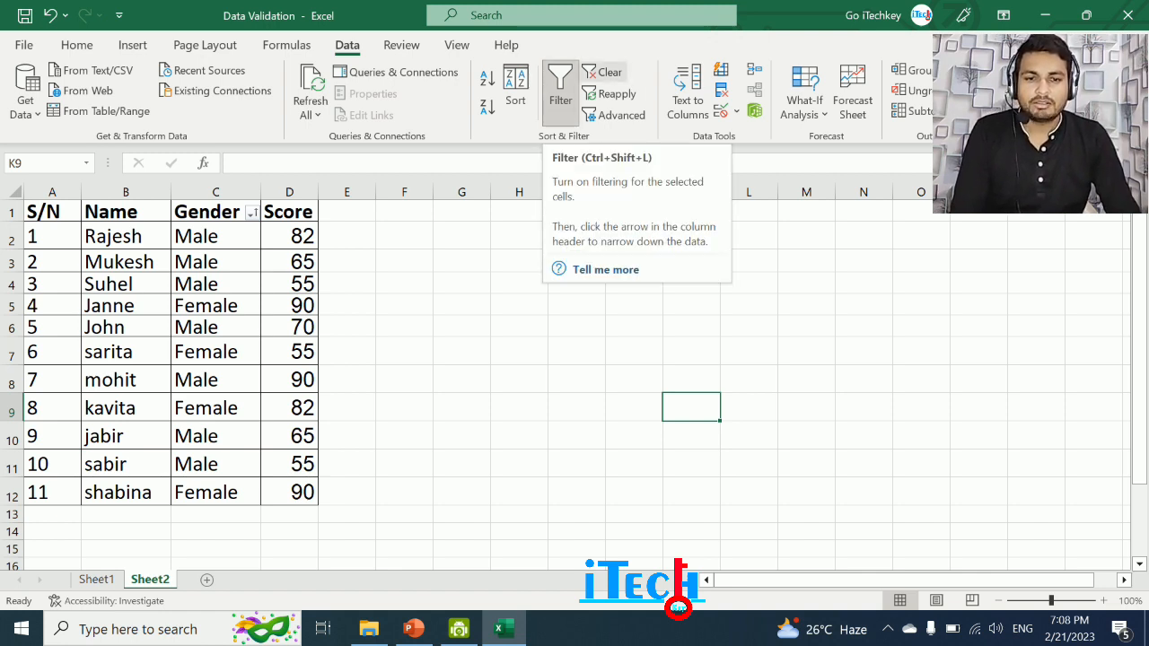
pyautogui.click(604, 72)
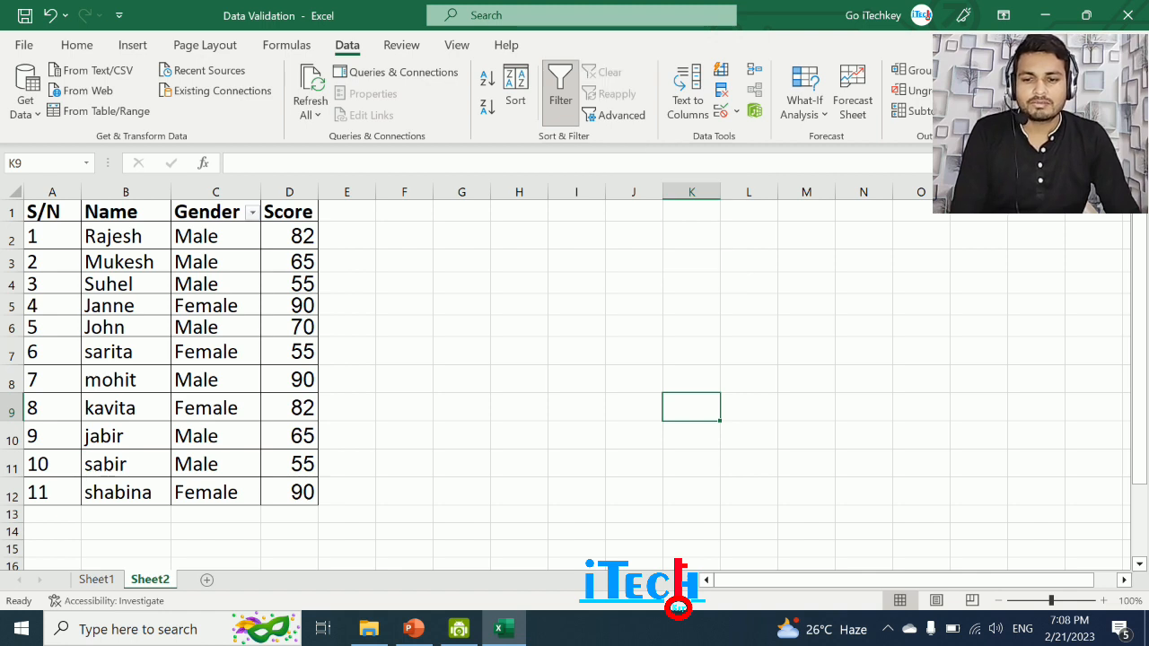
# Remove the filter from the Gender column and turn on filtering for the Name column instead.
pyautogui.click(215, 191)
pyautogui.hotkey('ctrl', 'shift', 'l')
pyautogui.click(462, 305)
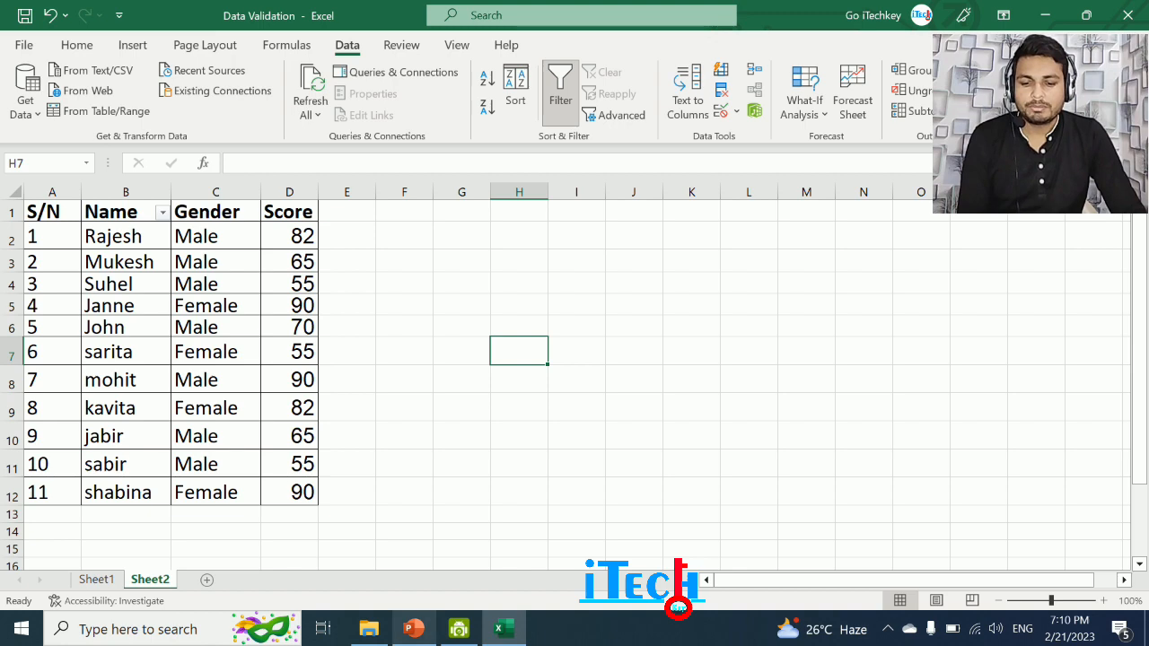
# Switch to PowerPoint to review slide 10 on the "begins with" text filter, and return to Excel.
pyautogui.click(413, 629)
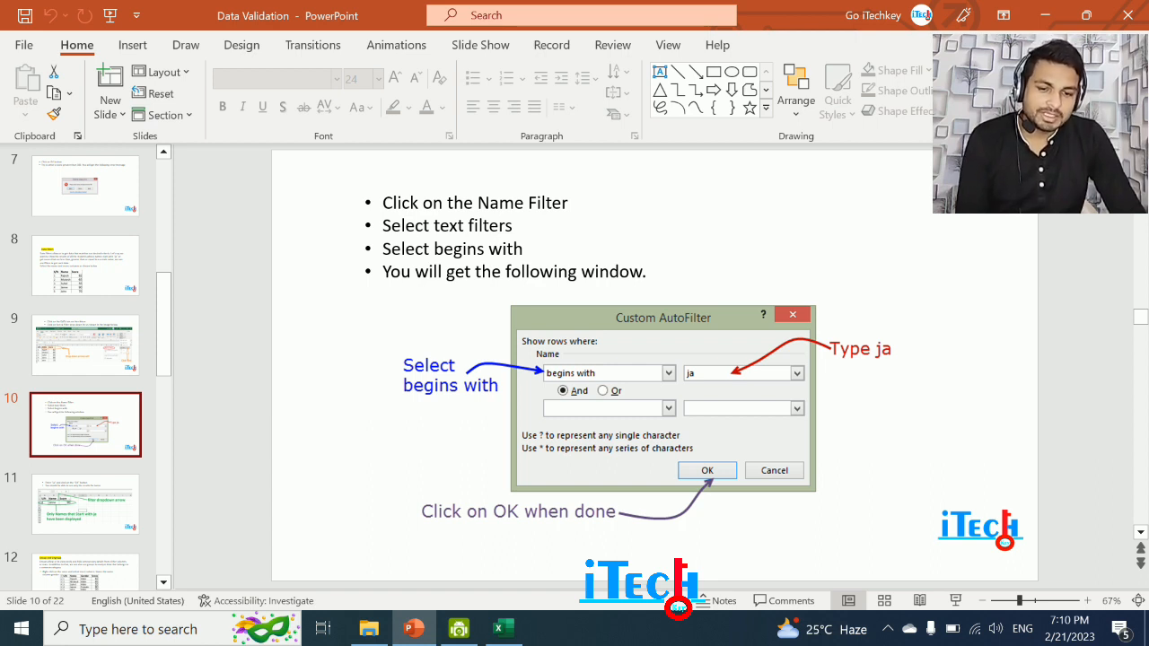
pyautogui.click(504, 628)
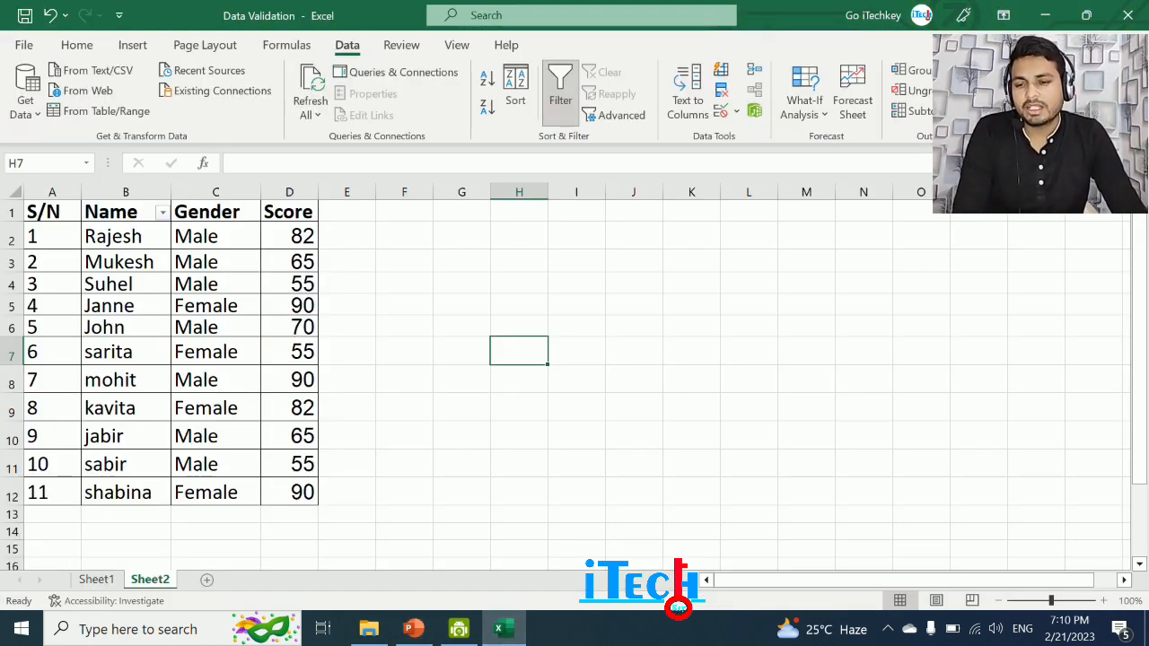
pyautogui.click(413, 629)
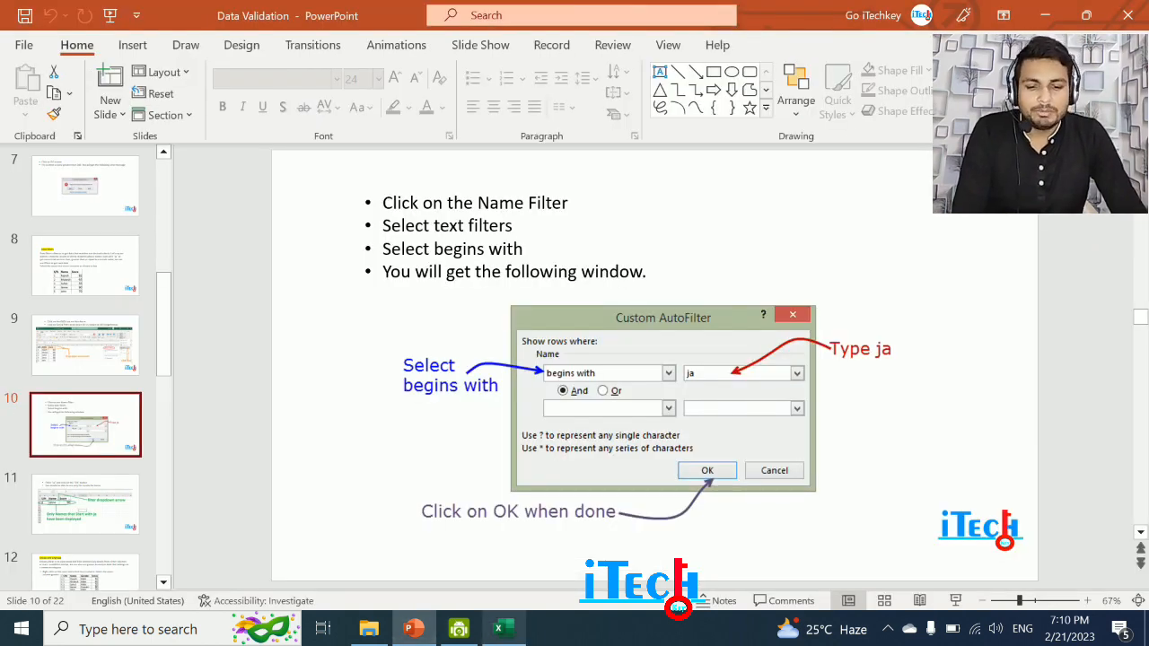
pyautogui.click(500, 629)
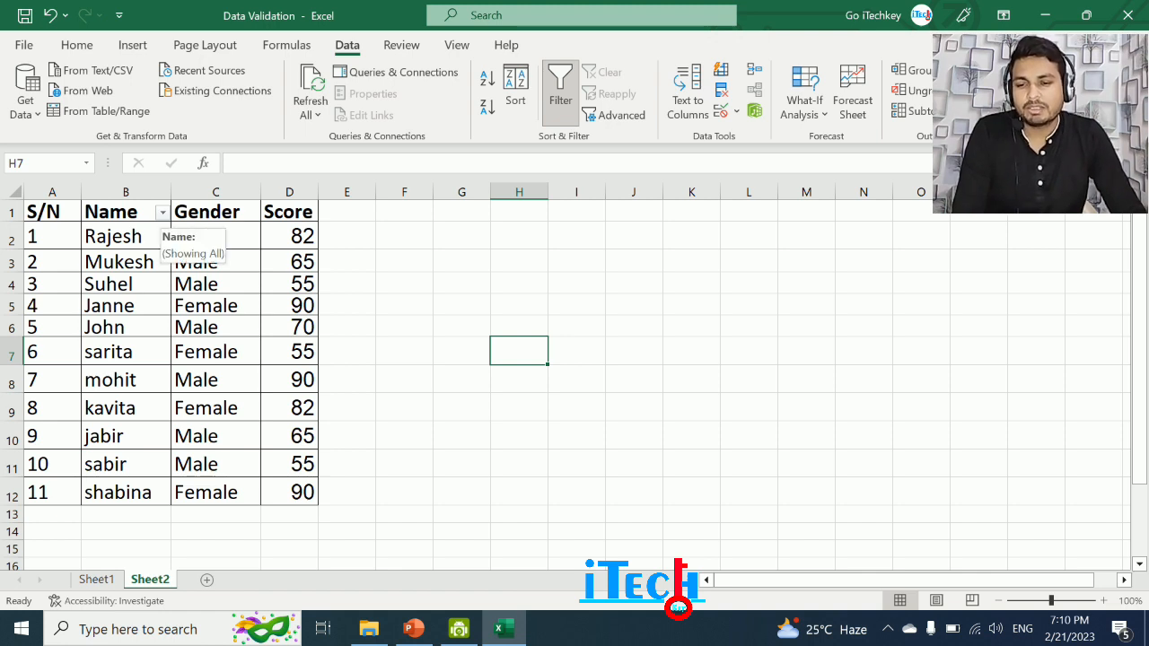
# Apply a "begins with" text filter to the Name column using "ja".
pyautogui.click(161, 212)
pyautogui.moveTo(290, 367)
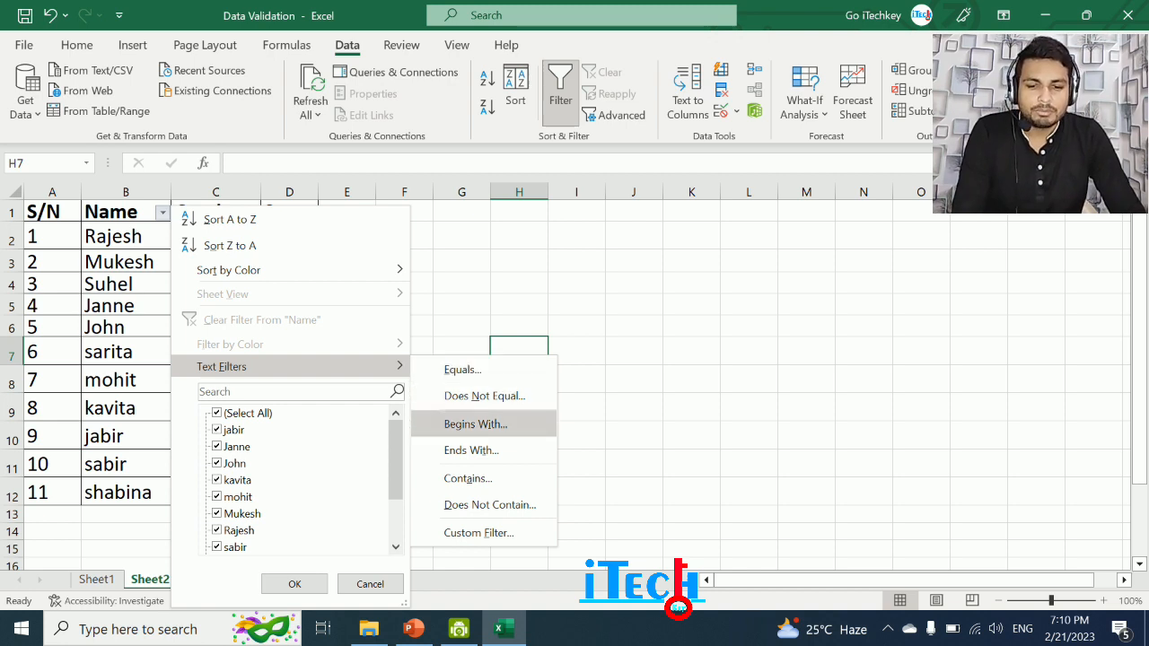
pyautogui.click(475, 424)
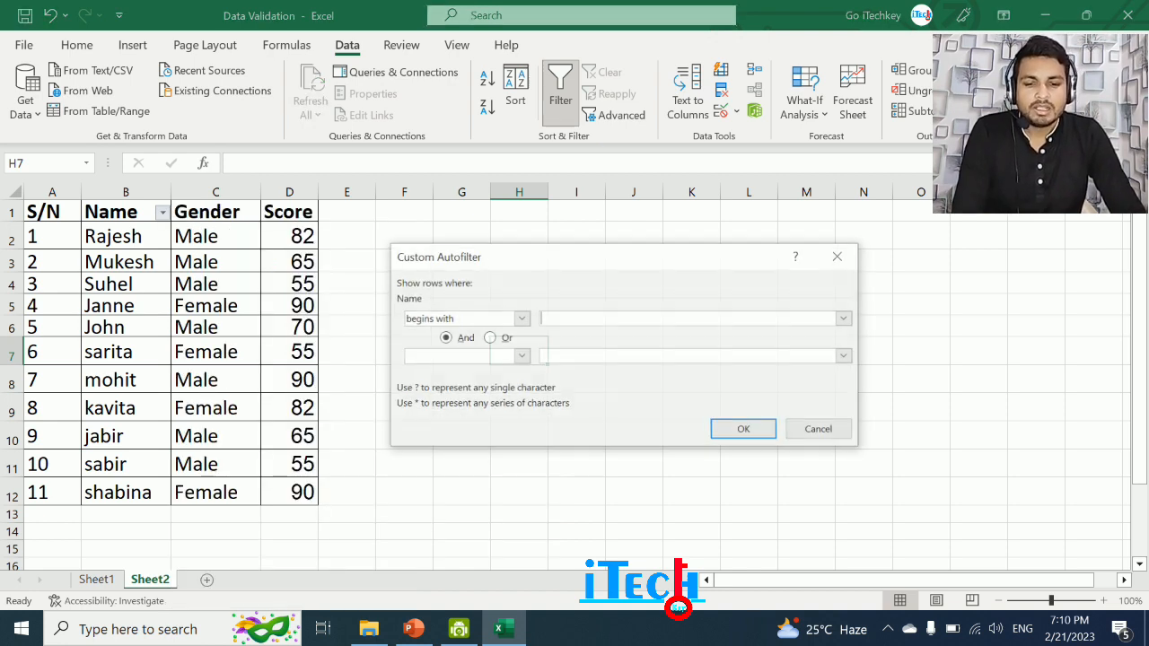
pyautogui.write('ja')
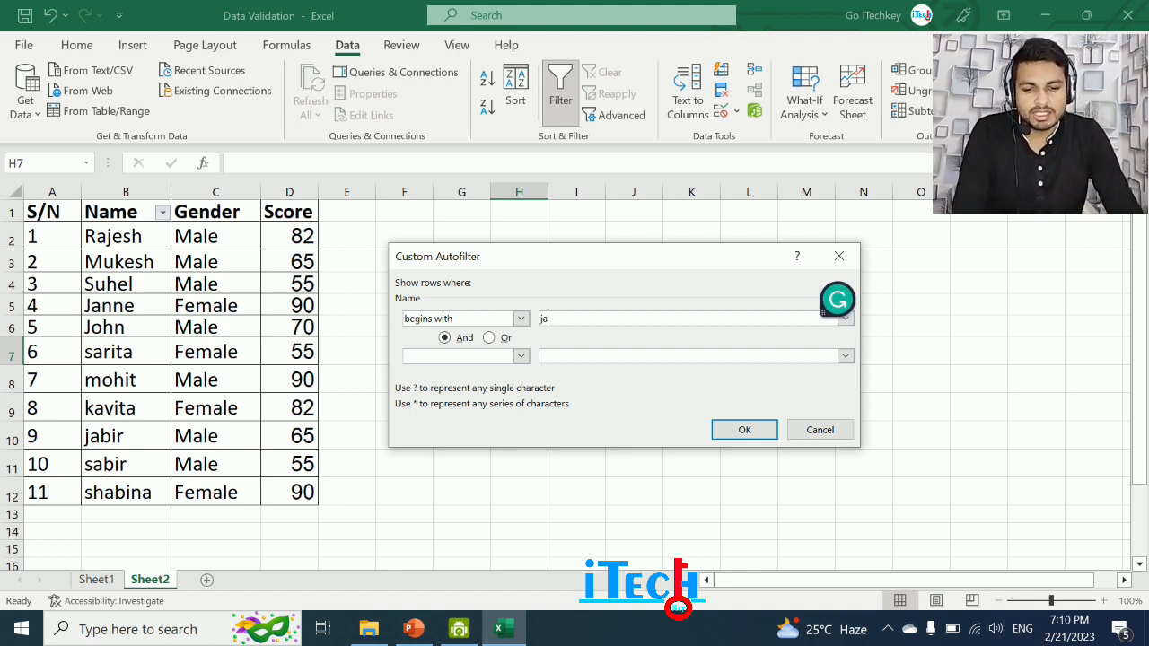
pyautogui.click(745, 429)
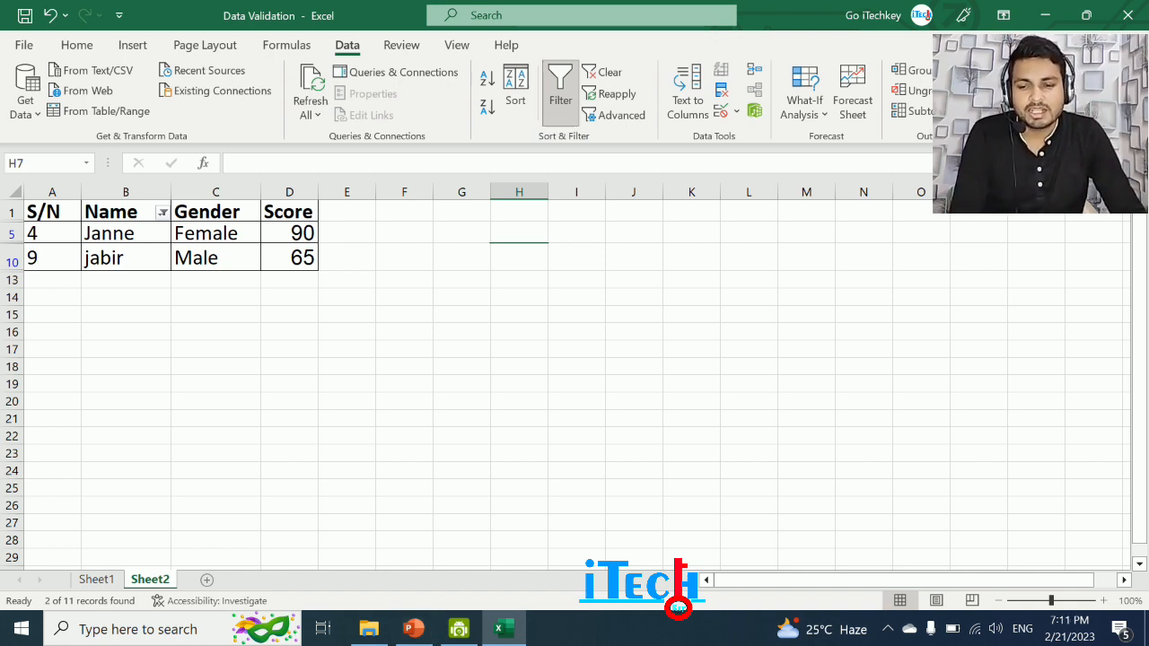
# Clear the filter from the Name column and look over its available text filter conditions.
pyautogui.click(162, 211)
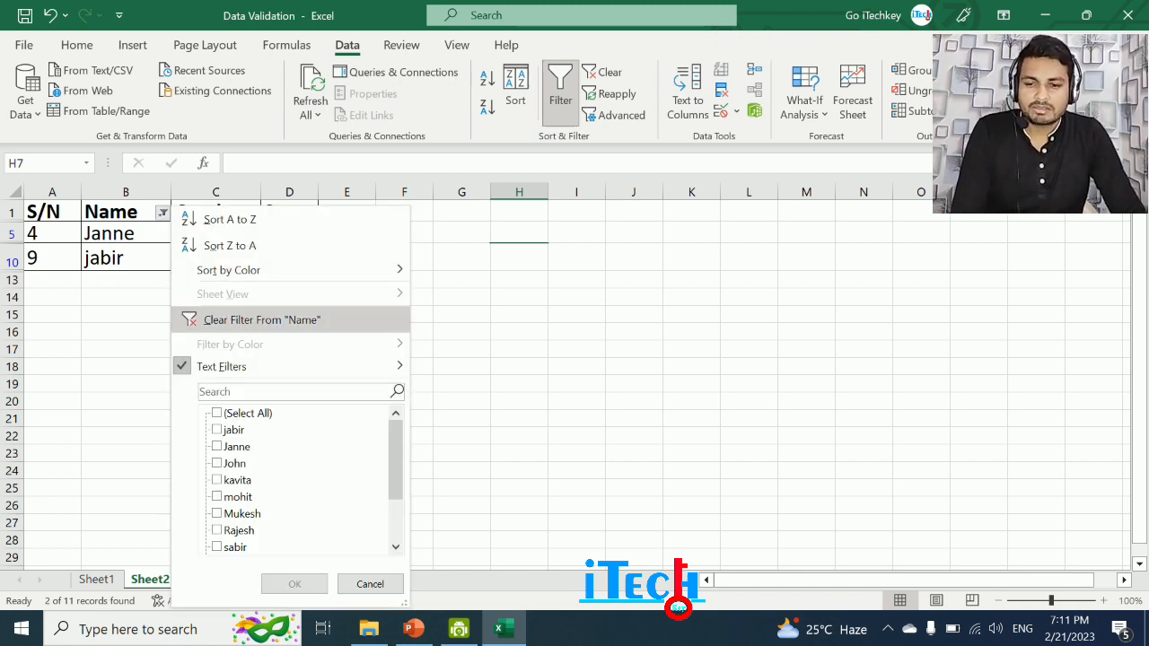
pyautogui.click(261, 319)
pyautogui.click(162, 212)
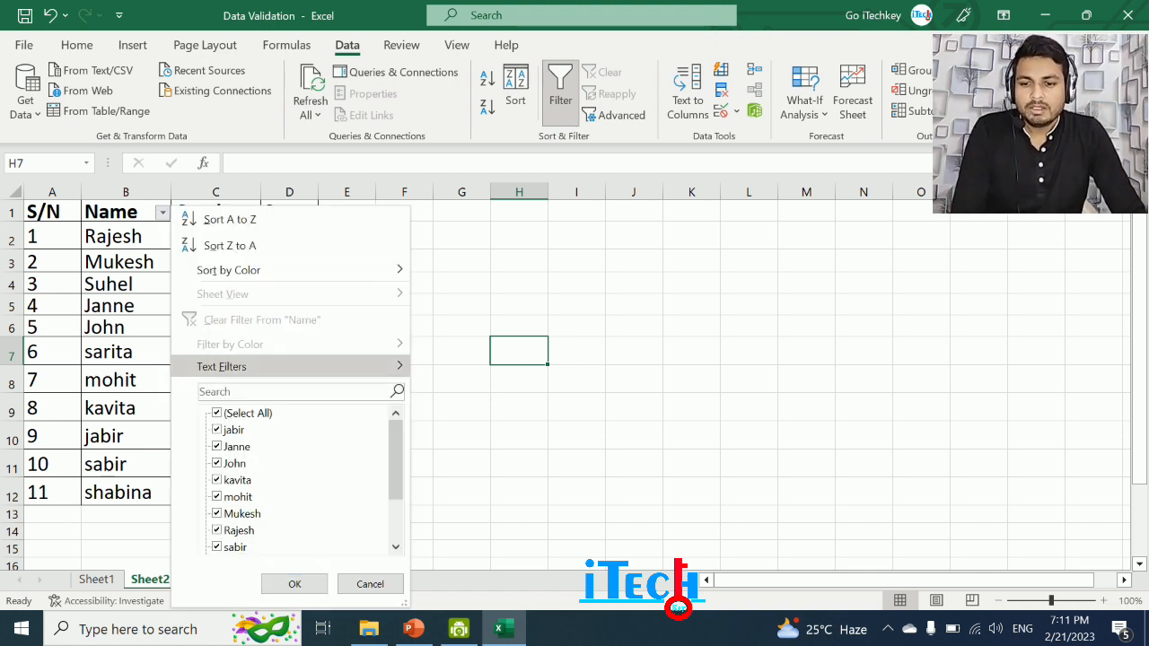
pyautogui.moveTo(235, 366)
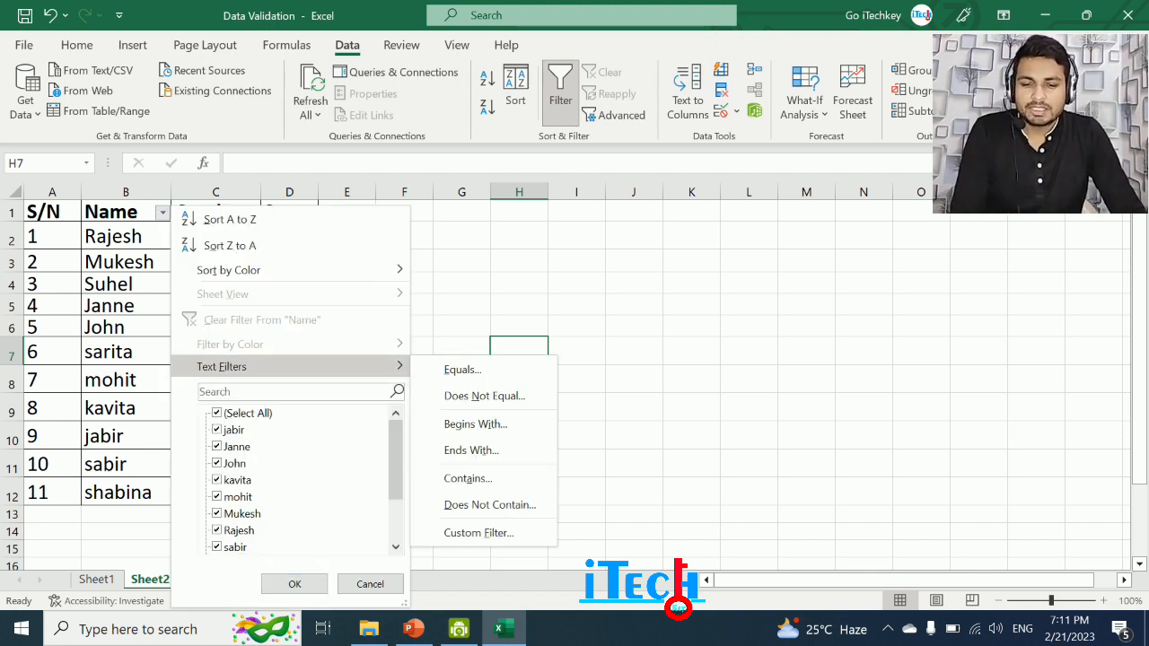
pyautogui.click(370, 585)
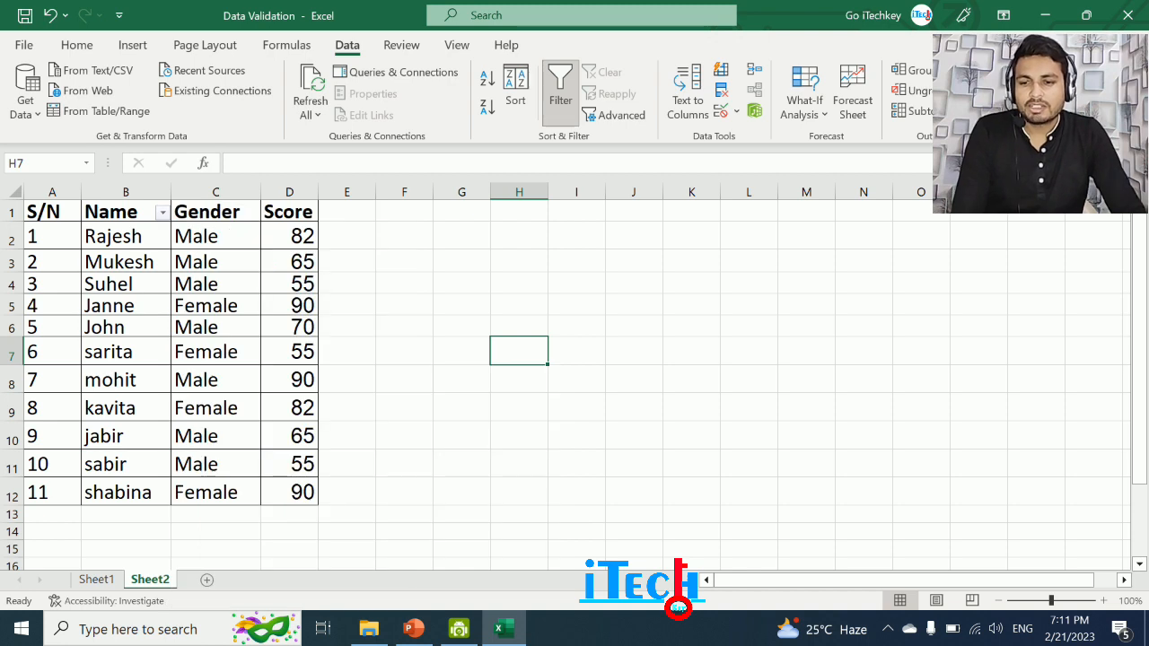
# Fill the first three student records, A2:D4, with yellow.
pyautogui.moveTo(36, 236); pyautogui.dragTo(289, 284)
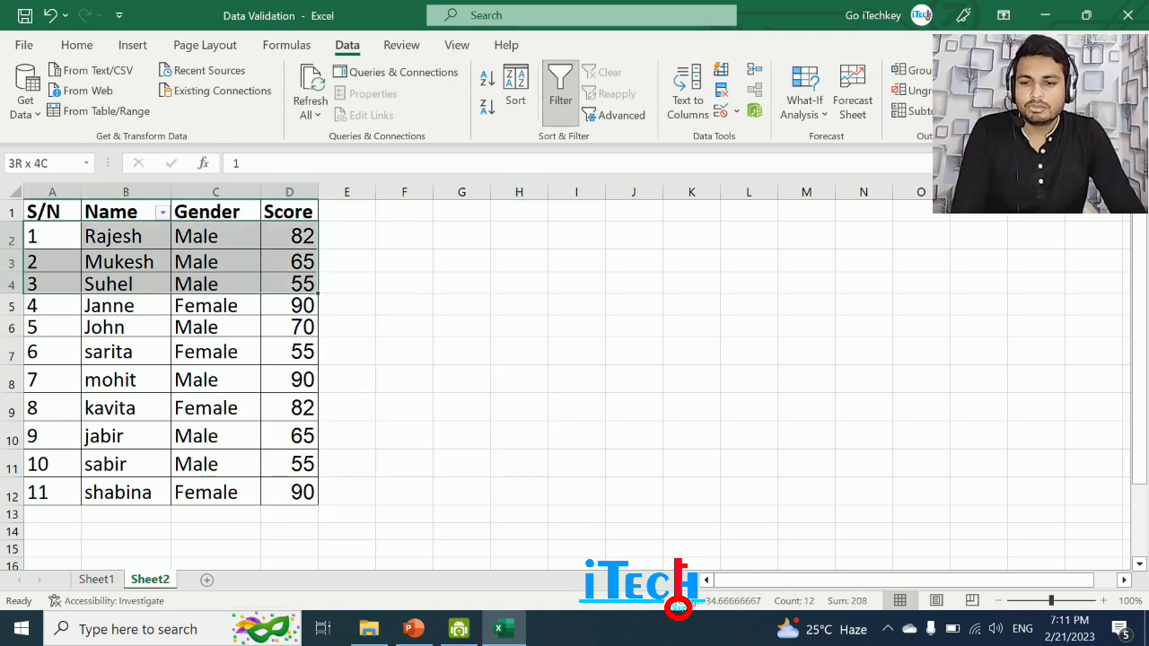
pyautogui.click(76, 45)
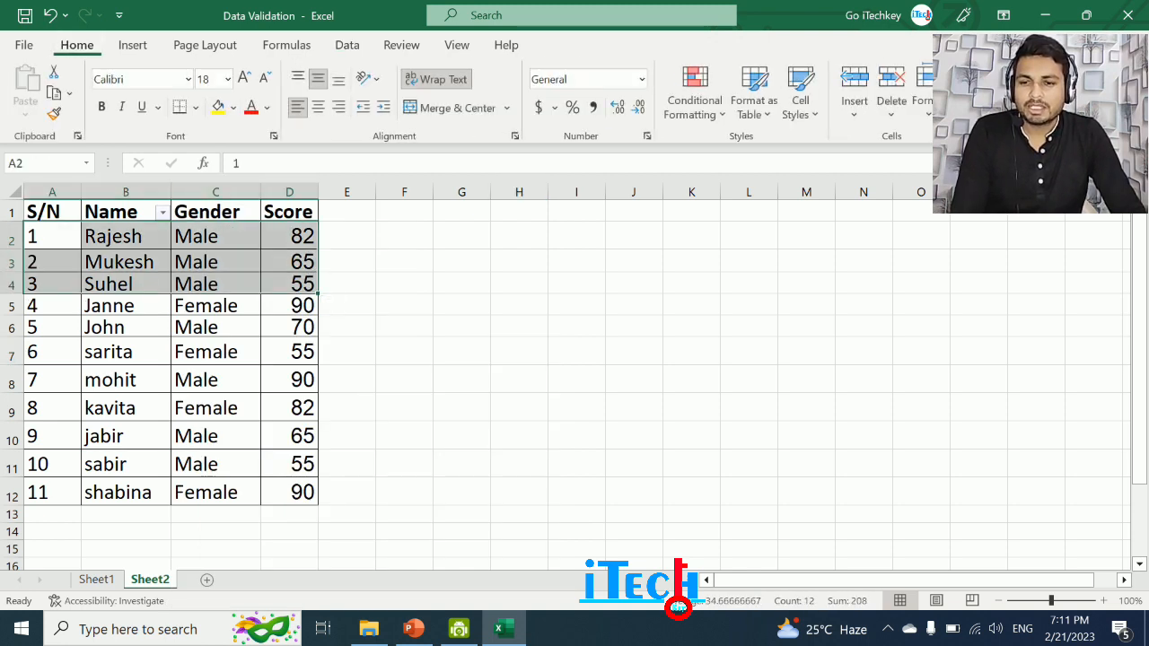
pyautogui.click(218, 107)
pyautogui.click(216, 352)
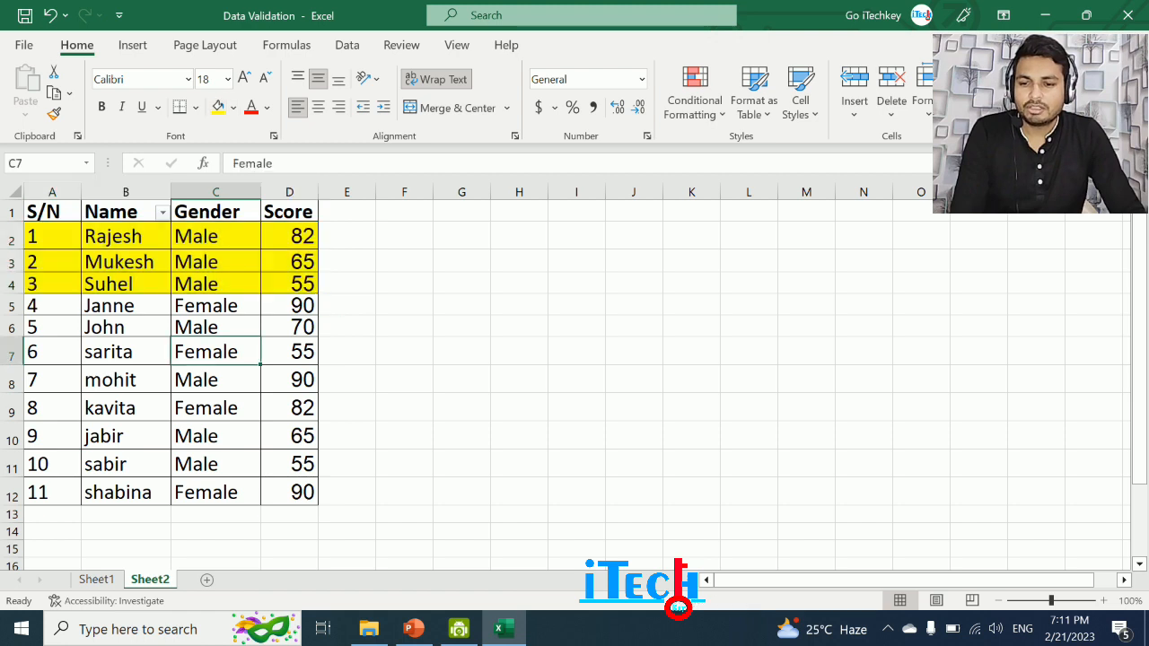
# Fill the records numbered 7 to 9, A8:D10, with a blue-gray colour.
pyautogui.moveTo(52, 380); pyautogui.dragTo(289, 436)
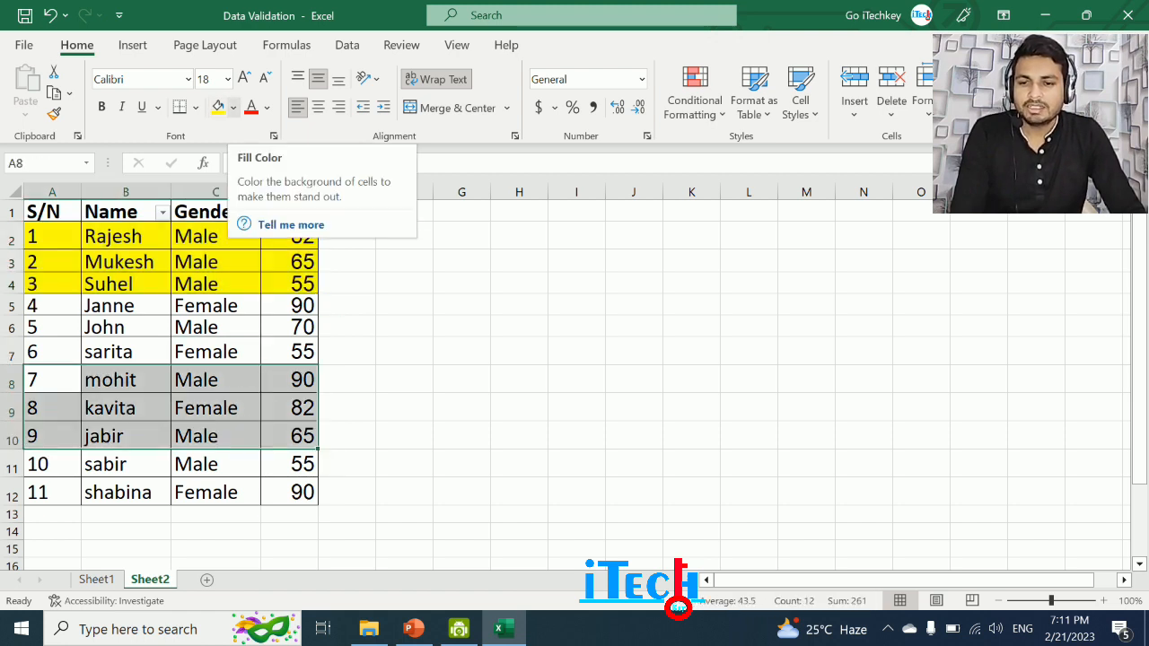
pyautogui.click(232, 107)
pyautogui.click(264, 200)
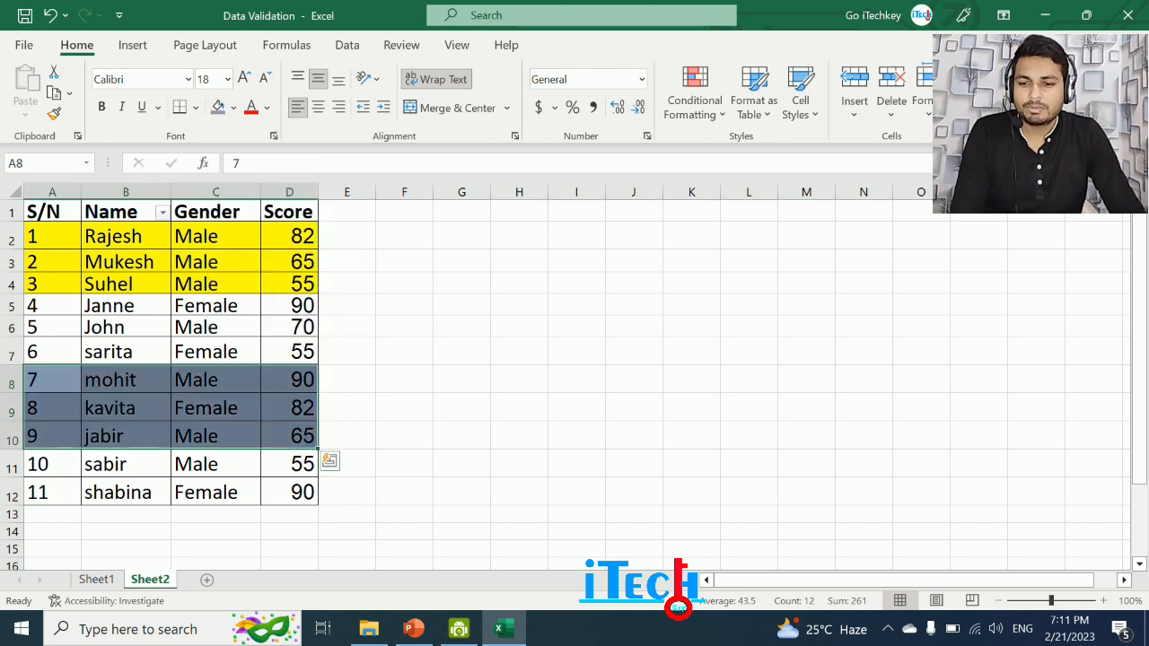
pyautogui.click(126, 352)
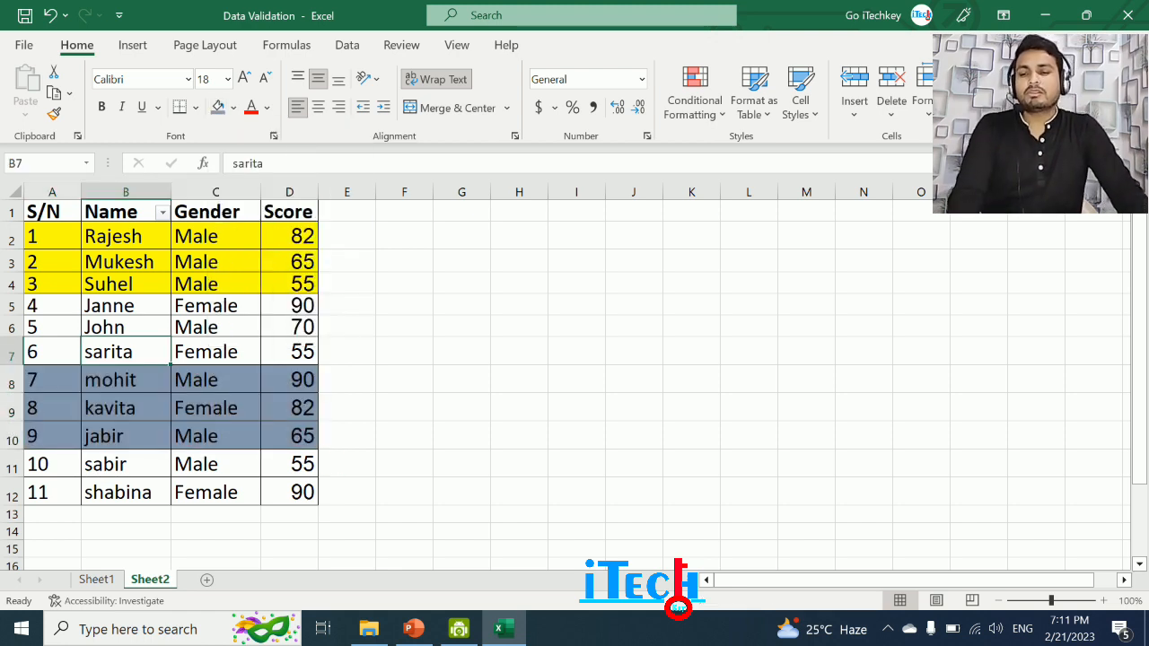
pyautogui.moveTo(349, 379); pyautogui.dragTo(404, 236)
pyautogui.click(519, 379)
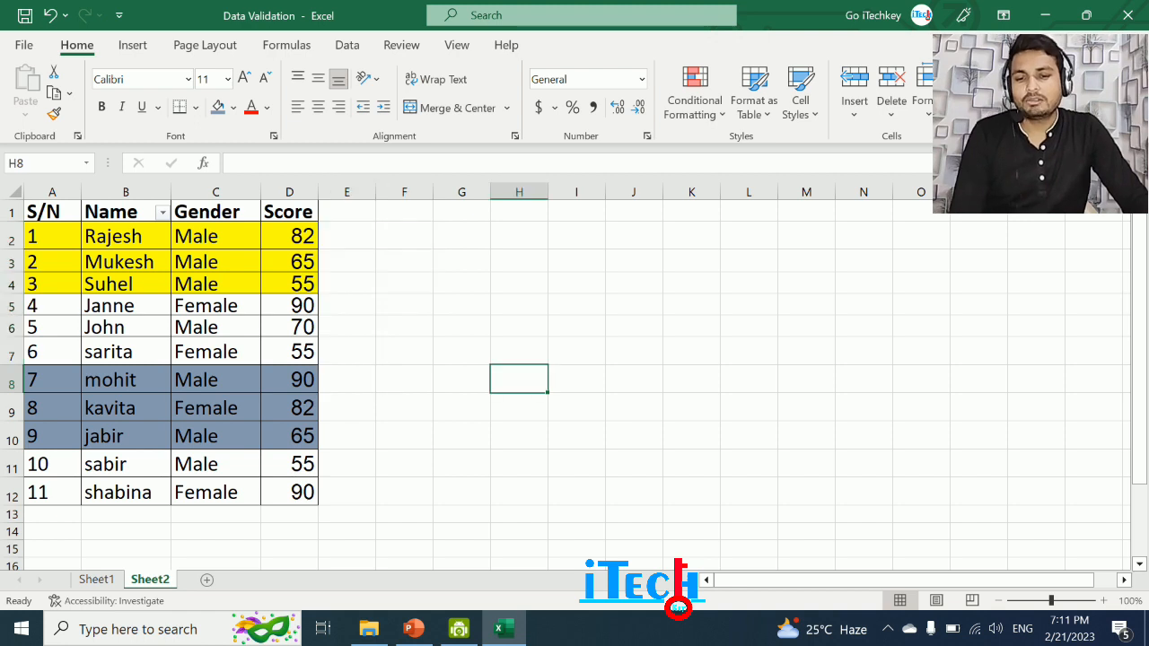
# Filter the Name column by cell colour to show only the yellow rows.
pyautogui.click(215, 261)
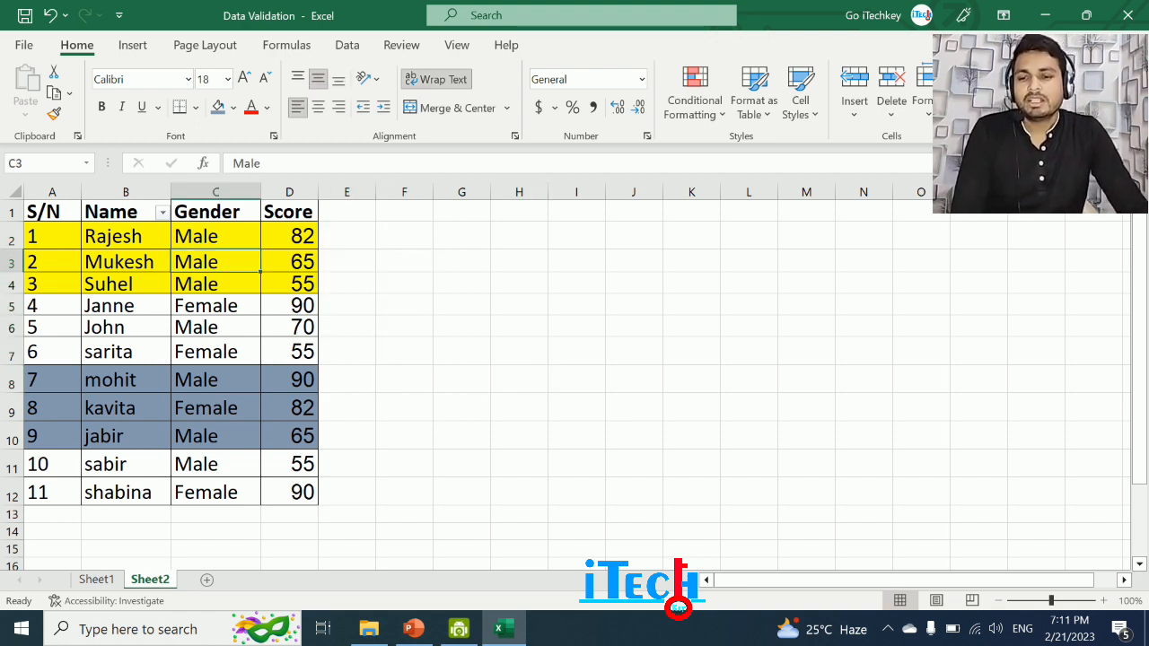
pyautogui.click(162, 212)
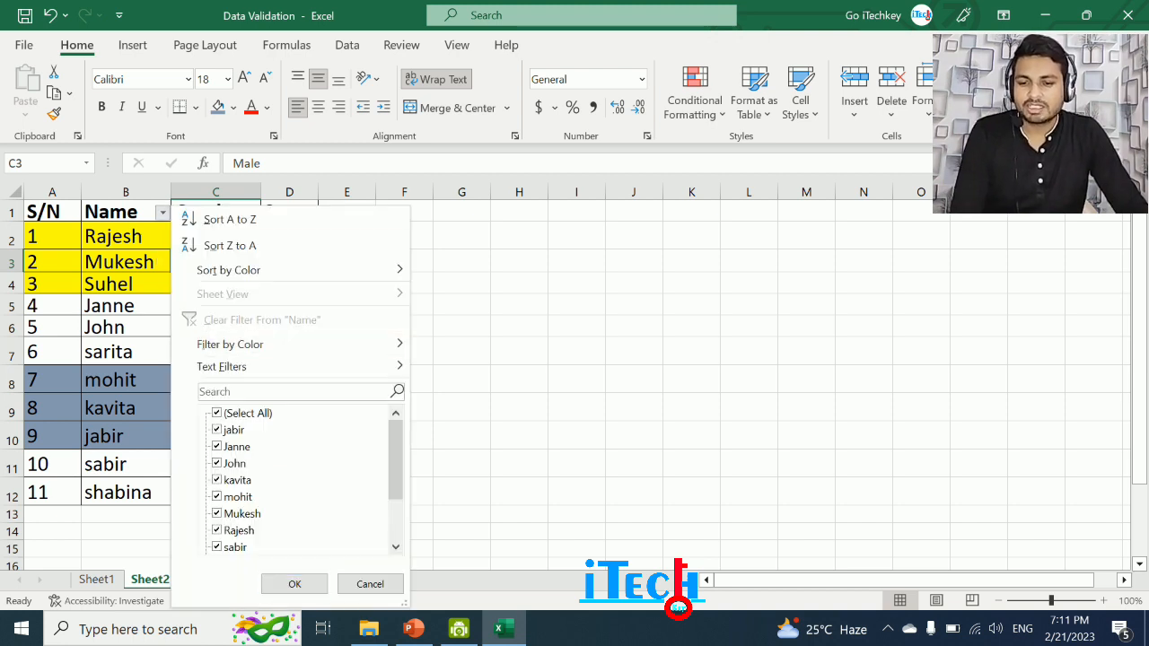
pyautogui.moveTo(270, 344)
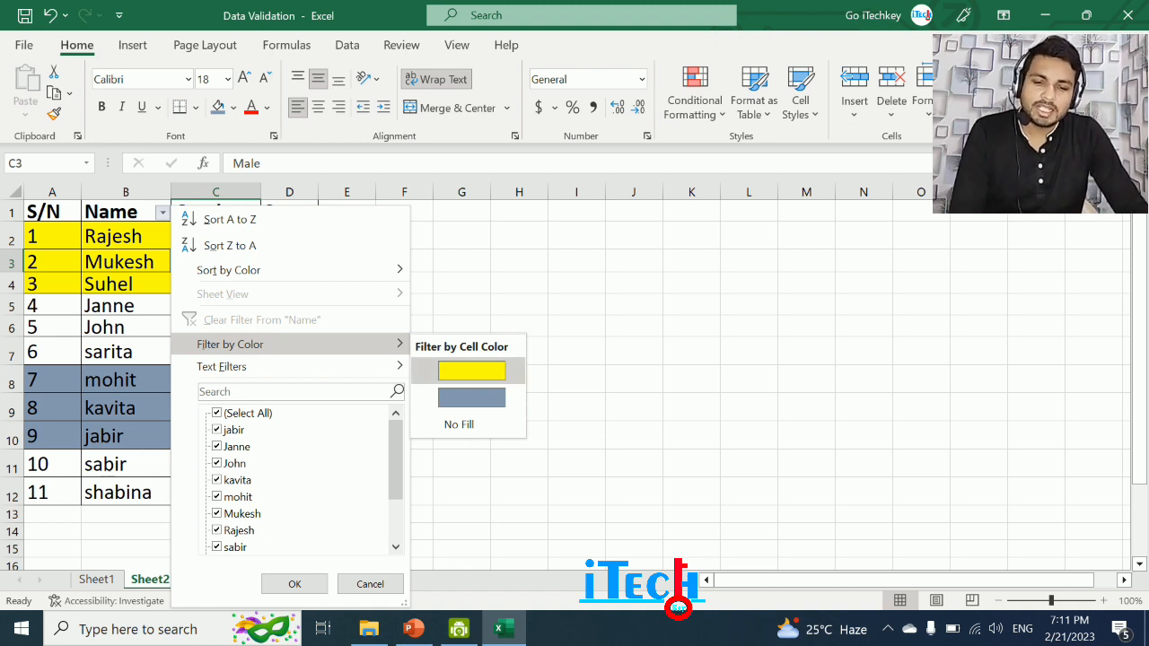
pyautogui.click(471, 370)
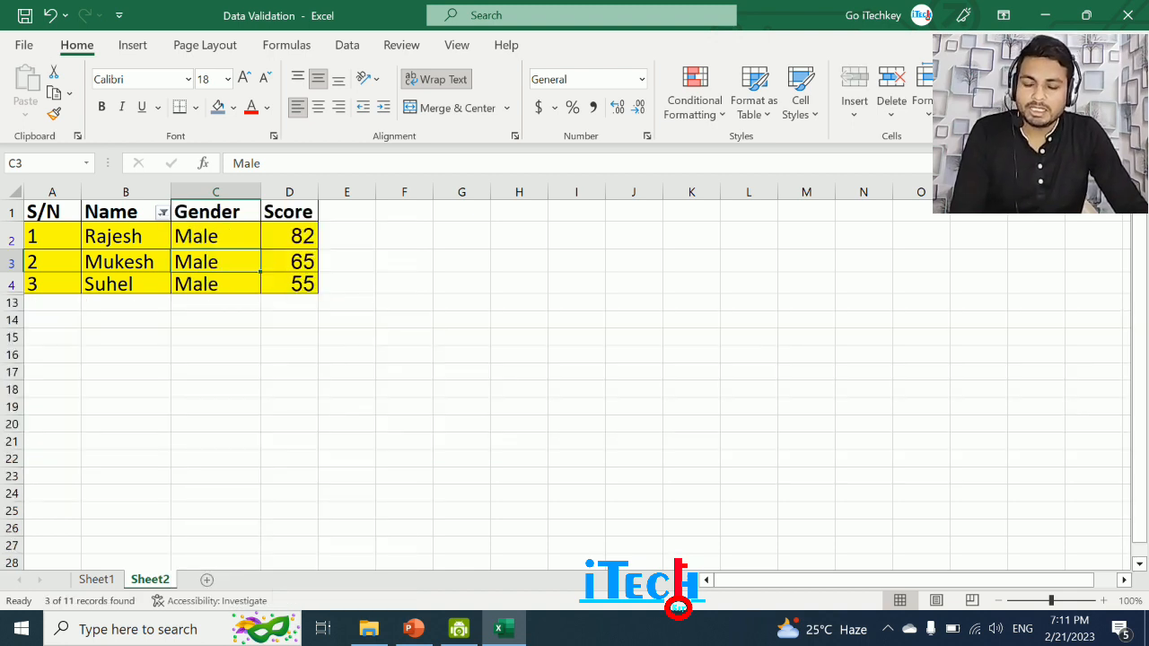
# Change the Name column's colour filter to the blue-gray cells, and afterwards to No Fill.
pyautogui.click(163, 212)
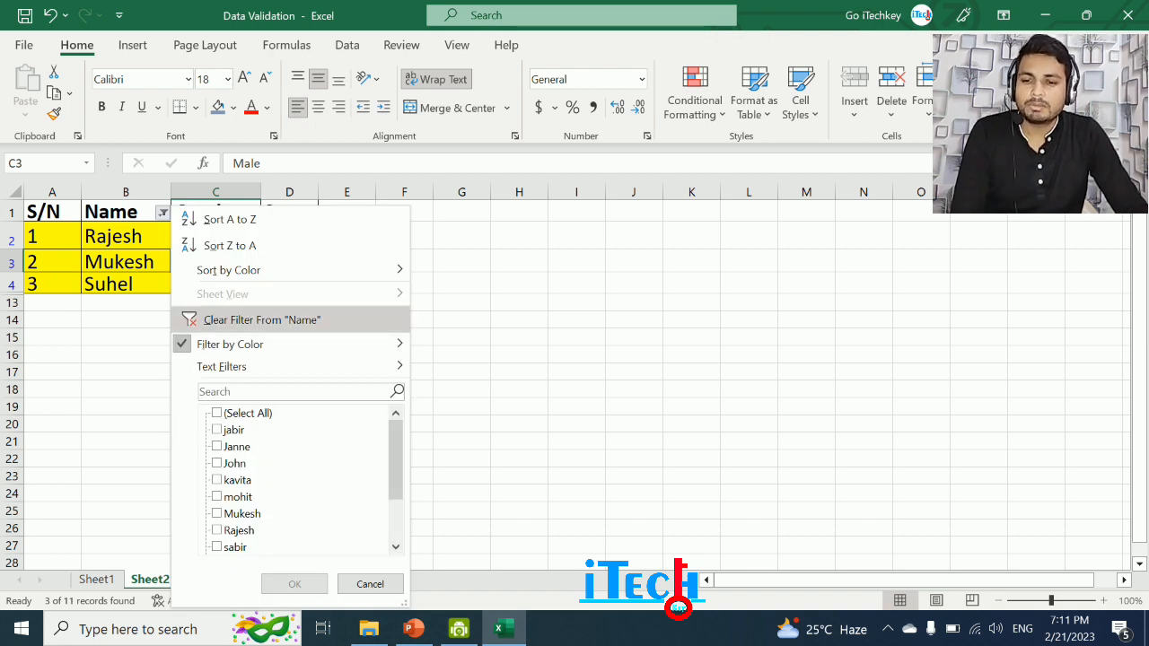
pyautogui.moveTo(230, 344)
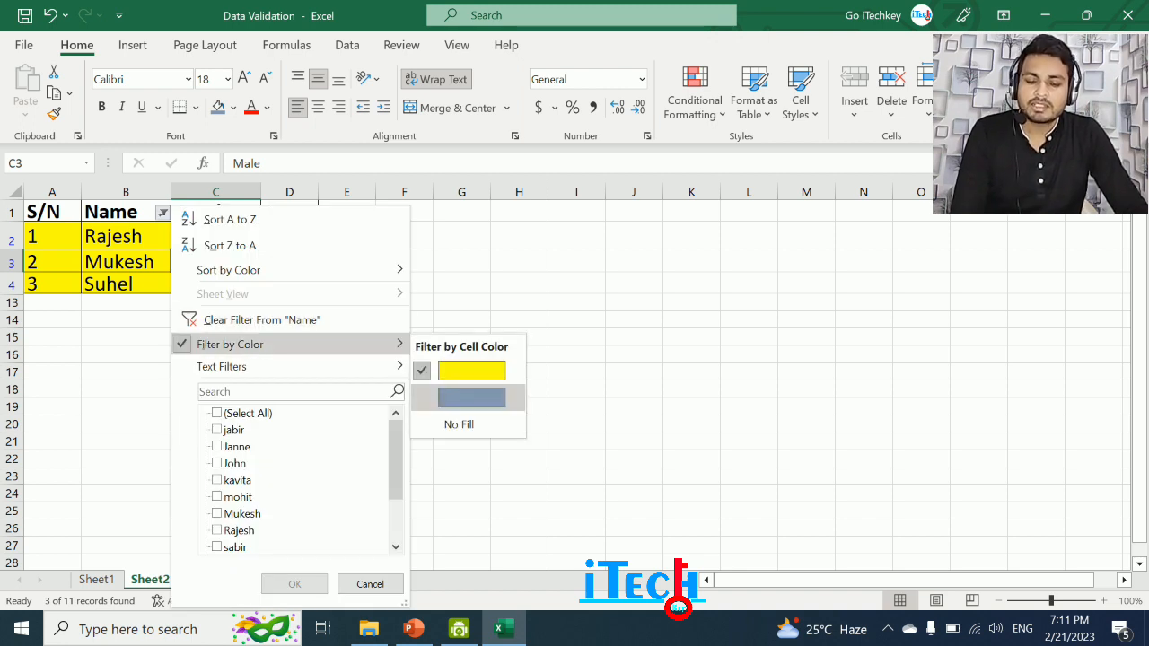
pyautogui.click(471, 398)
pyautogui.click(216, 332)
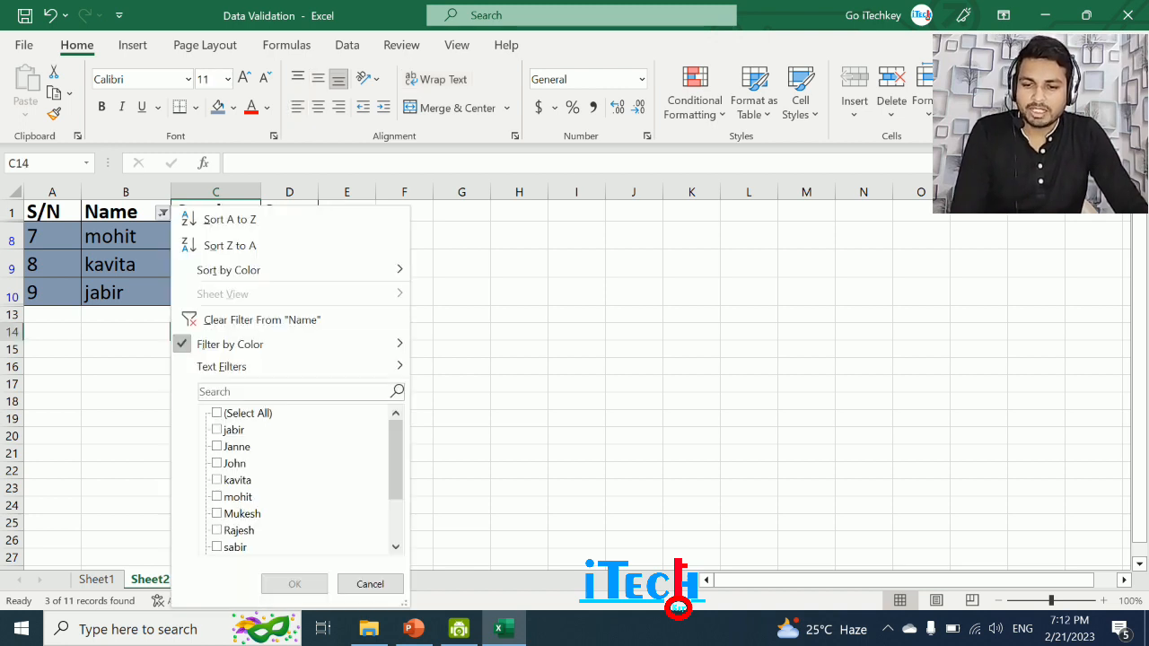
pyautogui.click(457, 423)
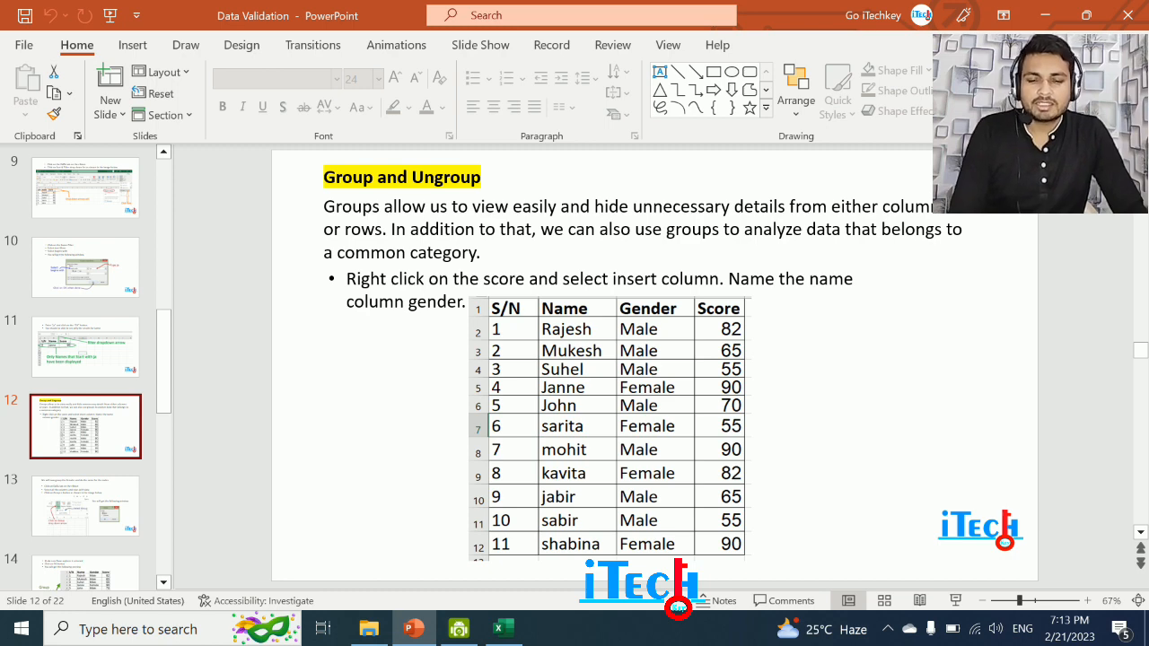
# Advance to slide 13 on grouping data in PowerPoint, return to Excel, and clear the Name column's filter.
pyautogui.press('Down')
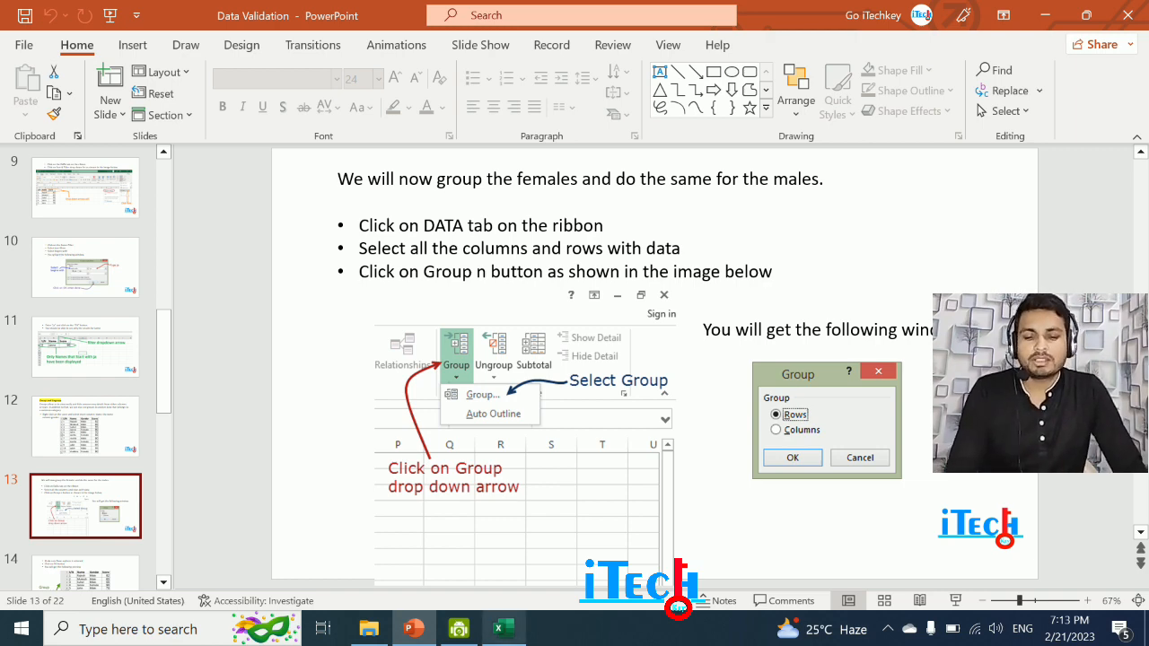
pyautogui.click(503, 629)
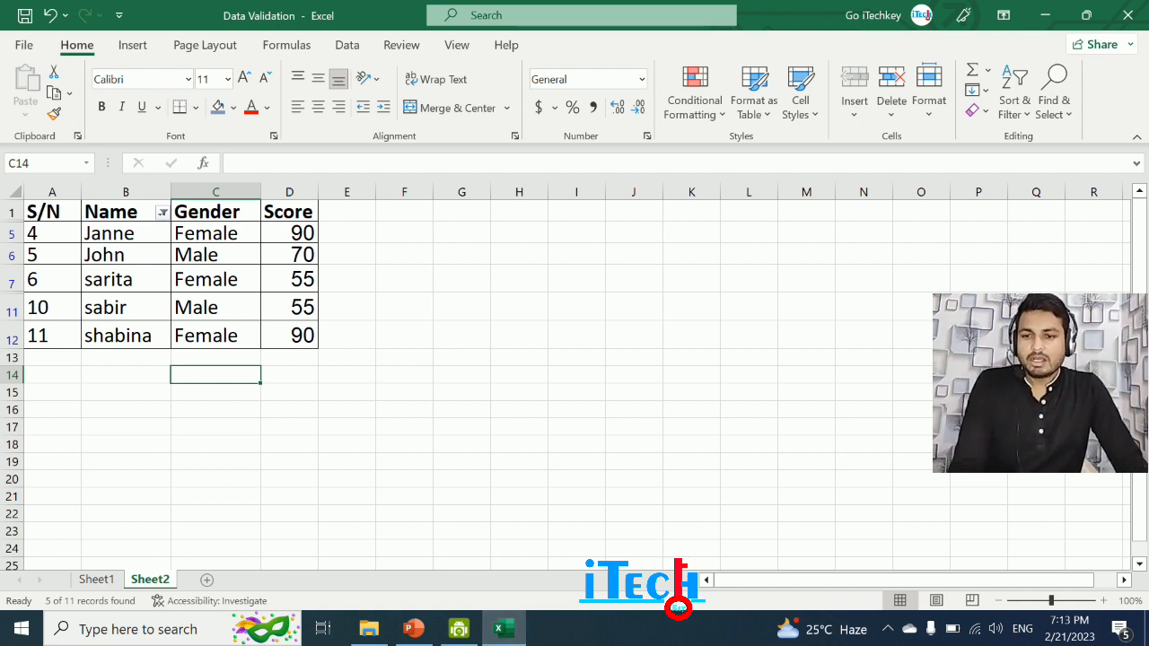
pyautogui.click(162, 212)
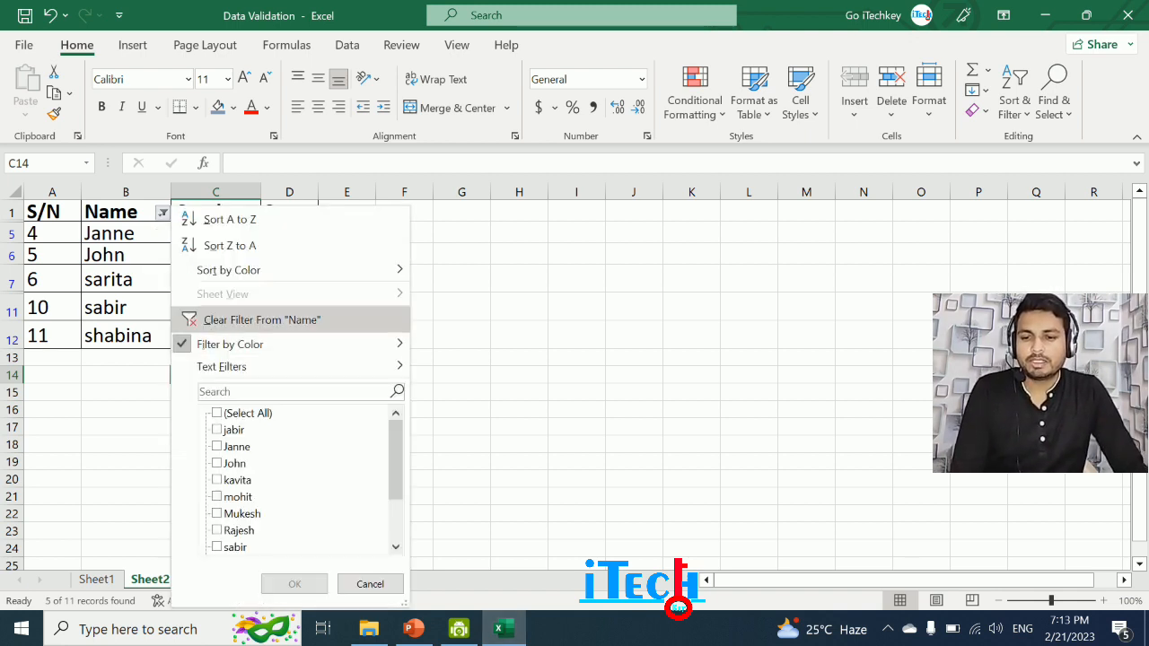
pyautogui.click(260, 320)
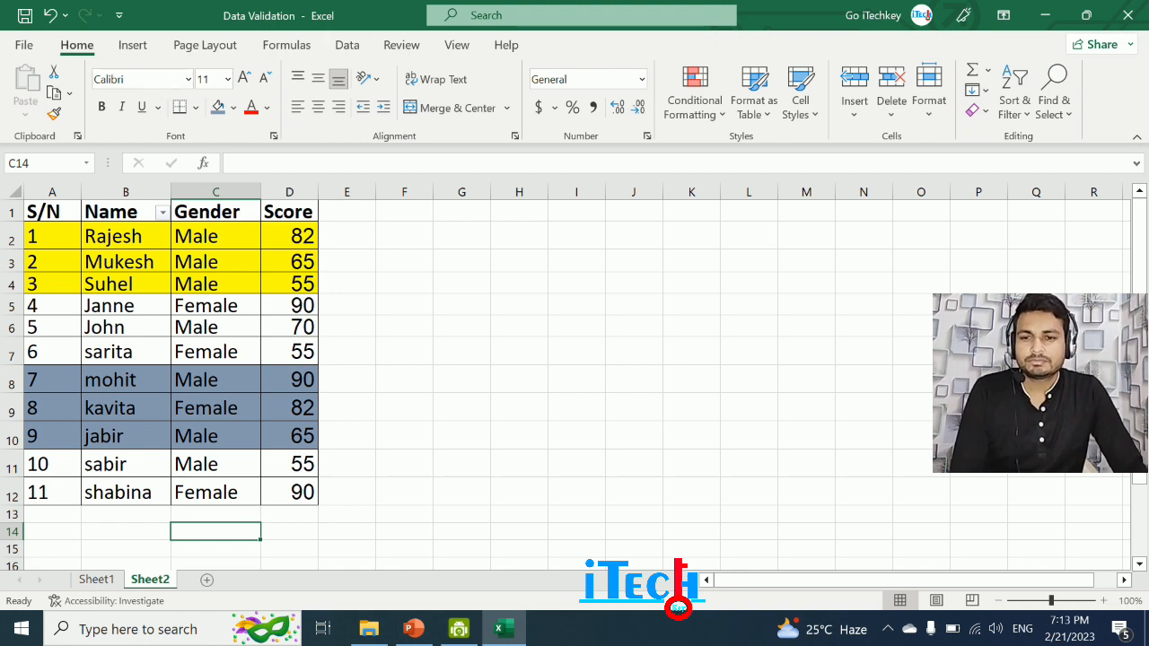
# Group the row of cell C14 with the Group command's Rows option.
pyautogui.click(347, 45)
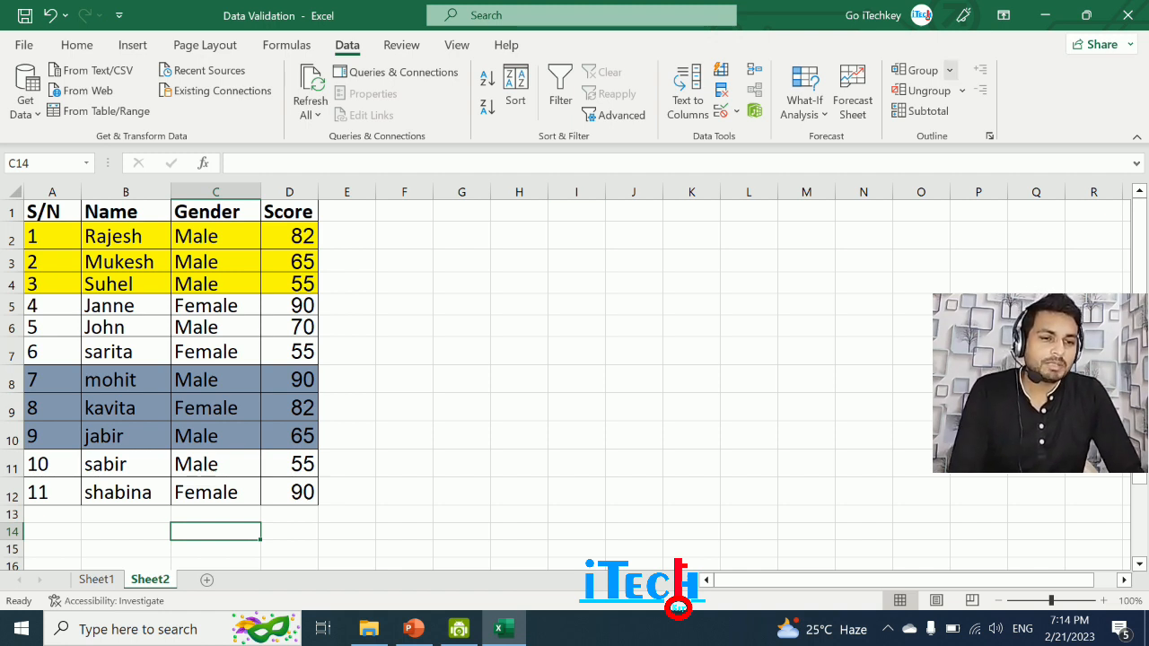
pyautogui.click(949, 70)
pyautogui.click(939, 94)
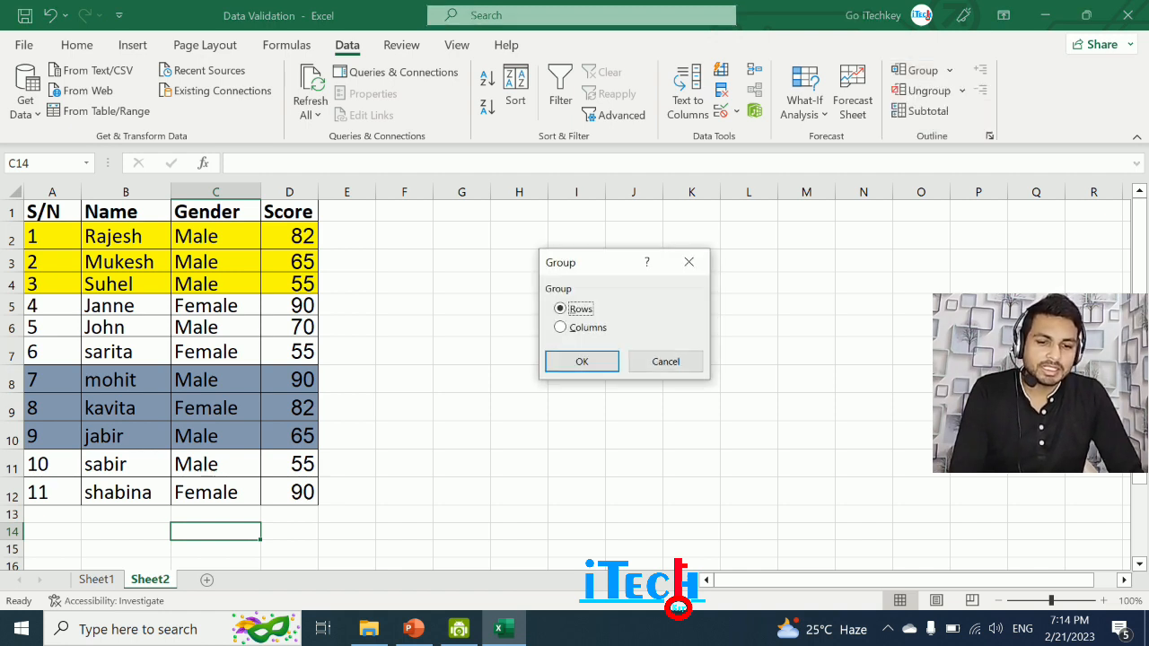
pyautogui.click(582, 361)
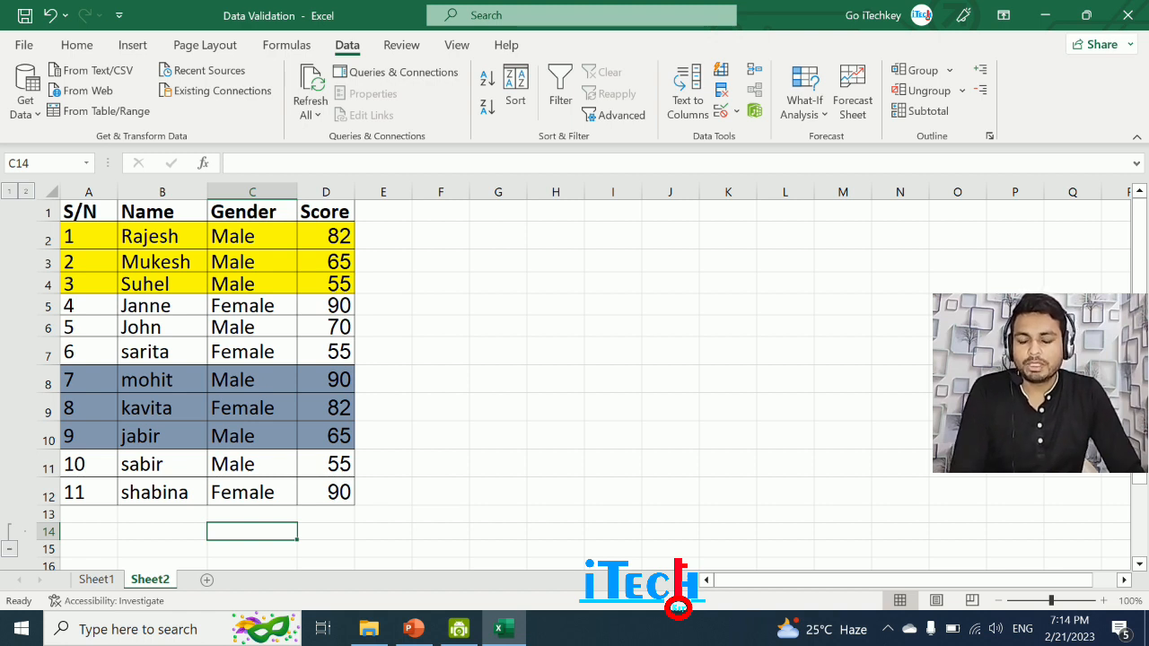
# Add subtotals to the student table, including its header row, averaging Score at each change in Gender.
pyautogui.moveTo(88, 237); pyautogui.dragTo(326, 492)
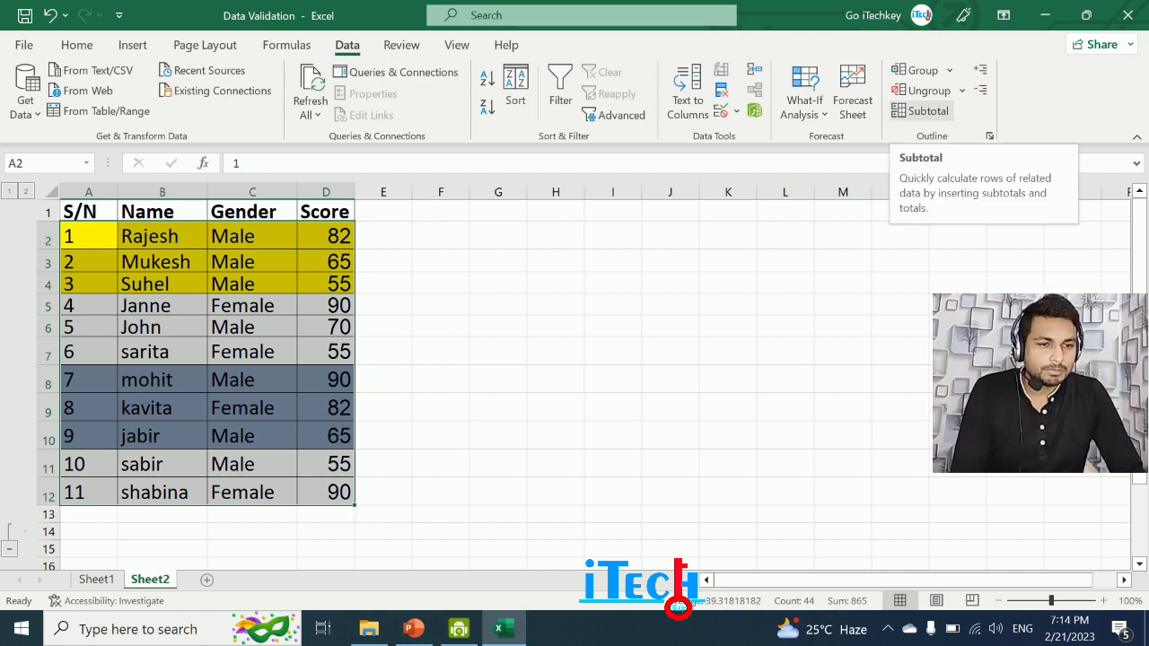
pyautogui.click(922, 111)
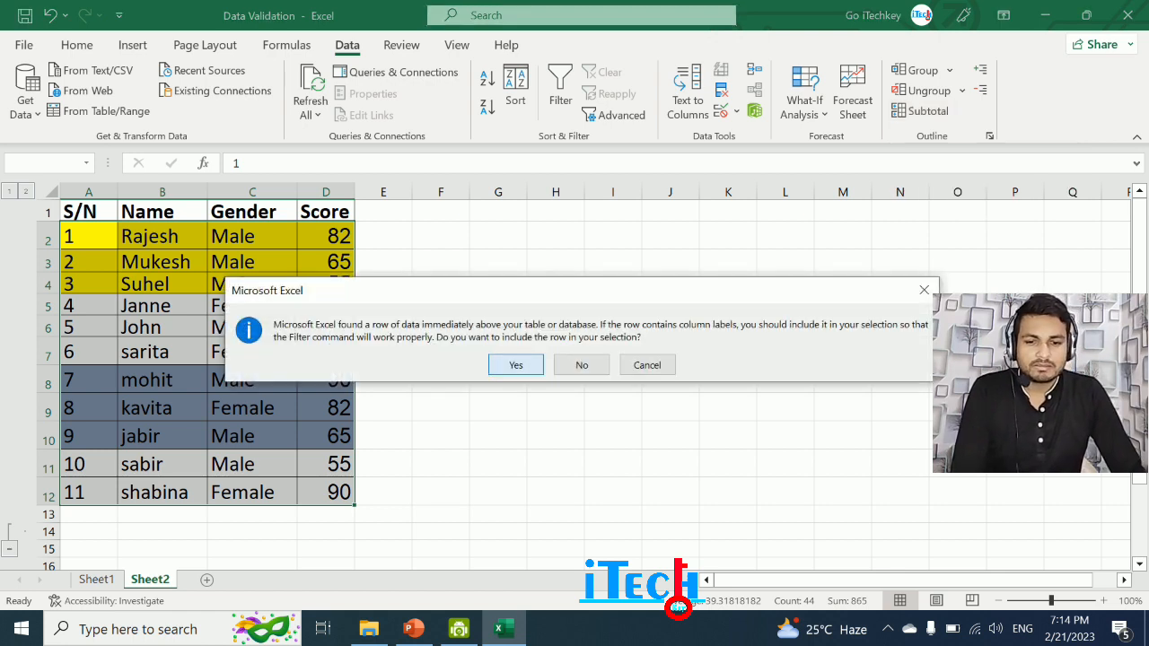
pyautogui.click(517, 365)
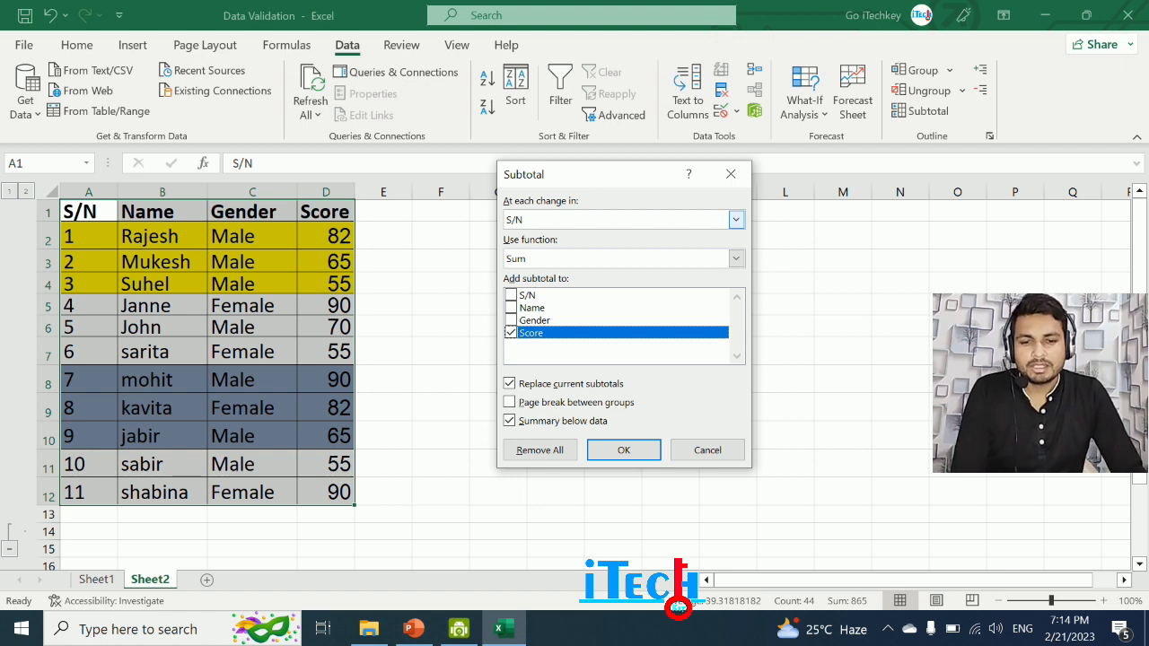
pyautogui.click(736, 220)
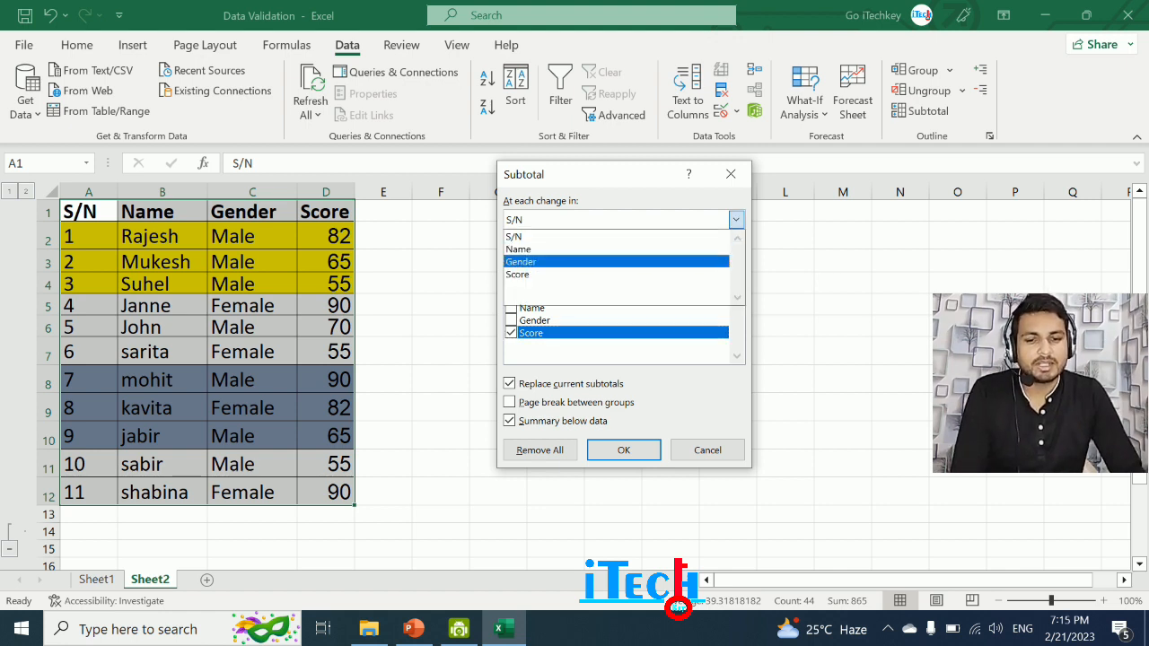
pyautogui.click(557, 262)
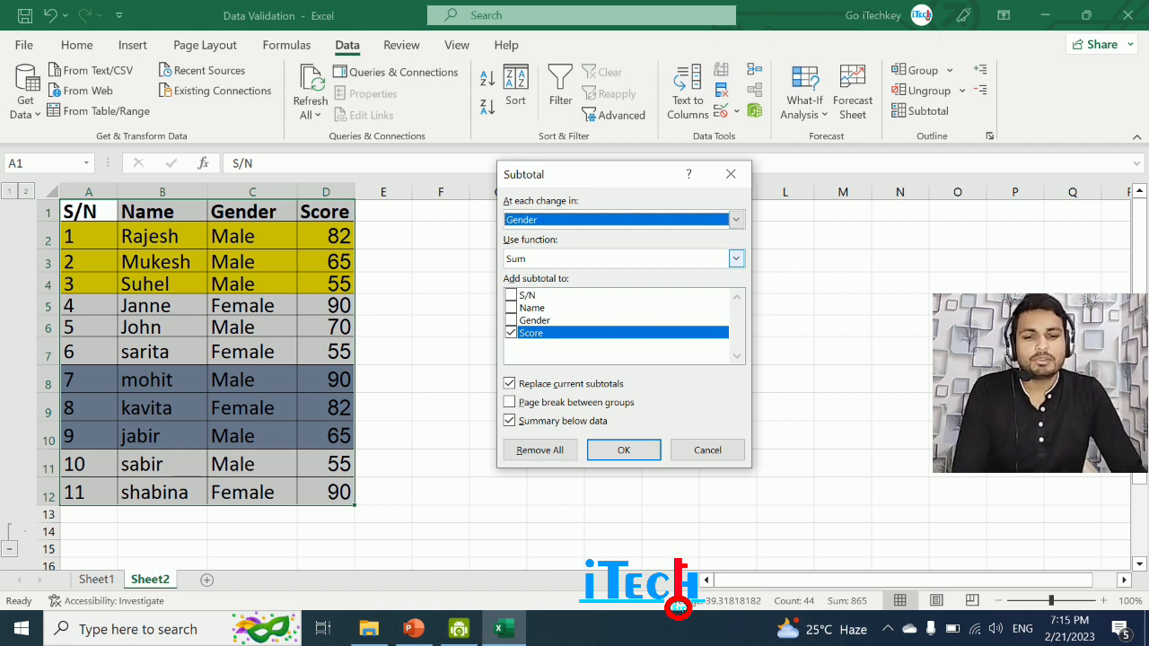
pyautogui.click(736, 260)
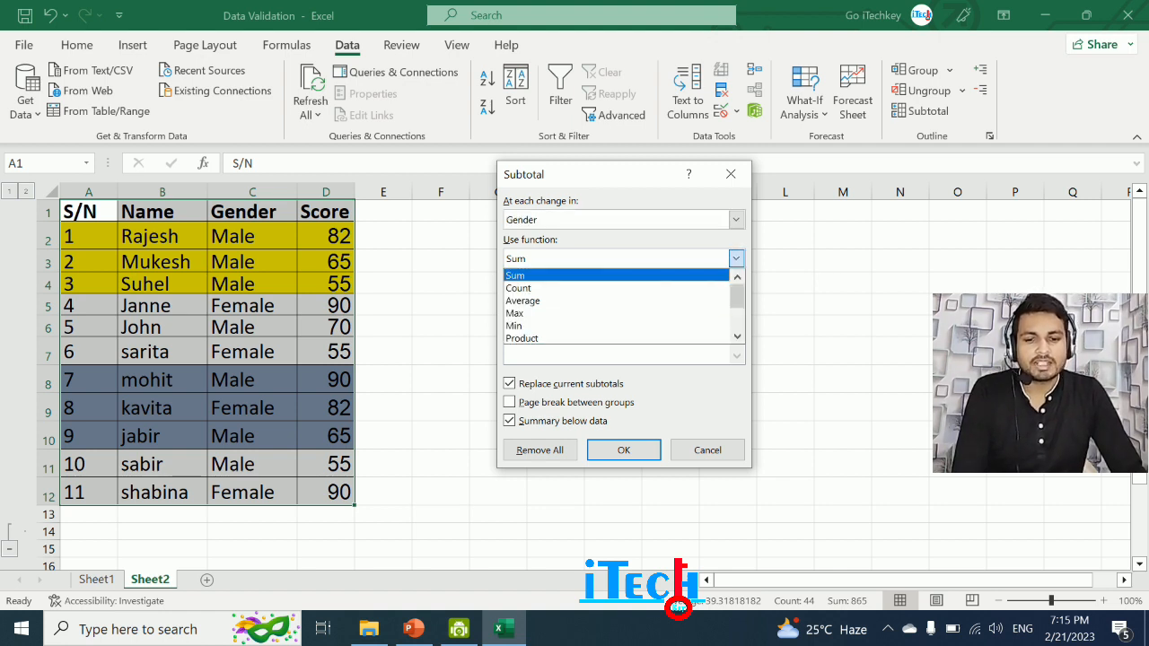
pyautogui.click(557, 301)
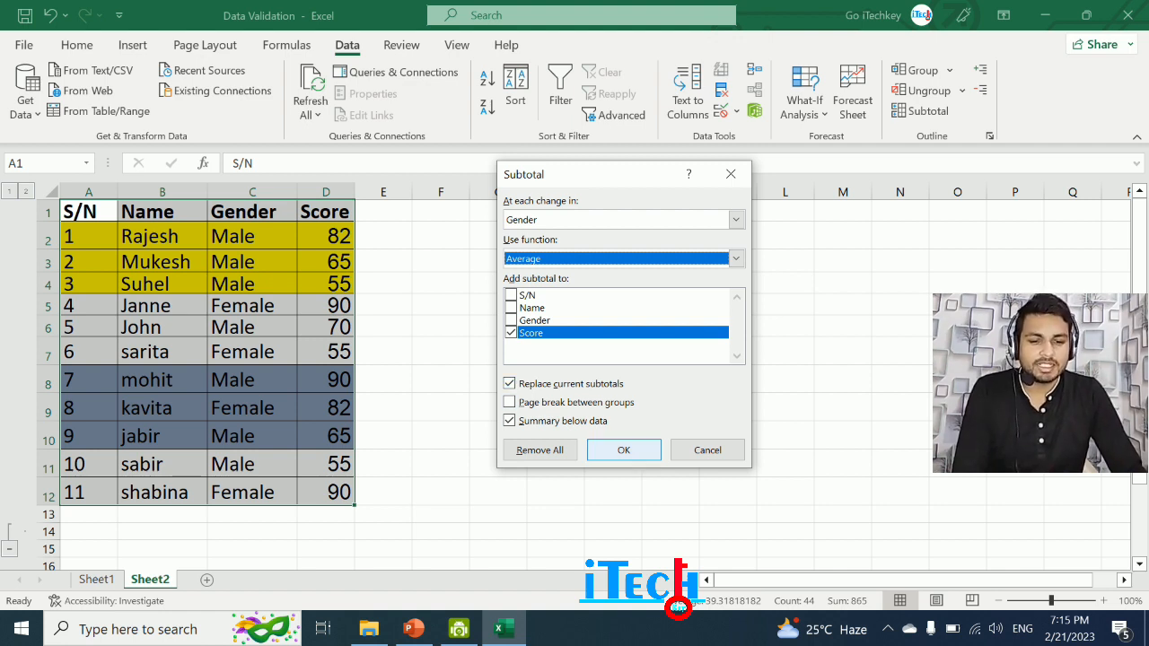
pyautogui.click(624, 450)
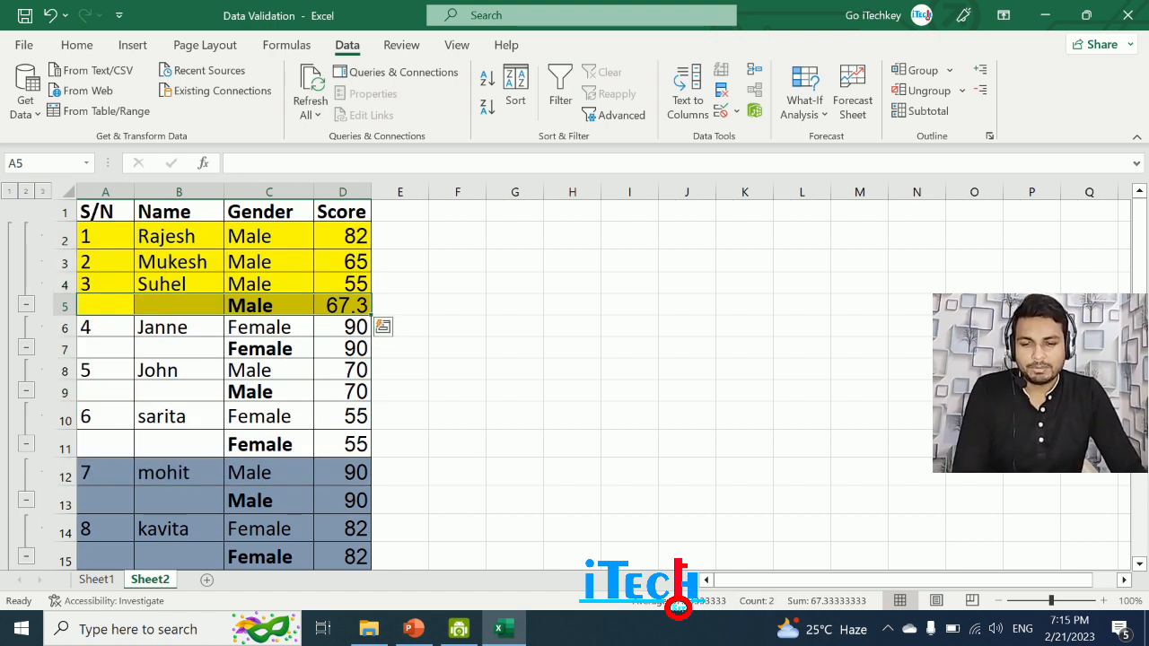
# Examine the subtotal formula in D5 and review the average rows down to the grand average.
pyautogui.click(342, 305)
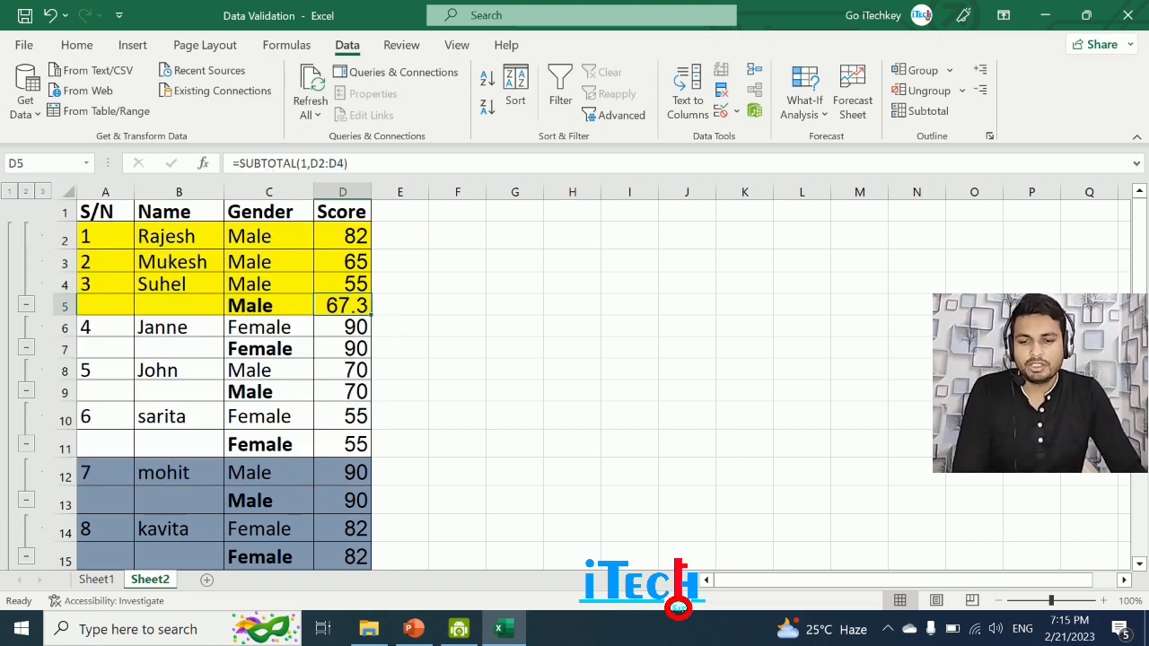
pyautogui.scroll(-3, 270, 377)
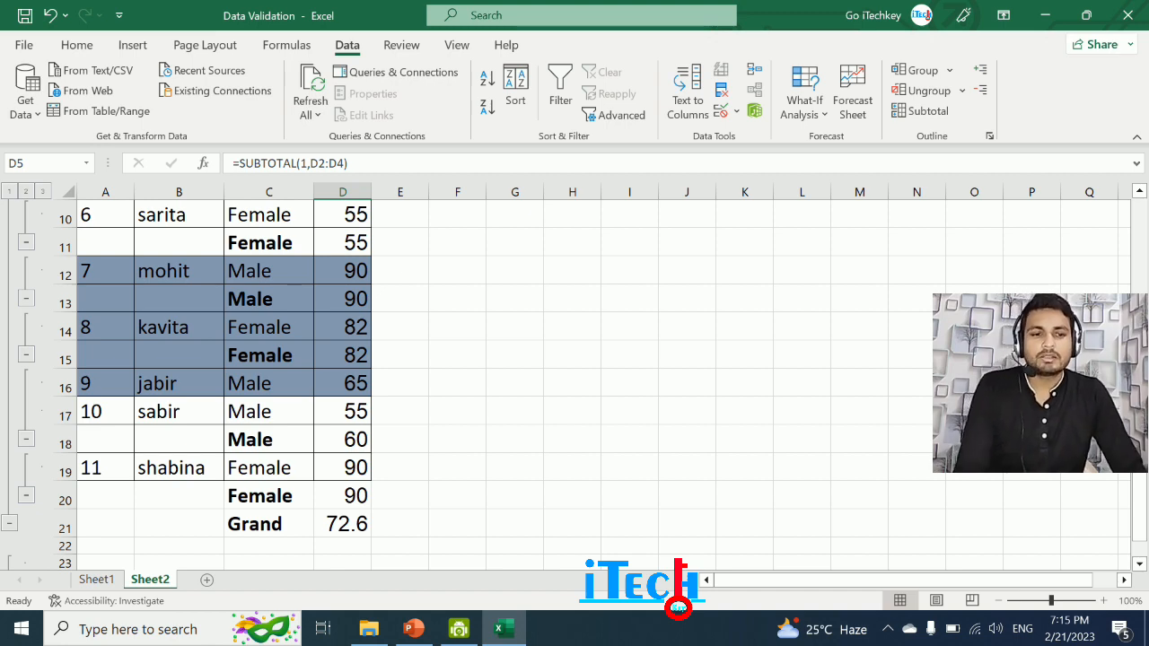
pyautogui.scroll(3, 270, 377)
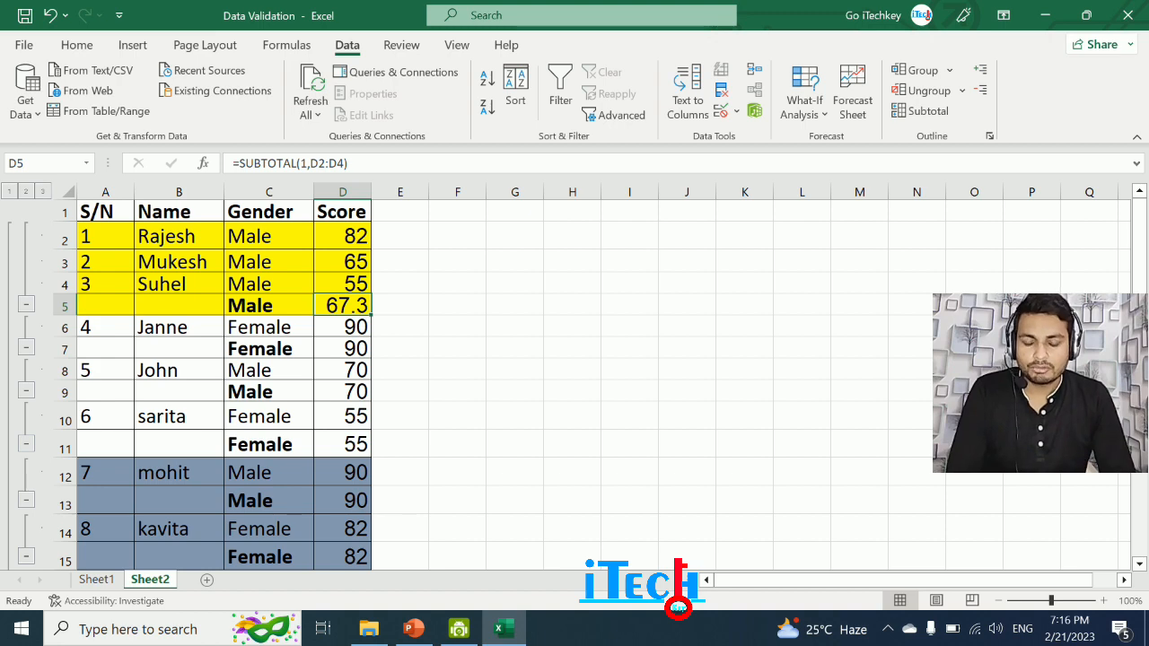
# Switch to PowerPoint and review slide 19 on adding images to spreadsheets.
pyautogui.hotkey('alt', 'Tab')
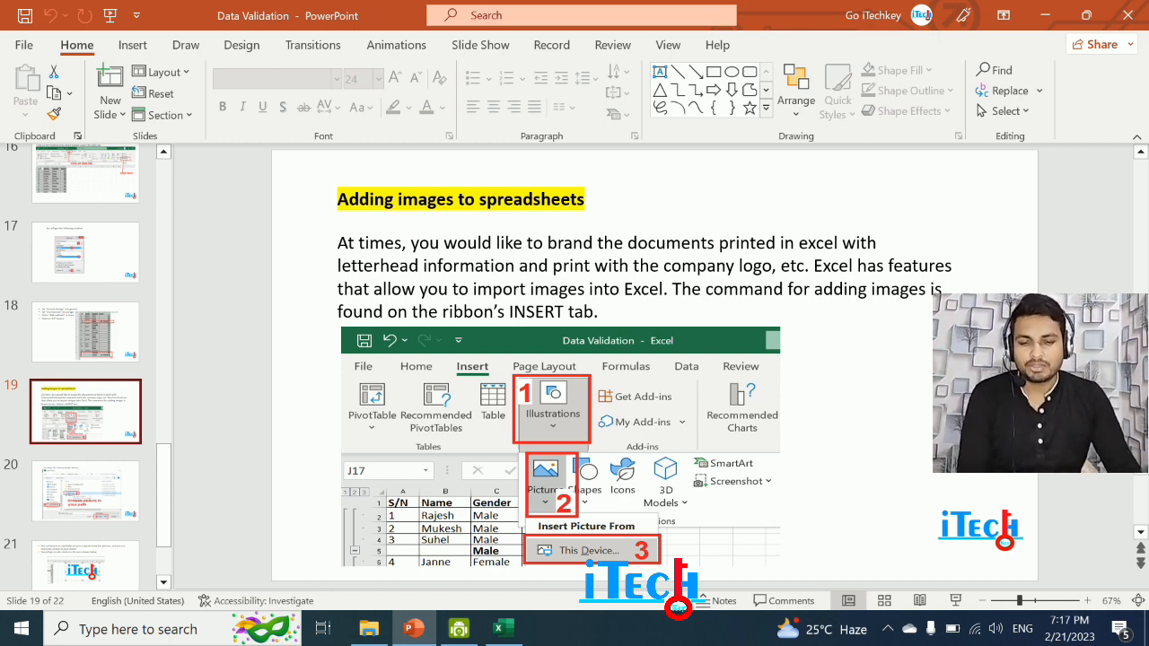
pyautogui.scroll(-2, 655, 365)
pyautogui.scroll(2, 655, 365)
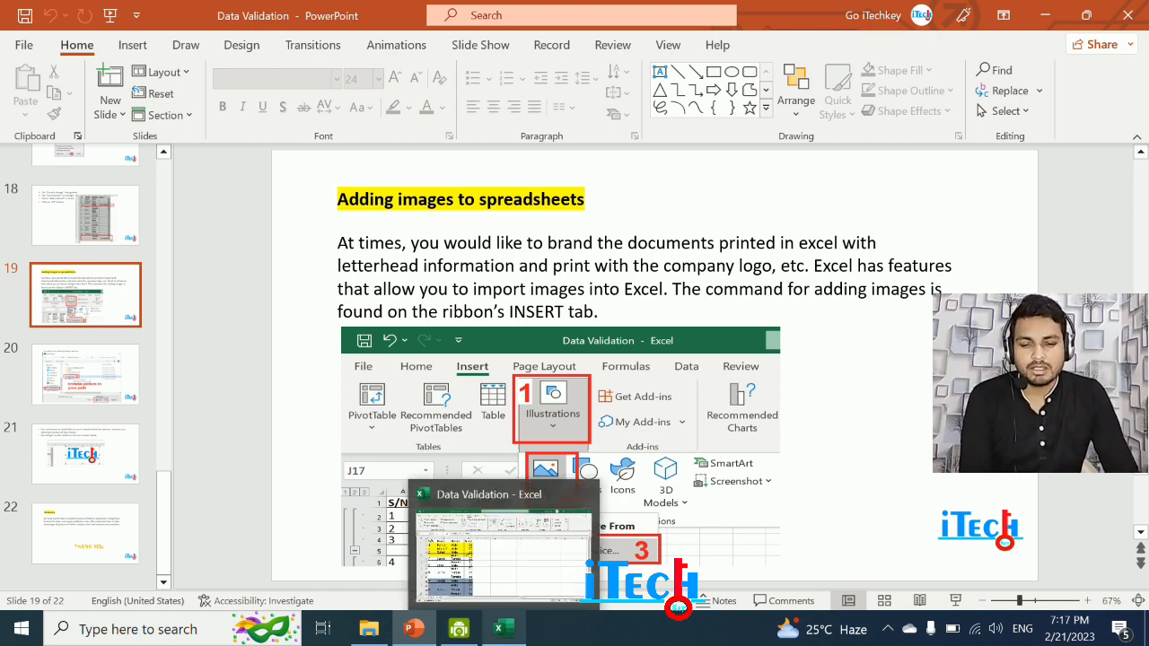
# Return to Excel and ungroup the rows of the subtotalled table A1:D21.
pyautogui.click(498, 628)
pyautogui.moveTo(105, 212); pyautogui.dragTo(370, 542)
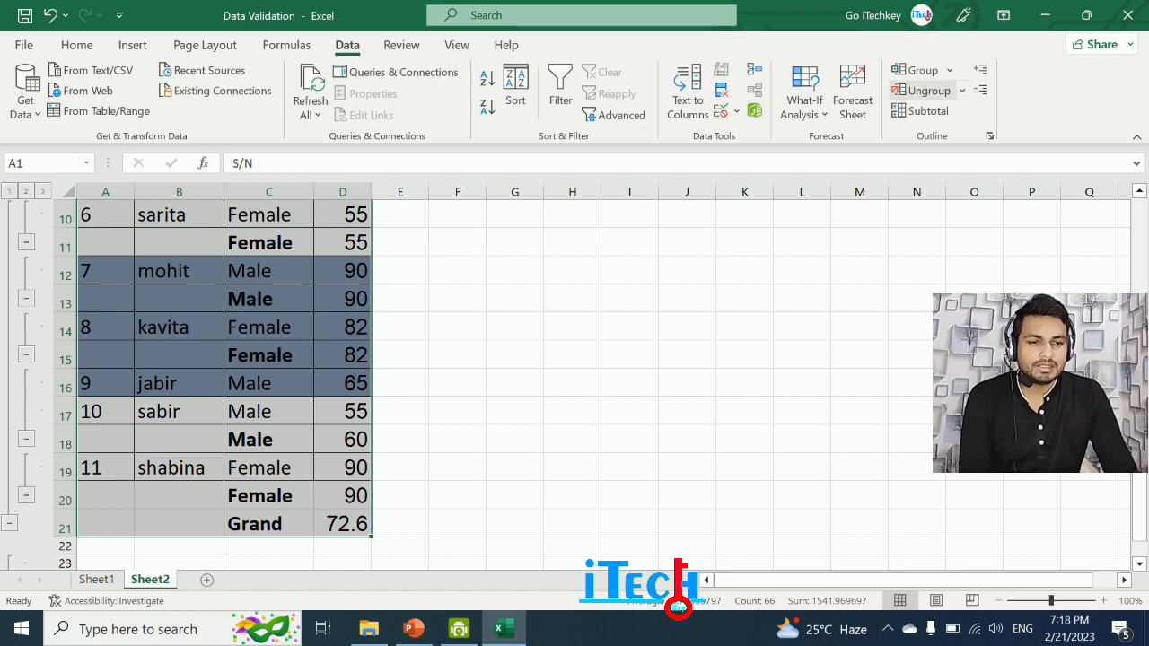
pyautogui.click(915, 89)
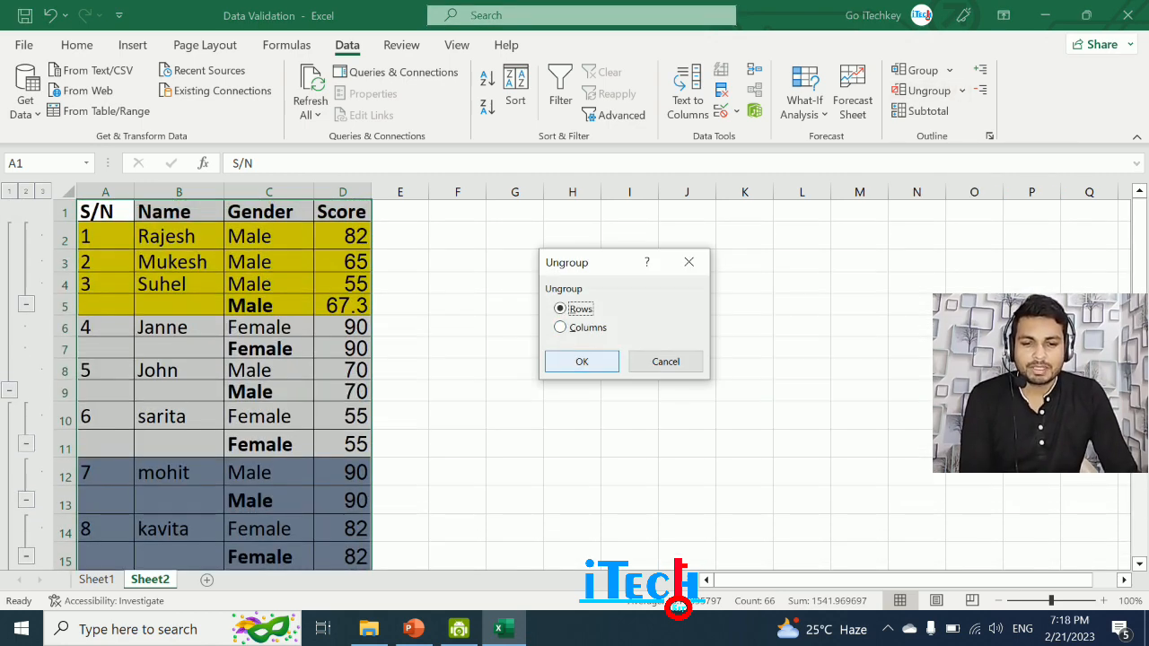
pyautogui.click(582, 361)
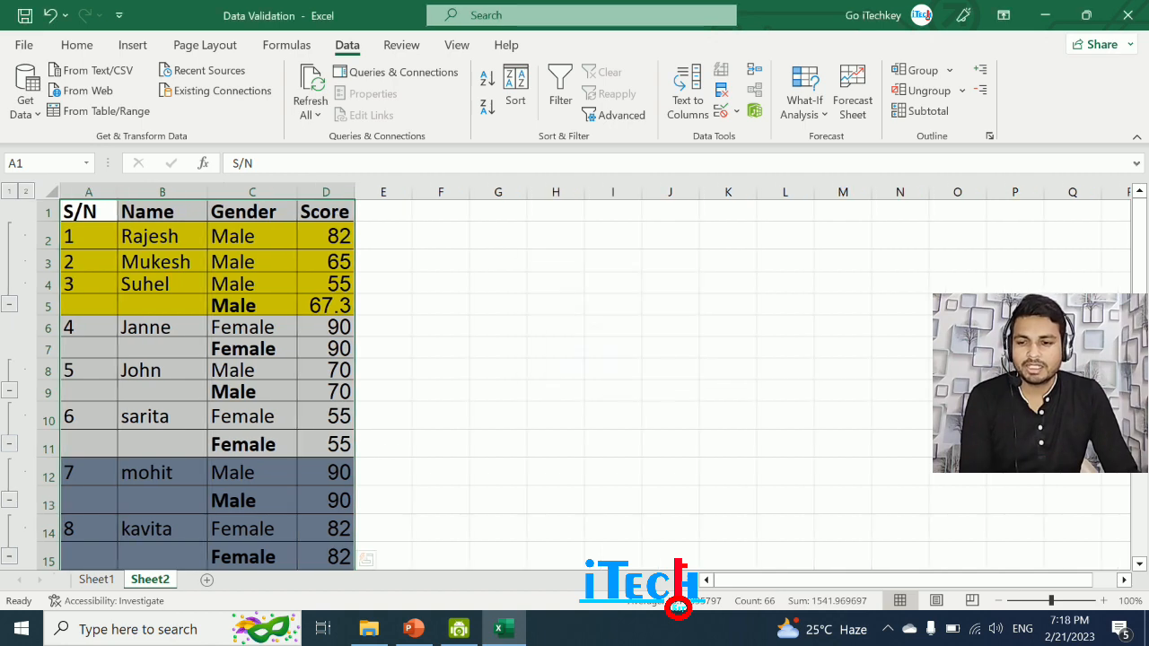
pyautogui.click(441, 305)
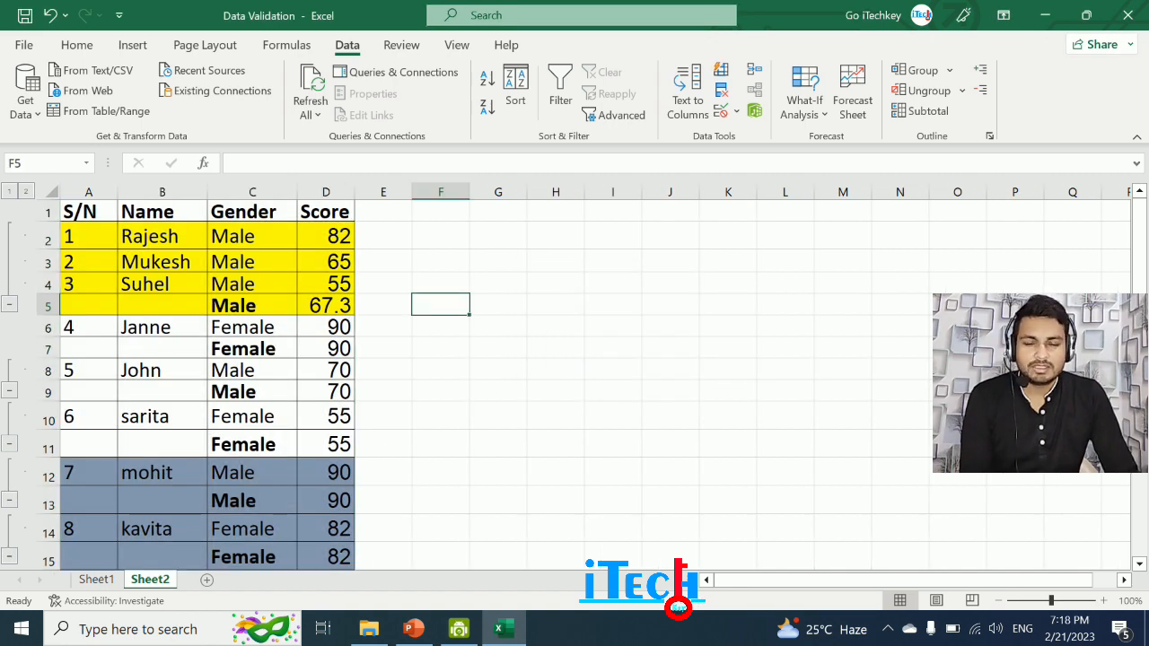
# Remove all subtotals from the table range A1:D21.
pyautogui.moveTo(81, 212); pyautogui.dragTo(353, 532)
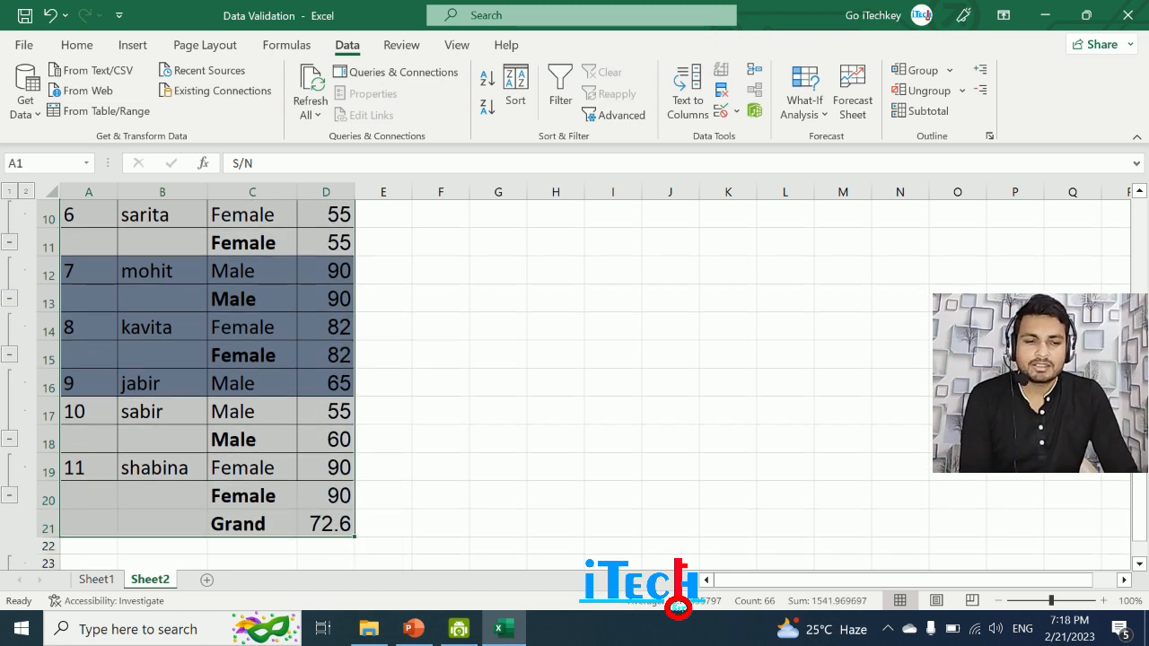
pyautogui.click(920, 110)
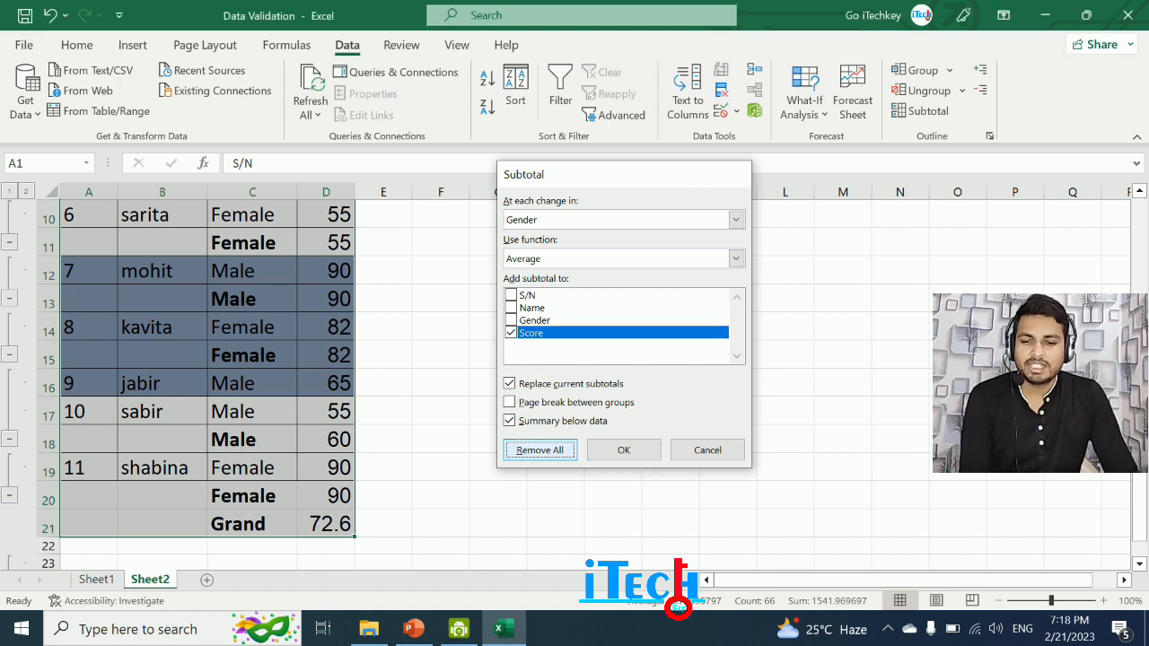
pyautogui.press('Return')
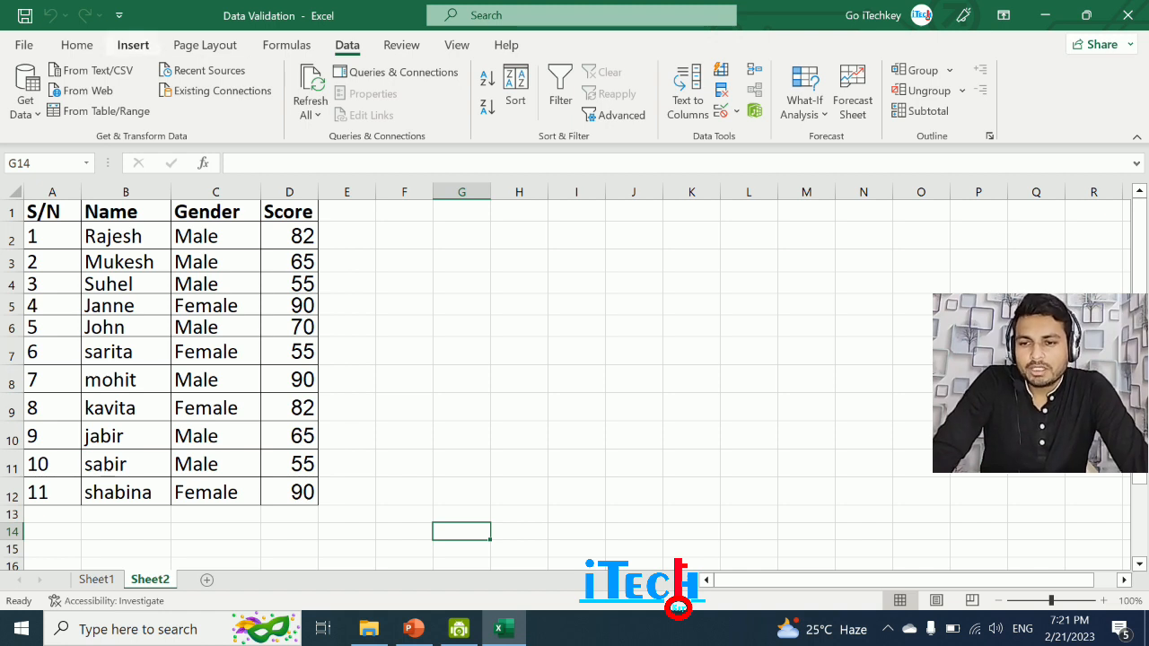
# Examine the illustration options for inserting, including the shapes gallery and the 3D model sources.
pyautogui.click(133, 45)
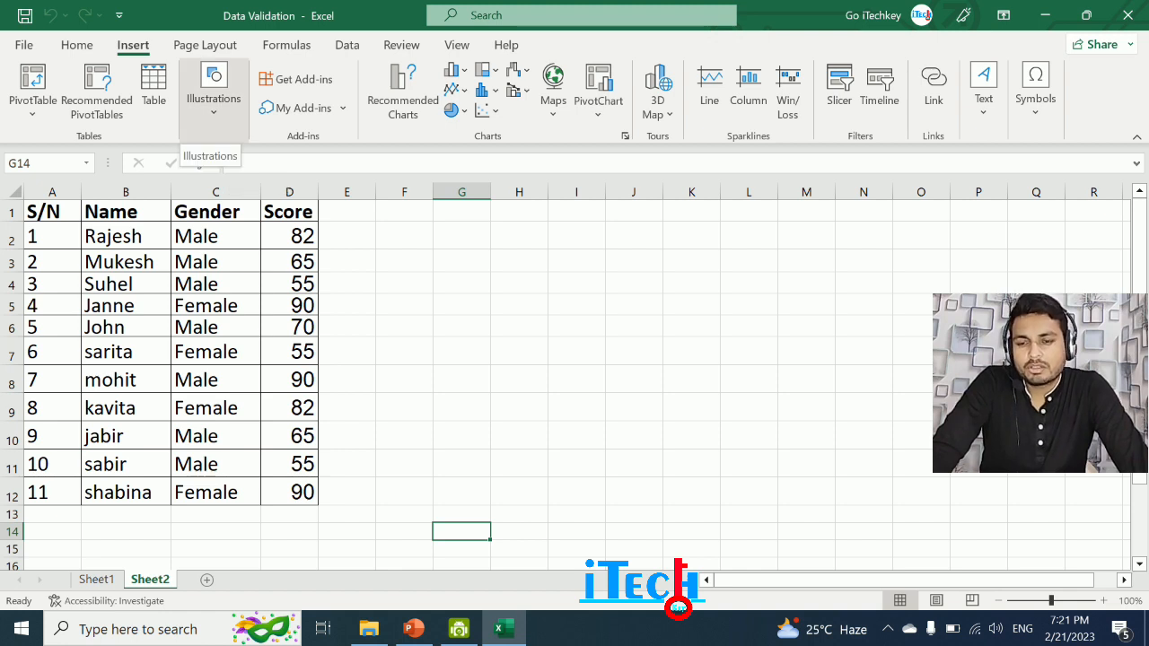
pyautogui.click(214, 94)
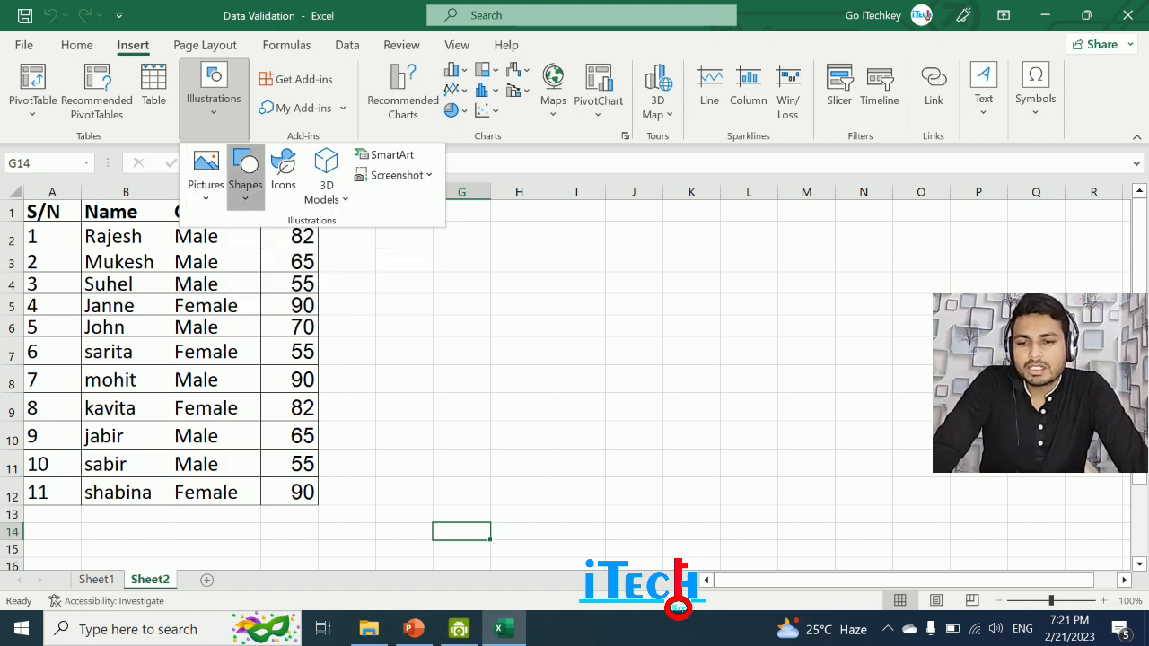
pyautogui.click(245, 172)
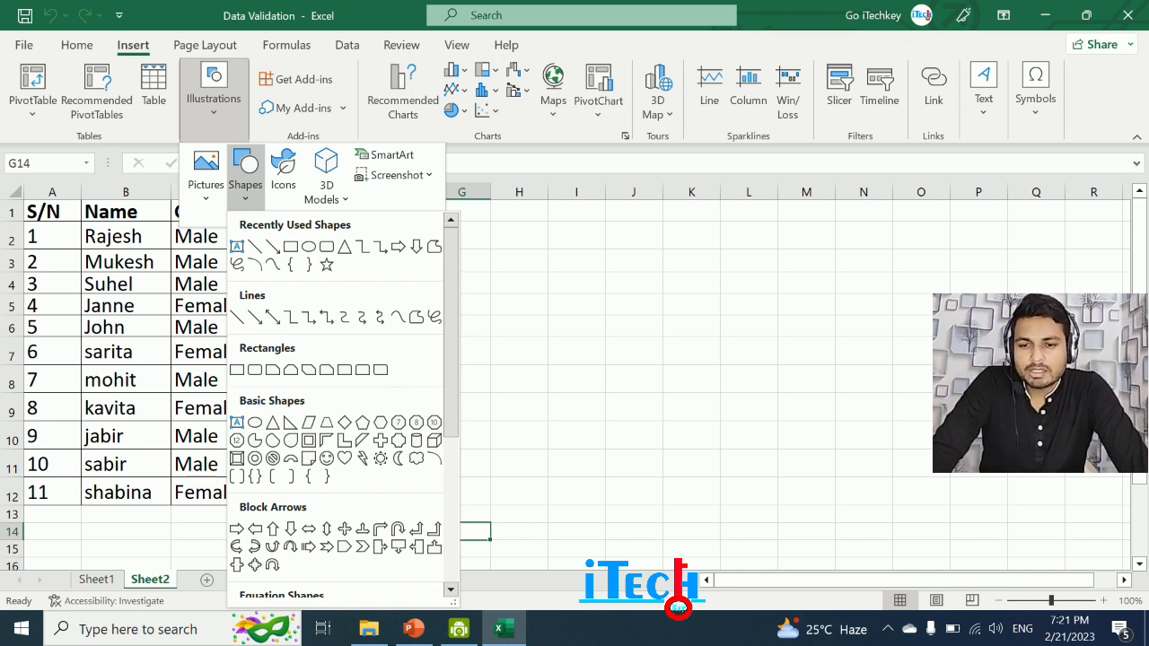
pyautogui.click(326, 176)
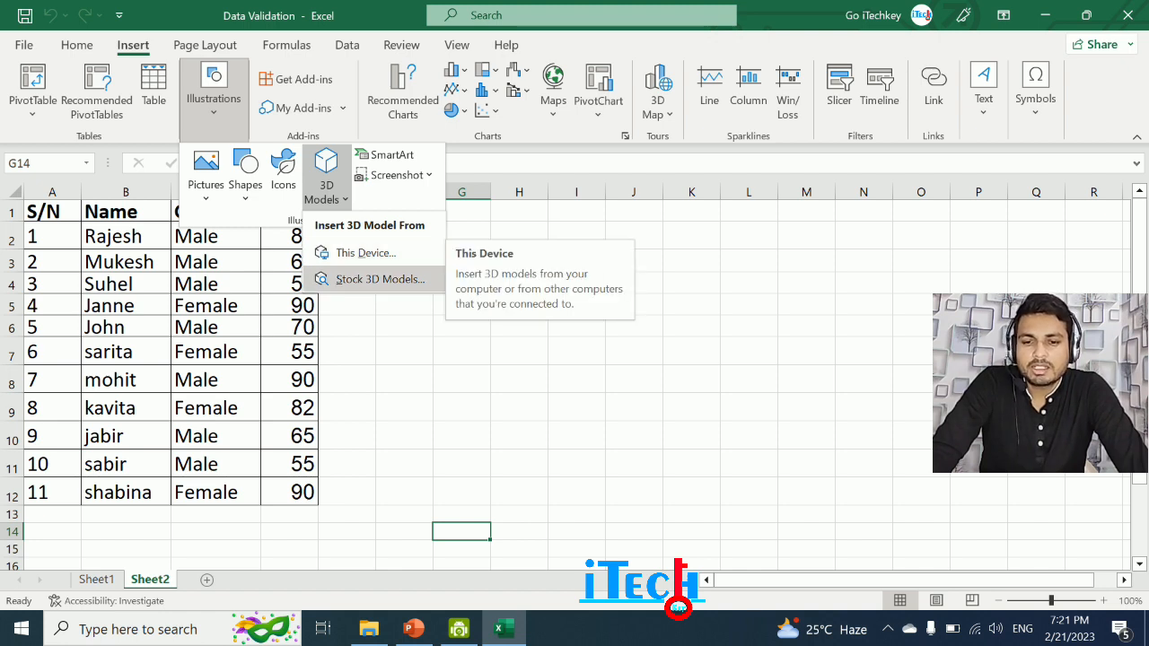
# Insert the Blue Logo picture from this device, found in iTechkey_Youtube_Project\Project\Support Content on Local Disk (D:).
pyautogui.click(206, 176)
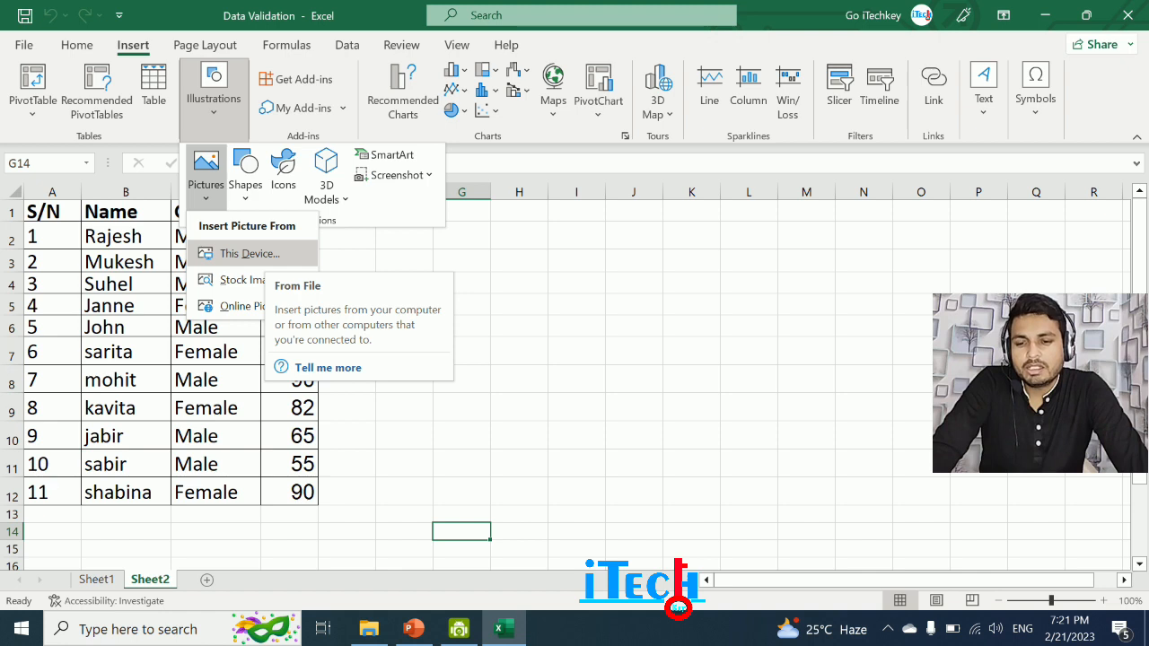
pyautogui.press('Escape')
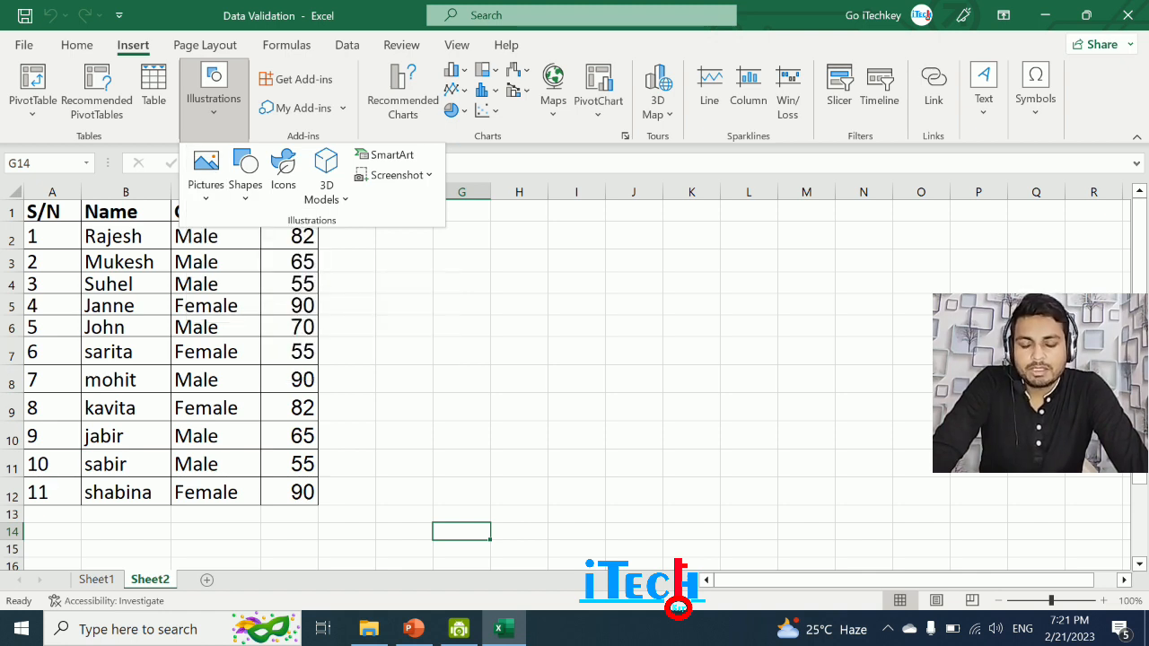
pyautogui.press('Escape')
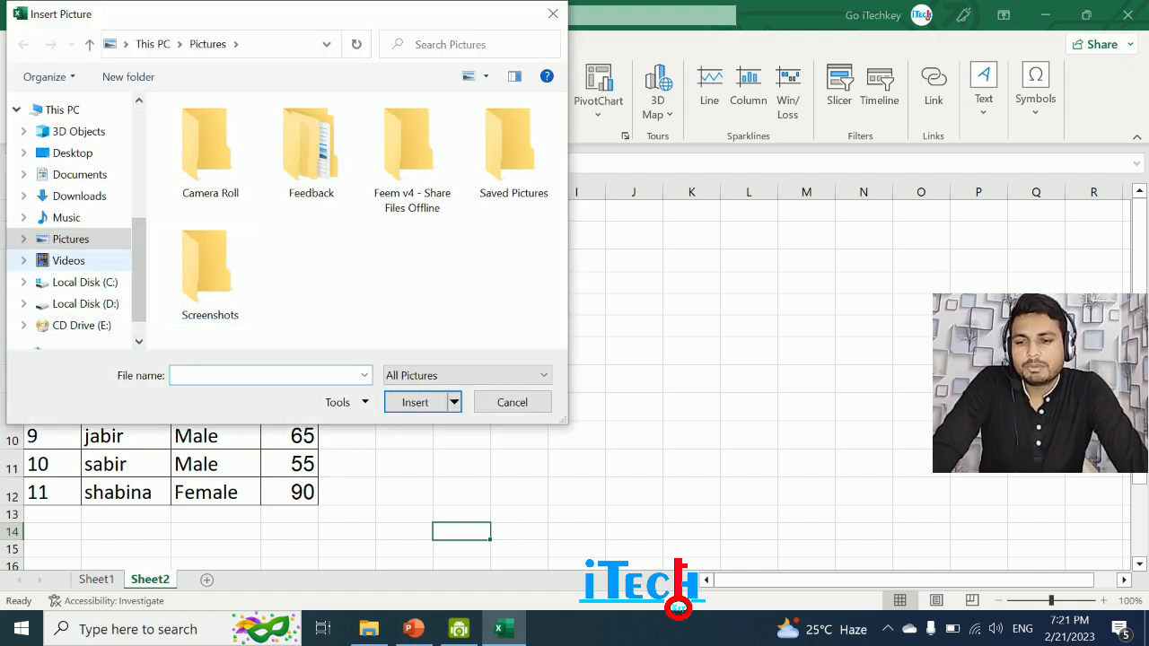
pyautogui.click(85, 305)
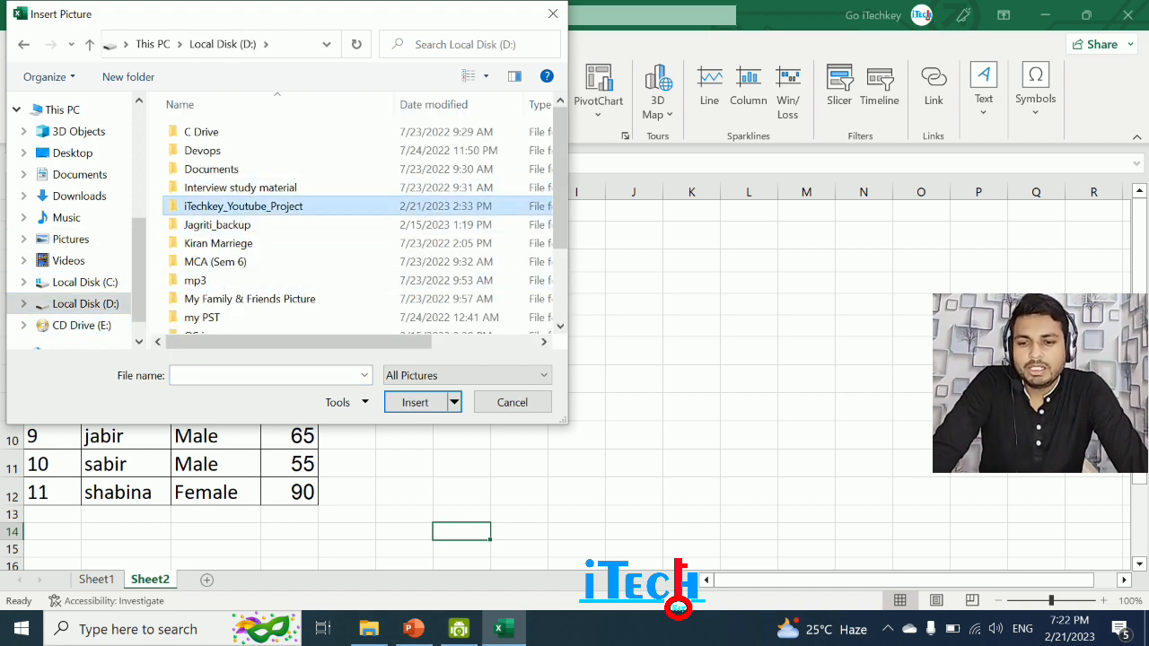
pyautogui.doubleClick(243, 206)
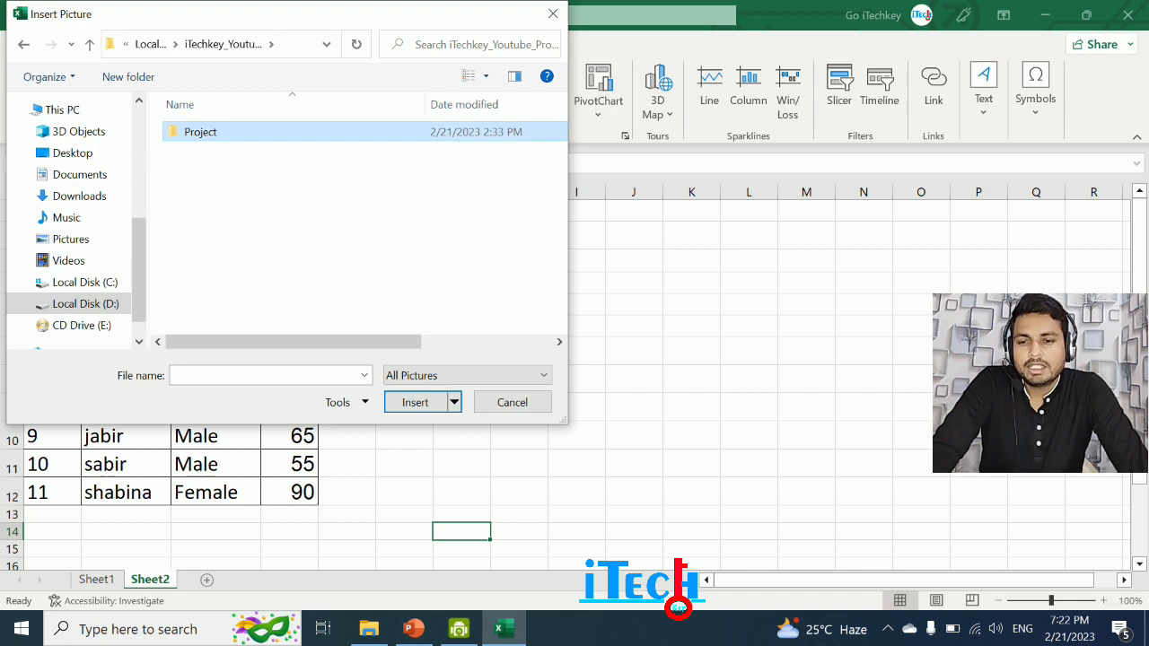
pyautogui.doubleClick(243, 133)
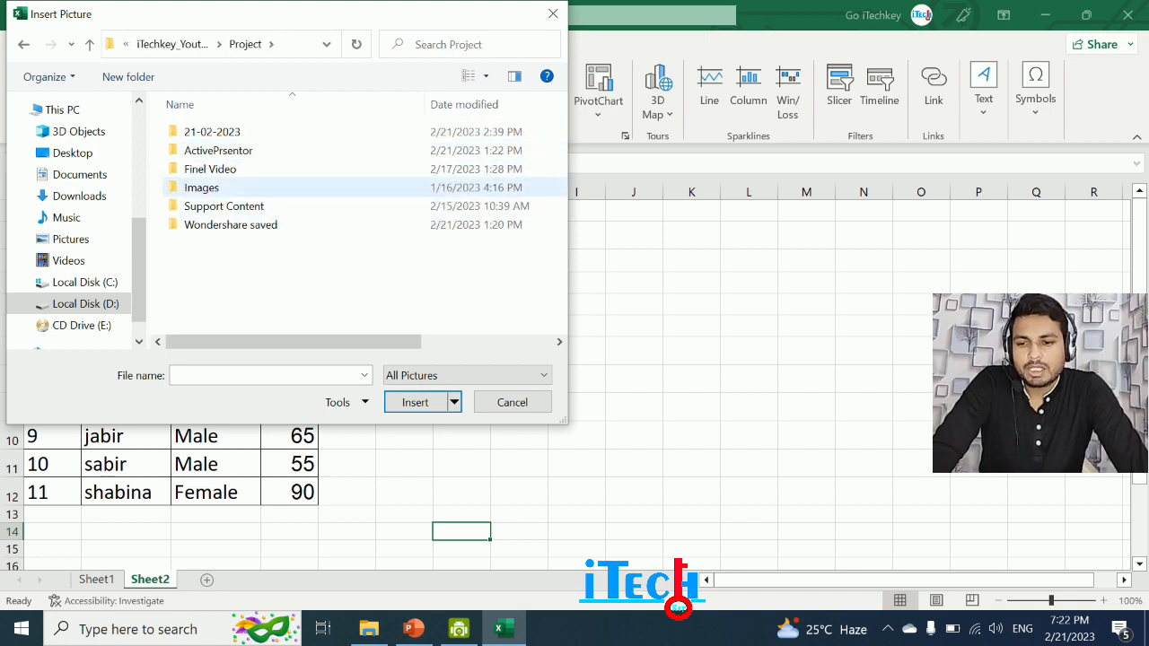
pyautogui.doubleClick(225, 205)
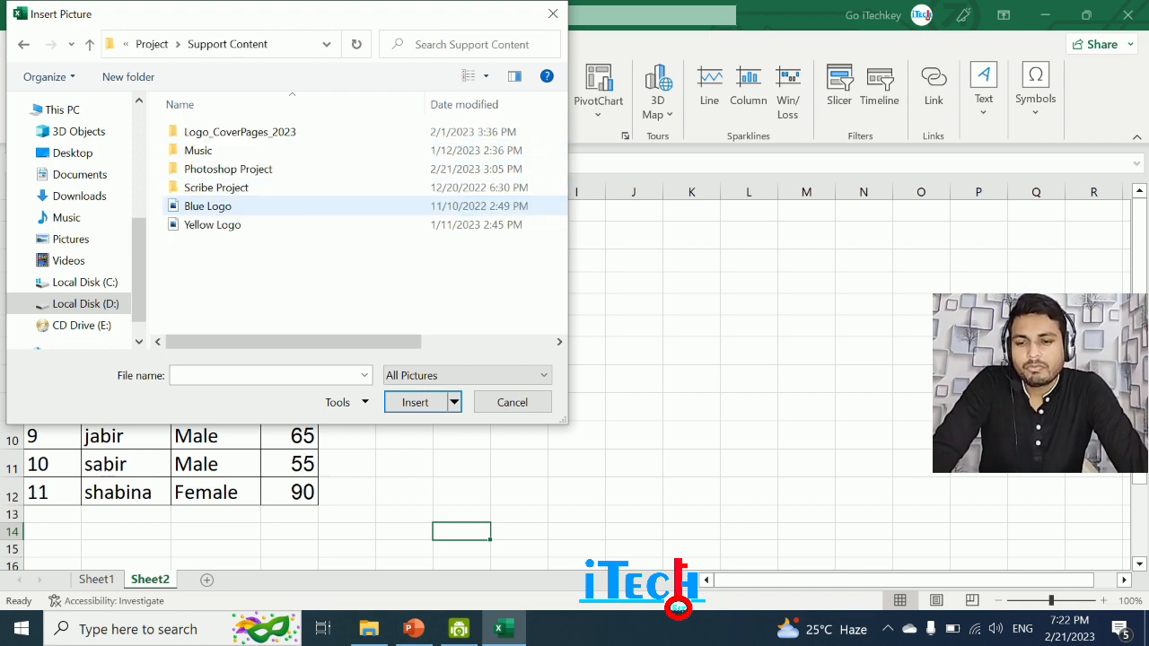
pyautogui.click(207, 206)
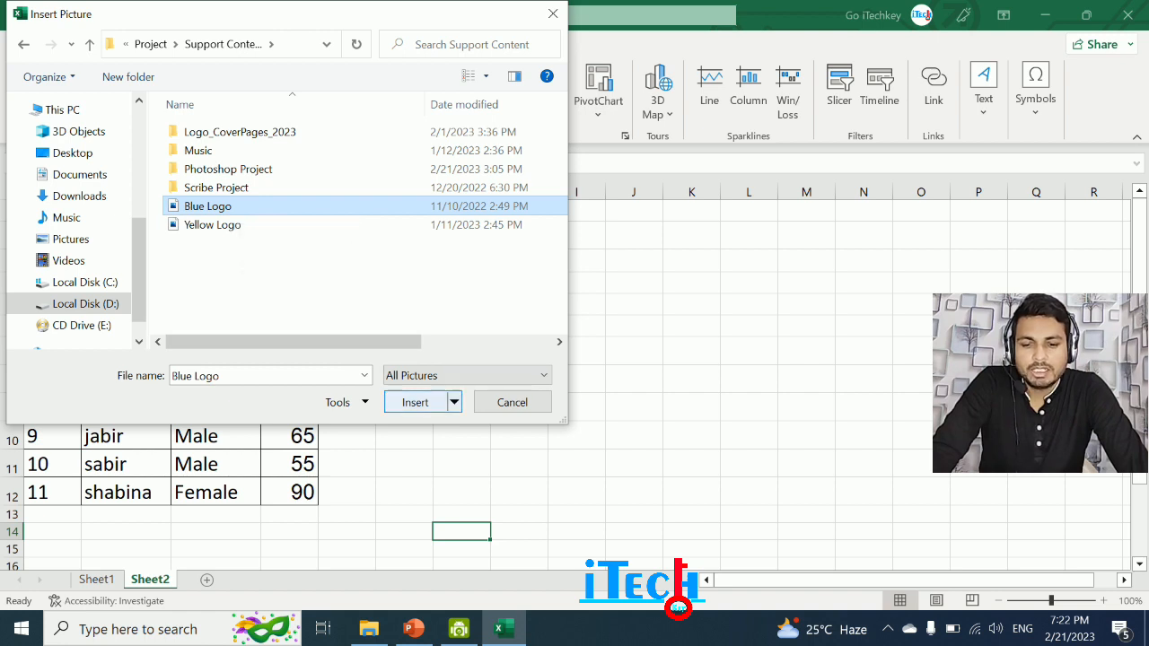
pyautogui.click(415, 402)
# Move the inserted logo beside the upper rows of the student table, across columns F to H.
pyautogui.moveTo(499, 539); pyautogui.dragTo(469, 274)
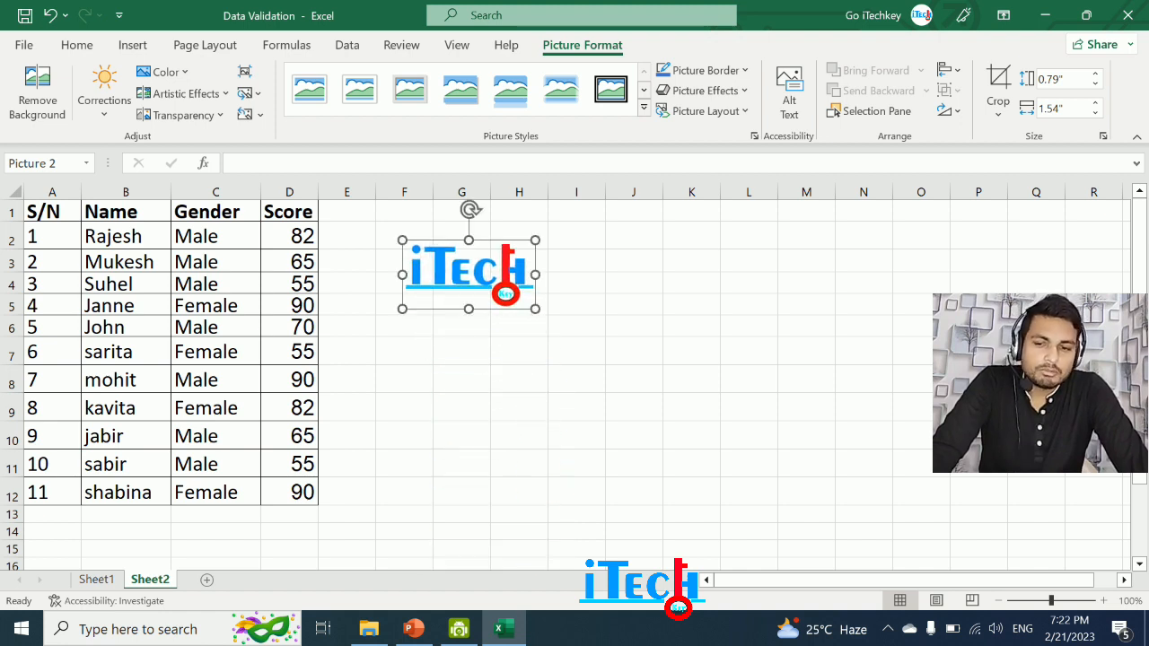
pyautogui.moveTo(469, 275)
pyautogui.mouseDown()
pyautogui.moveTo(585, 288)
pyautogui.moveTo(403, 251)
pyautogui.moveTo(101, 231)
pyautogui.moveTo(405, 280)
pyautogui.moveTo(469, 276)
pyautogui.mouseUp()
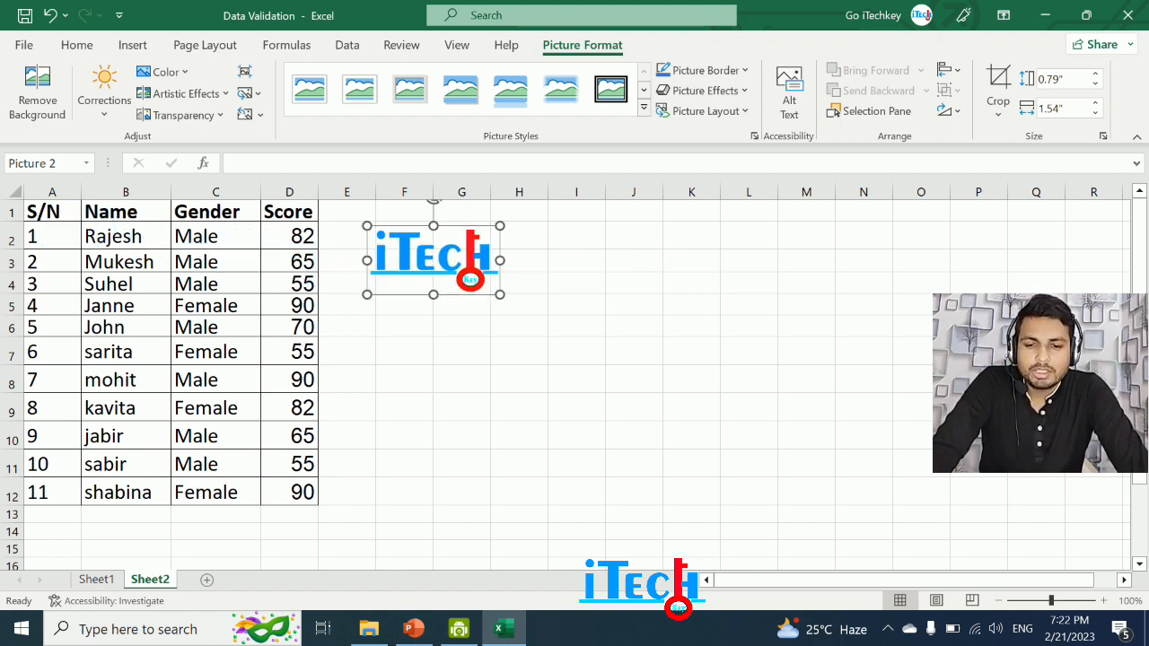
pyautogui.click(577, 379)
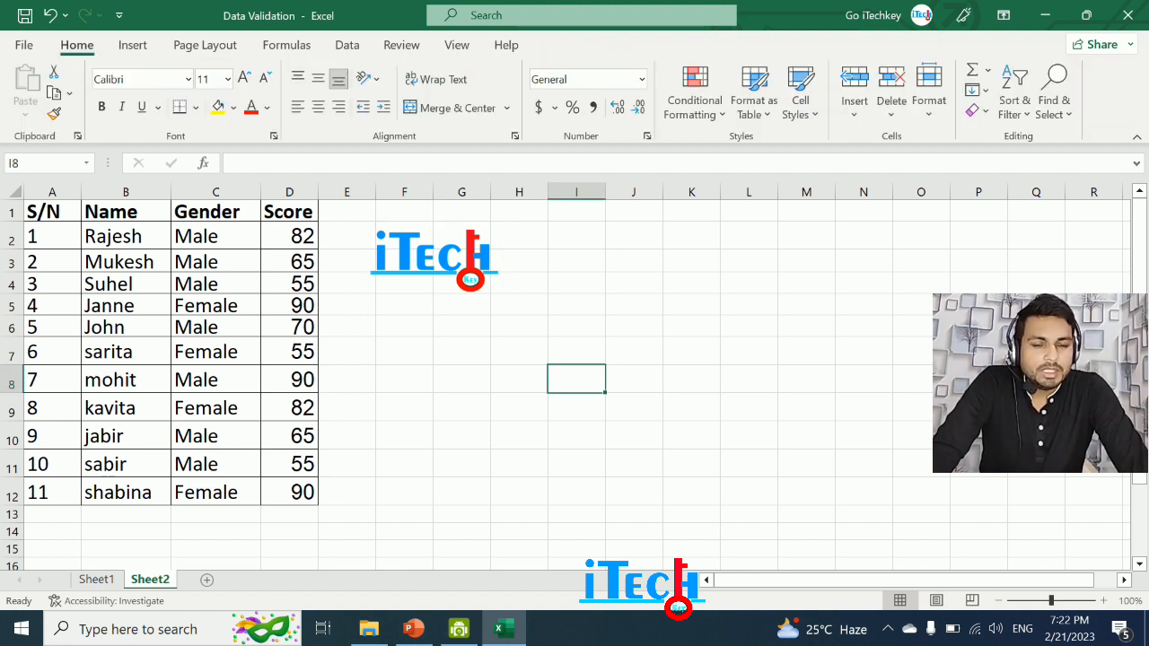
pyautogui.click(348, 44)
pyautogui.moveTo(455, 251); pyautogui.dragTo(508, 251)
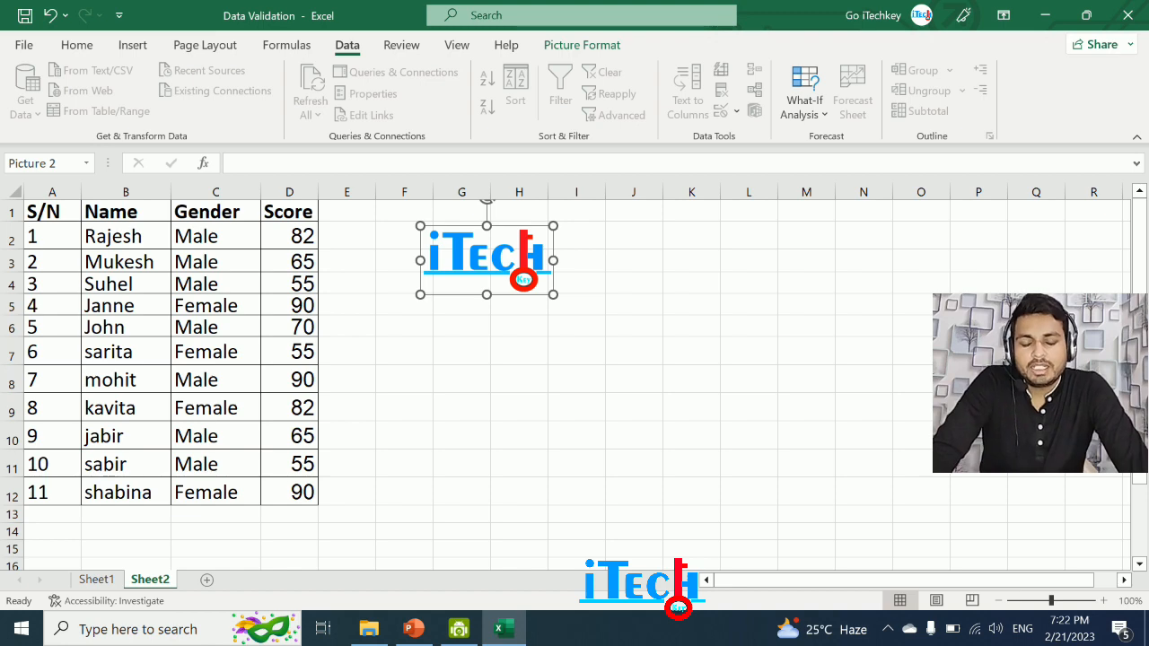